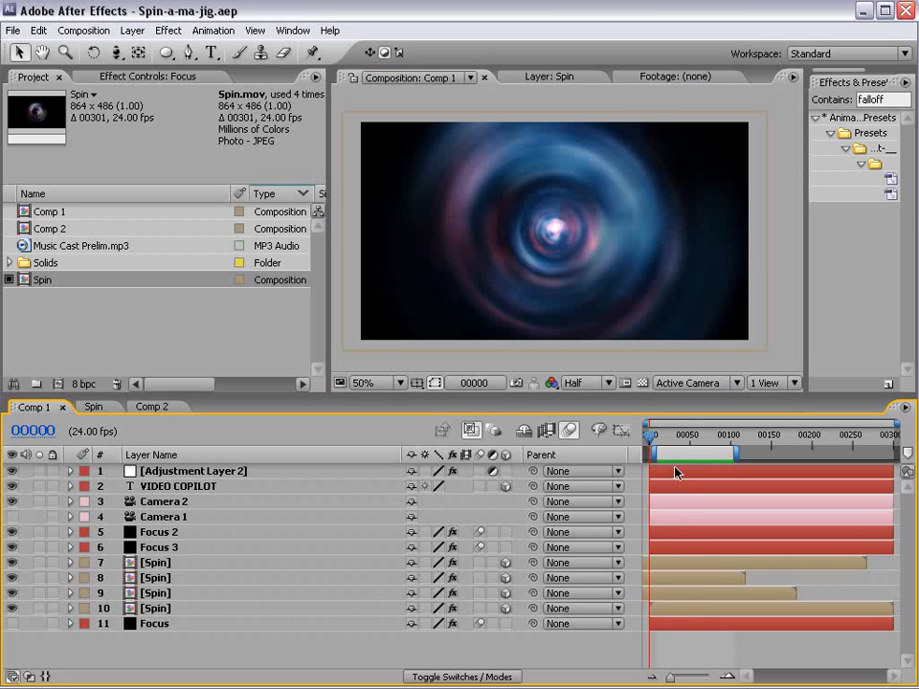
Switch to Firefox, open the Pro Scores features page and pause its promo video on the opening Video Copilot title.
drag(661, 440, 686, 438)
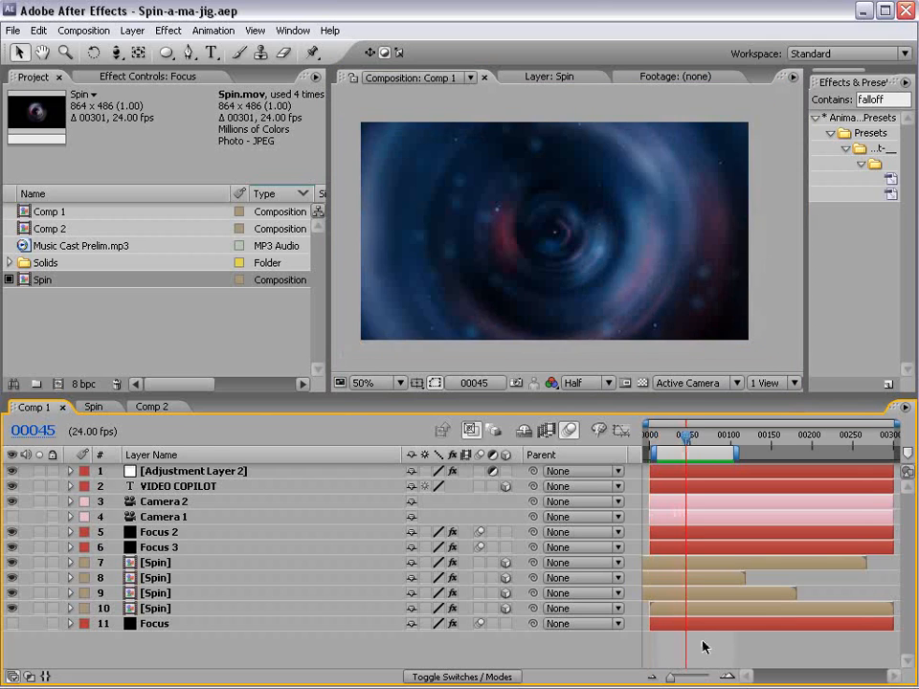
key(alt+Tab)
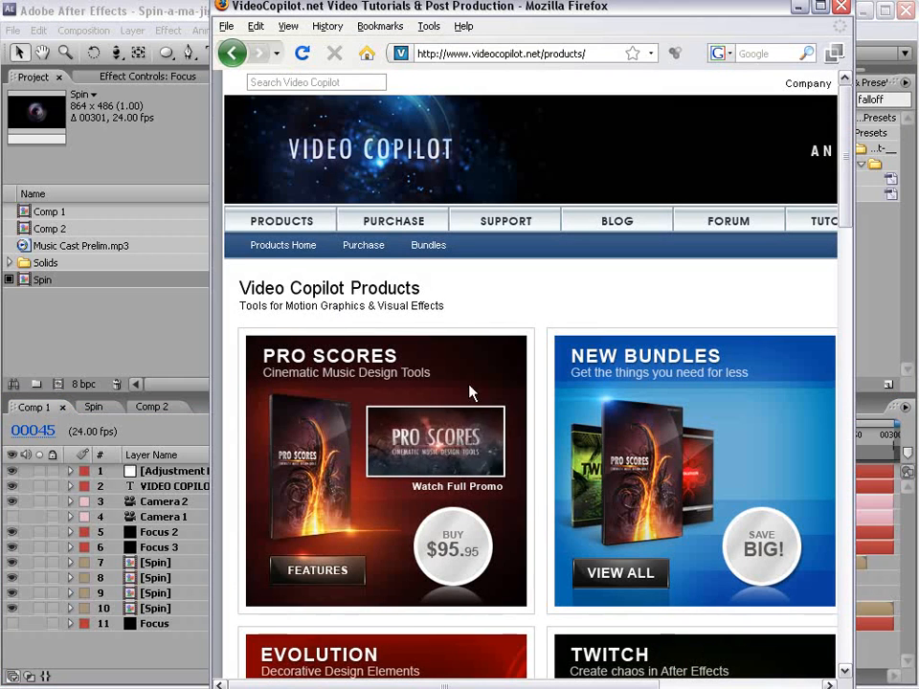
click(304, 573)
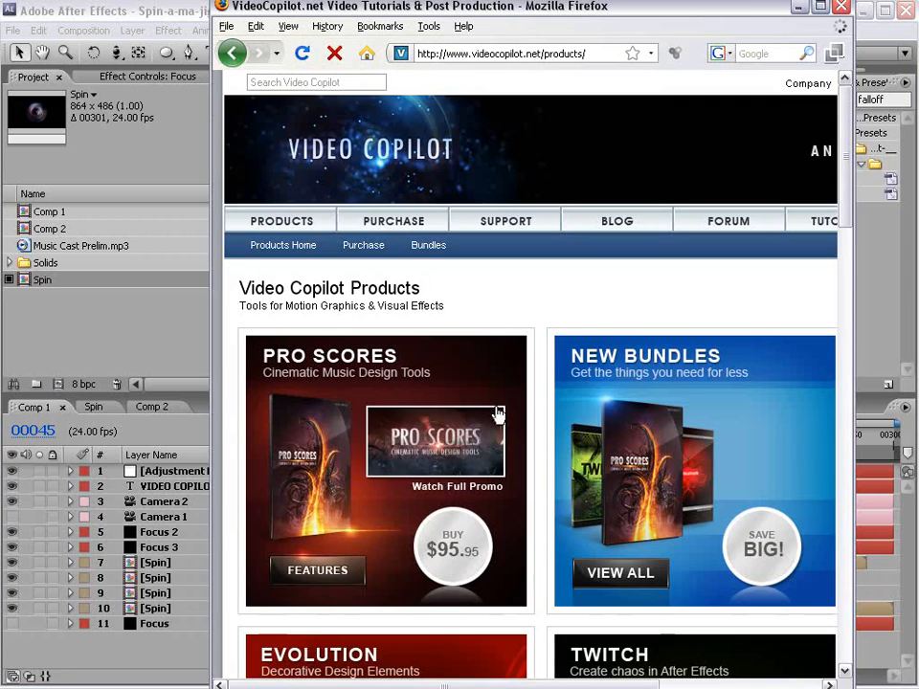
scroll(308, 465, down, 4)
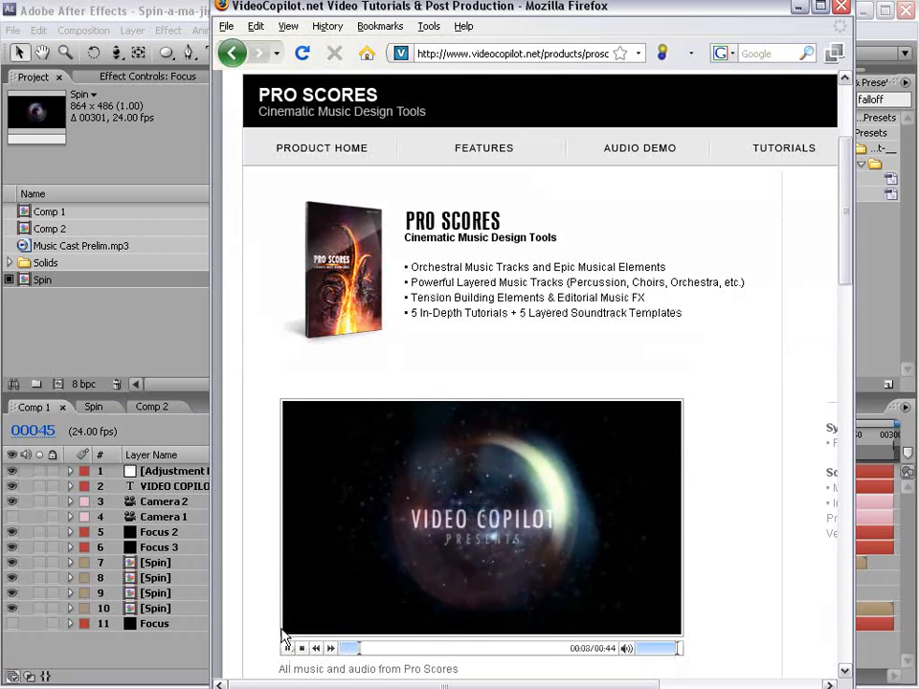
click(286, 649)
click(355, 650)
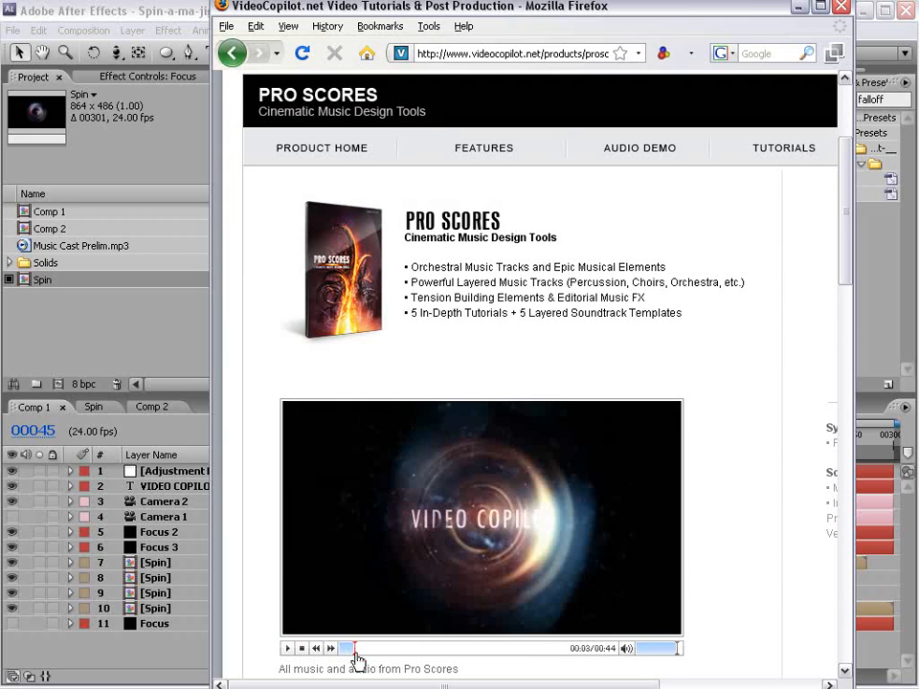
Switch back to After Effects and preview the finished Comp 1 animation.
click(62, 5)
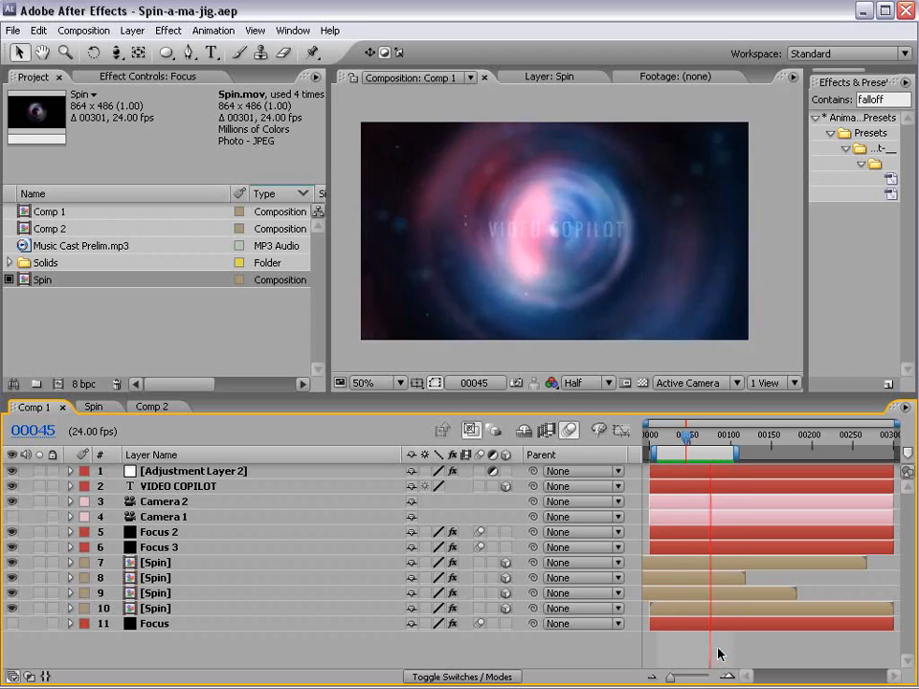
click(519, 551)
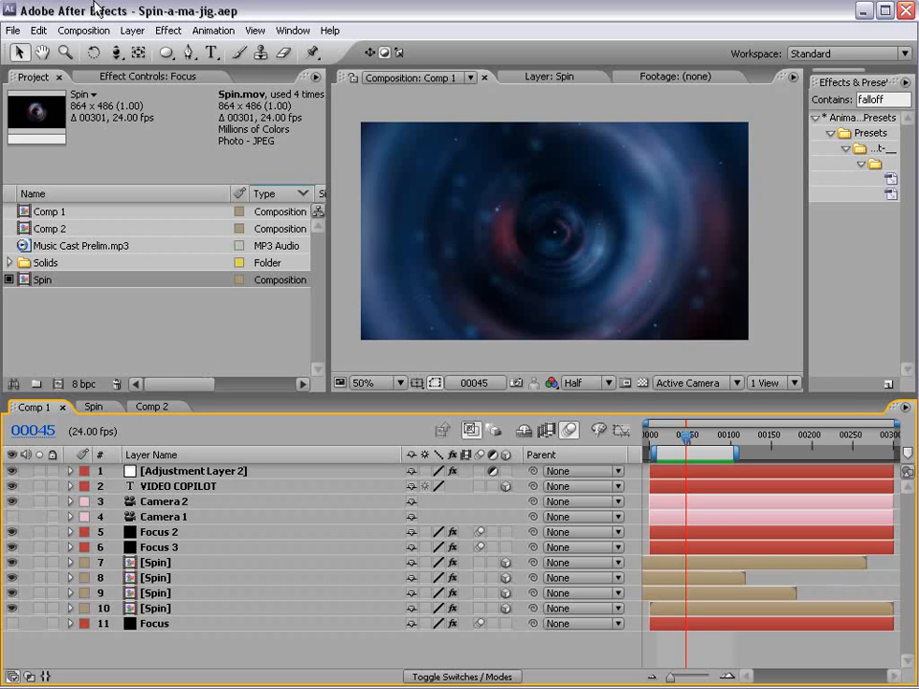
Create a new composition from the NTSC D1 Widescreen Square Pixel preset at 24 fps with a duration of 800 frames.
click(83, 30)
click(82, 54)
drag(580, 205, 447, 140)
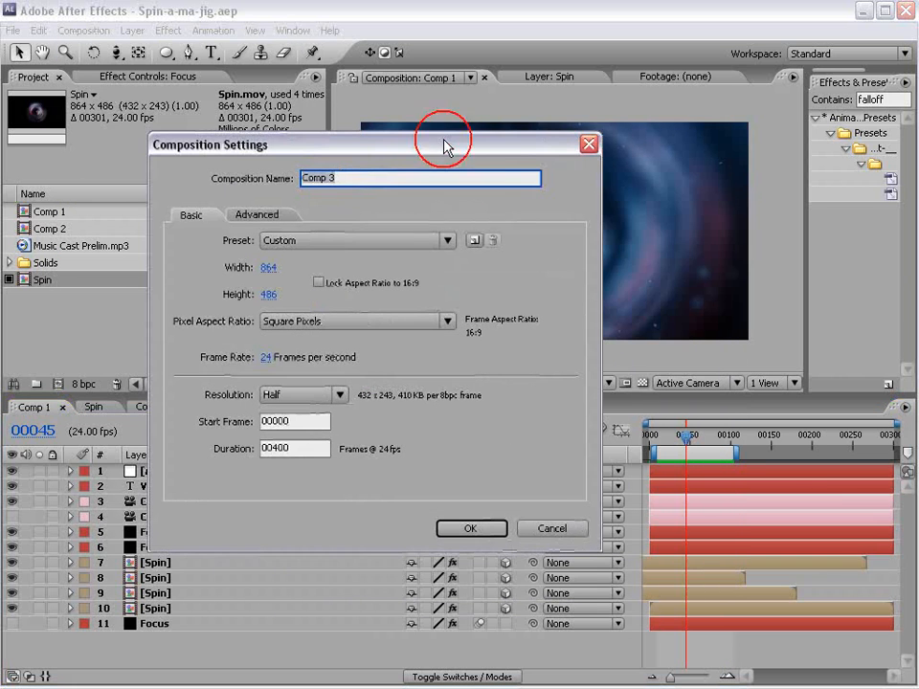
click(276, 241)
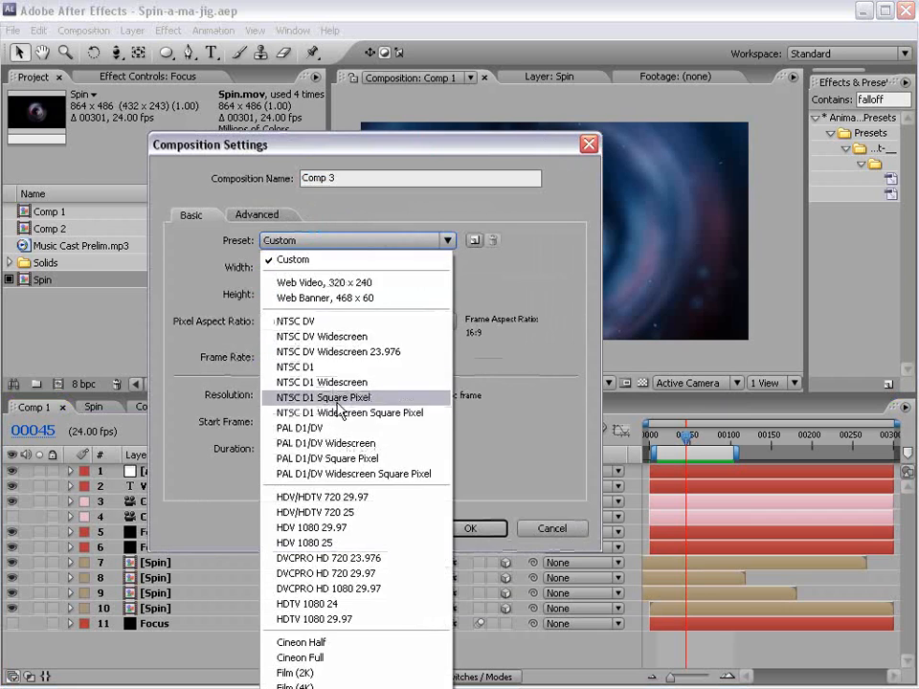
click(307, 411)
click(272, 357)
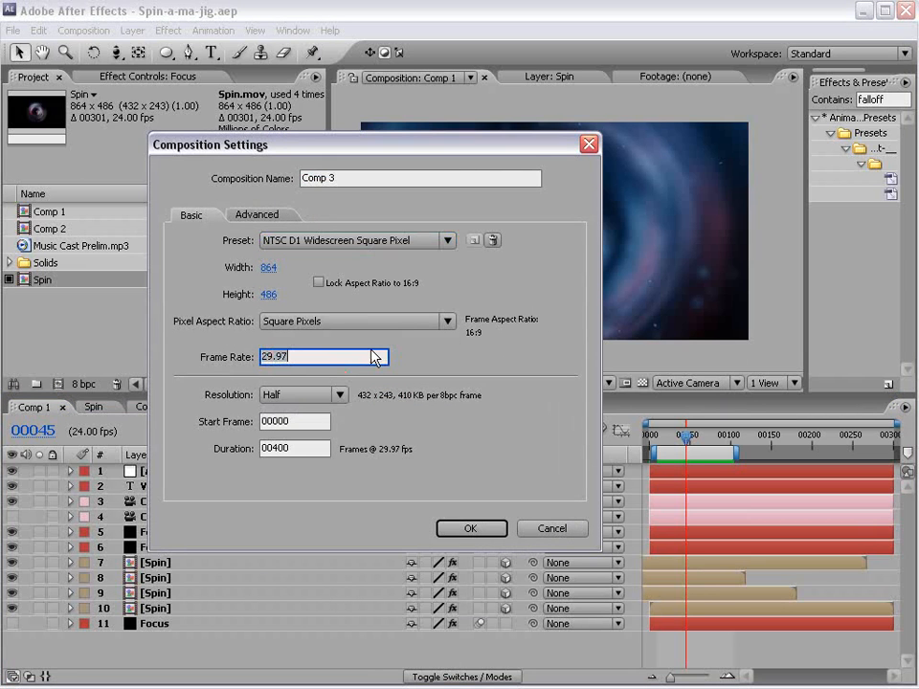
text(24)
click(474, 536)
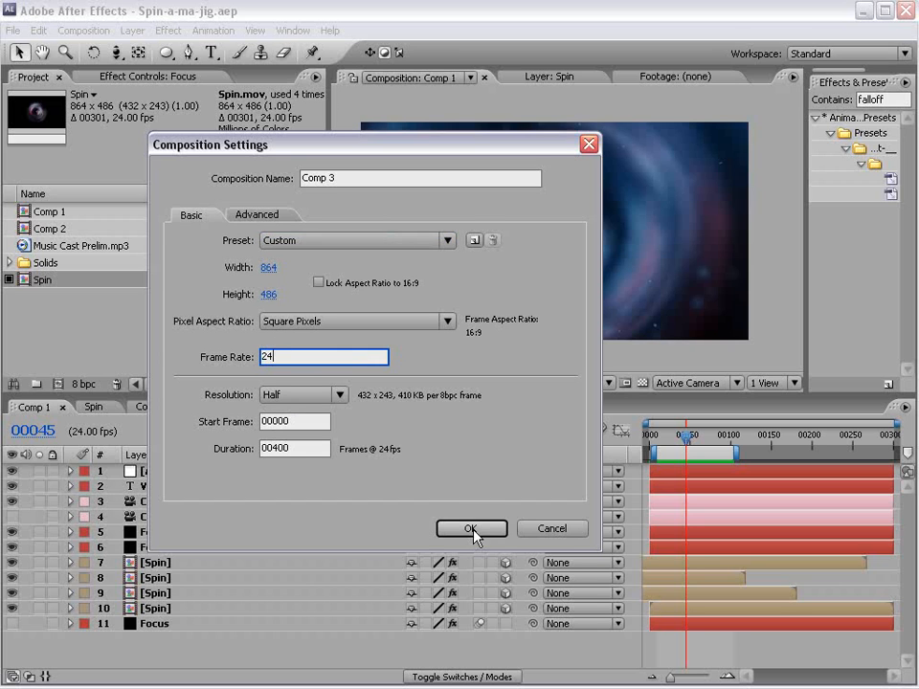
click(296, 448)
text(800)
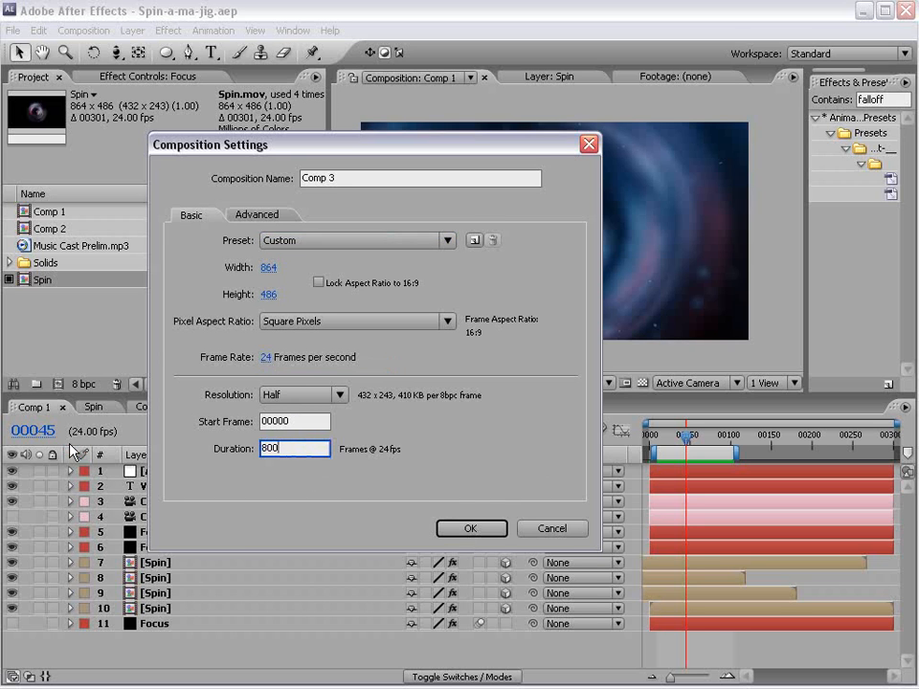
click(471, 534)
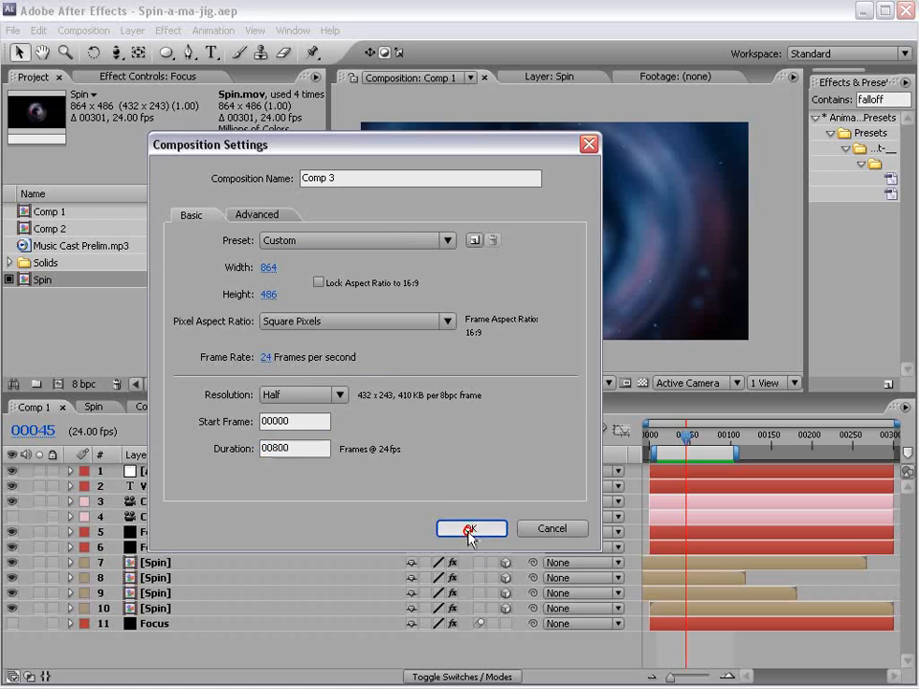
Hide the timeline's Parent column and add a black 864 x 486 solid layer to Comp 3.
right_click(564, 457)
click(581, 464)
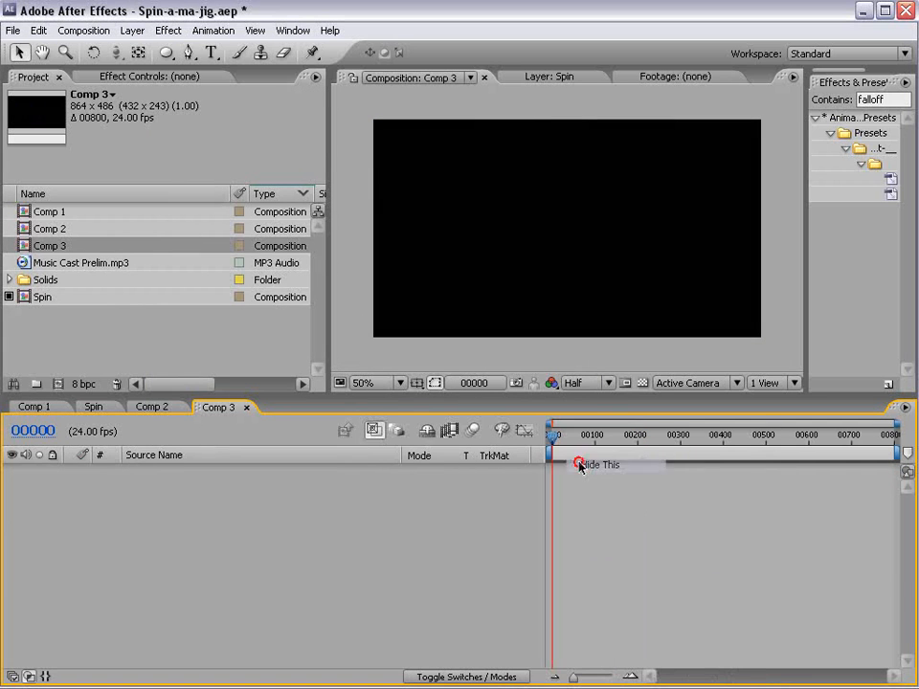
click(137, 36)
mouse_move(144, 49)
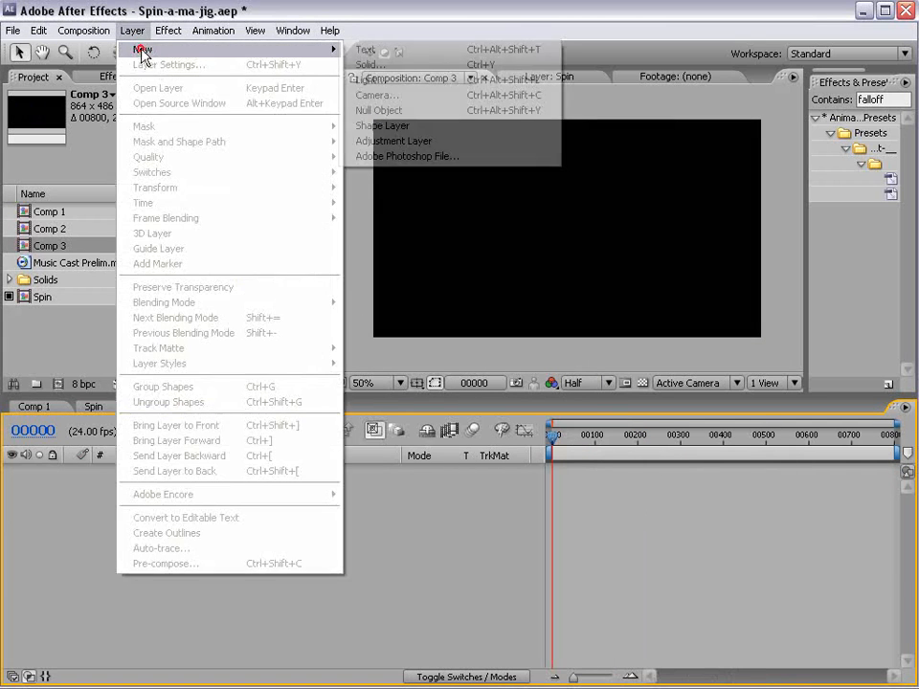
click(436, 65)
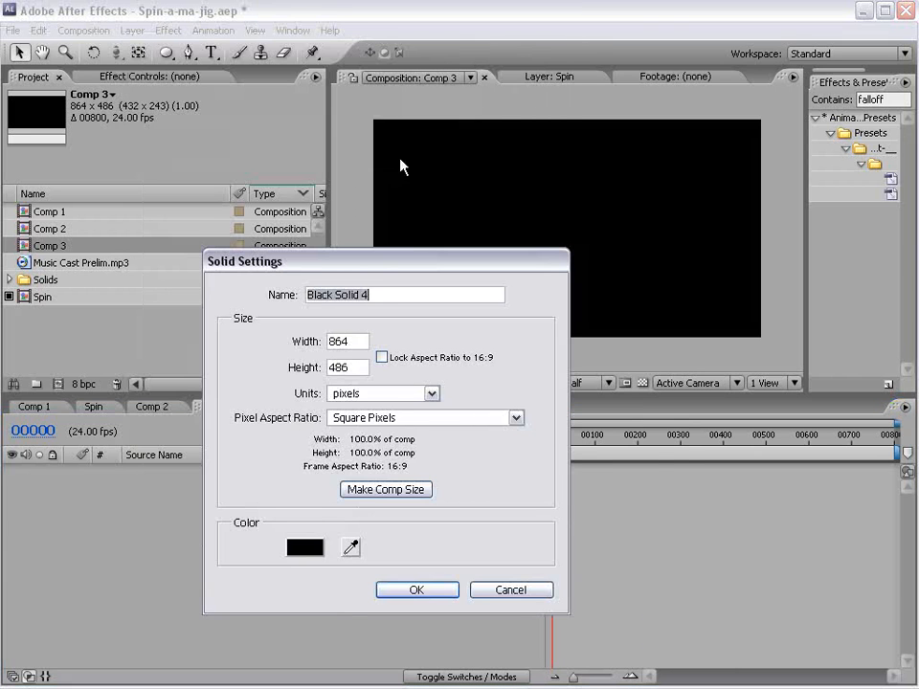
drag(356, 258, 497, 258)
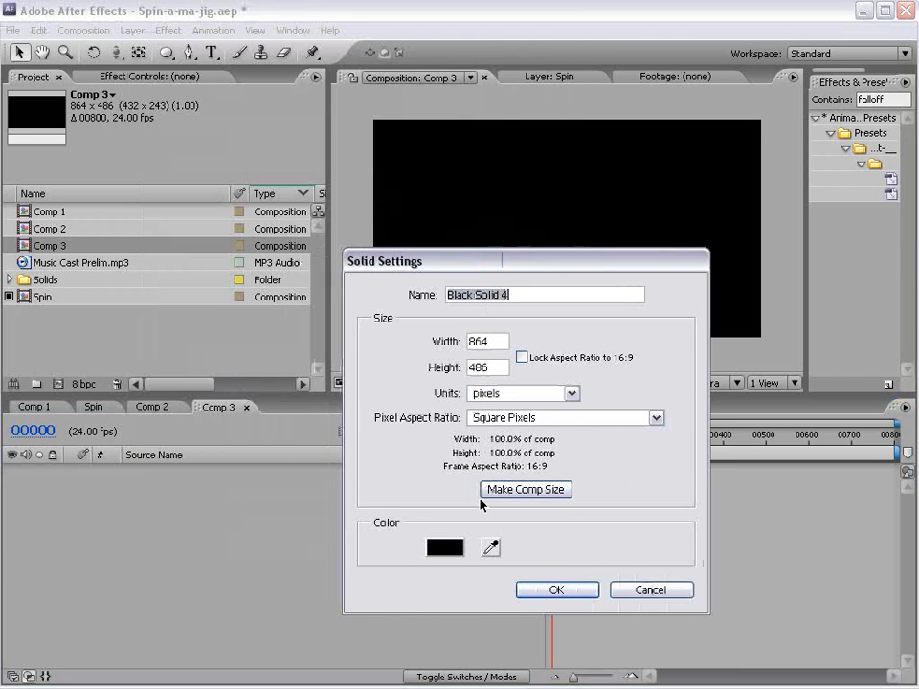
click(556, 591)
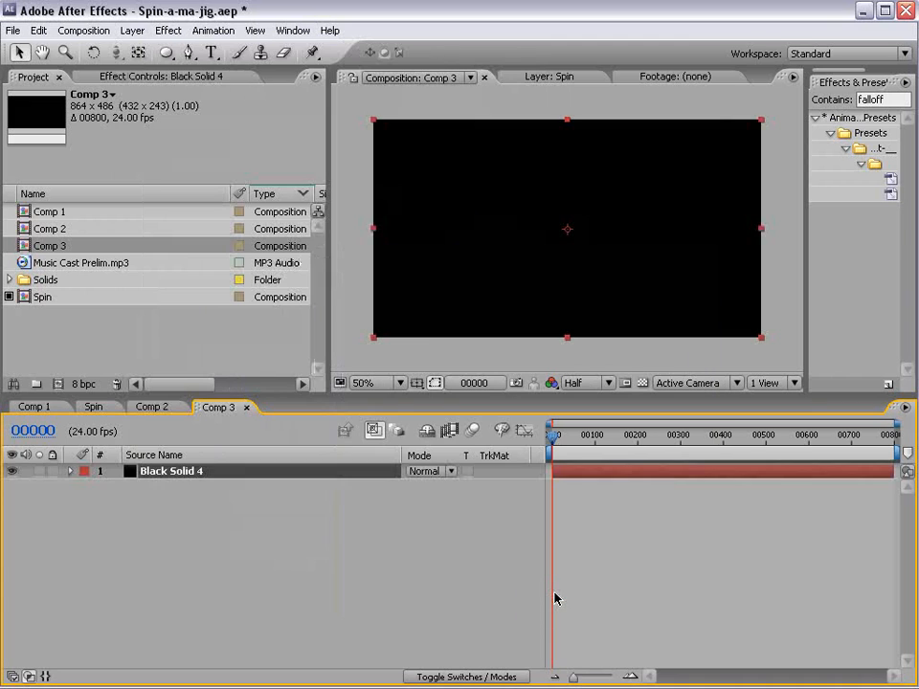
Apply the Fractal Noise effect to the black solid.
click(172, 31)
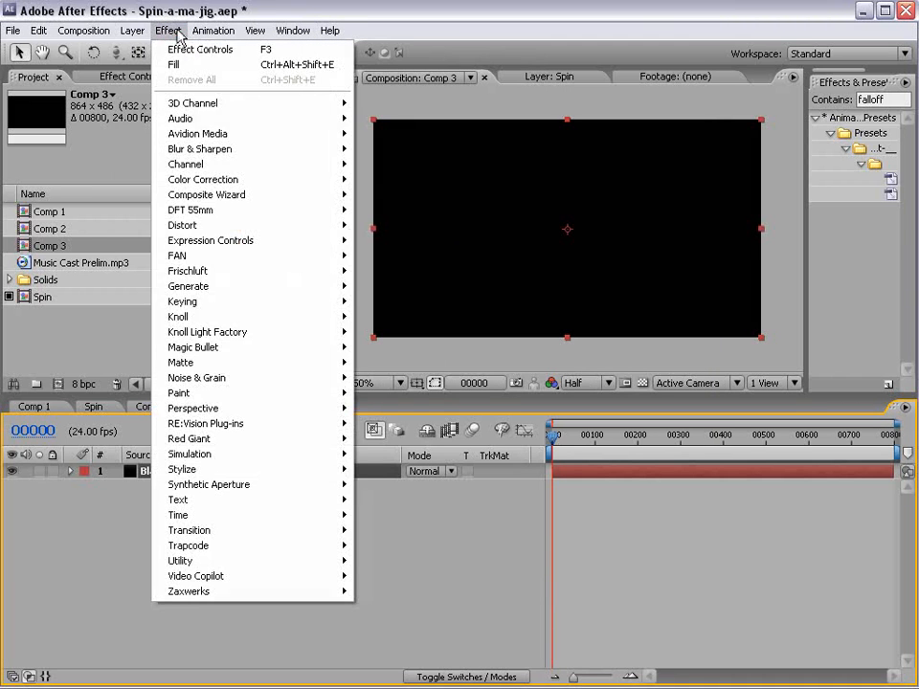
mouse_move(199, 378)
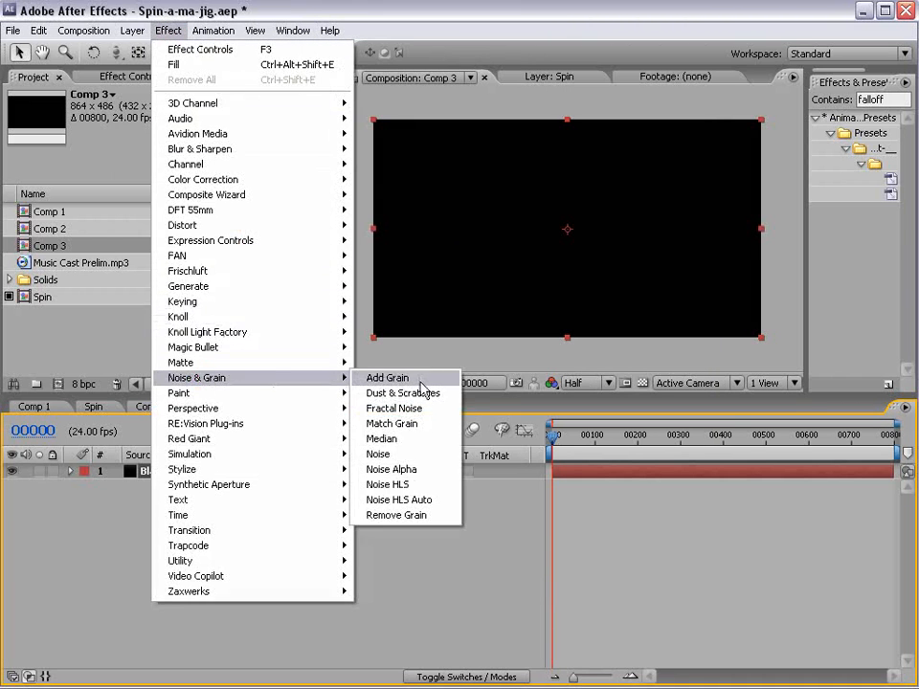
click(428, 410)
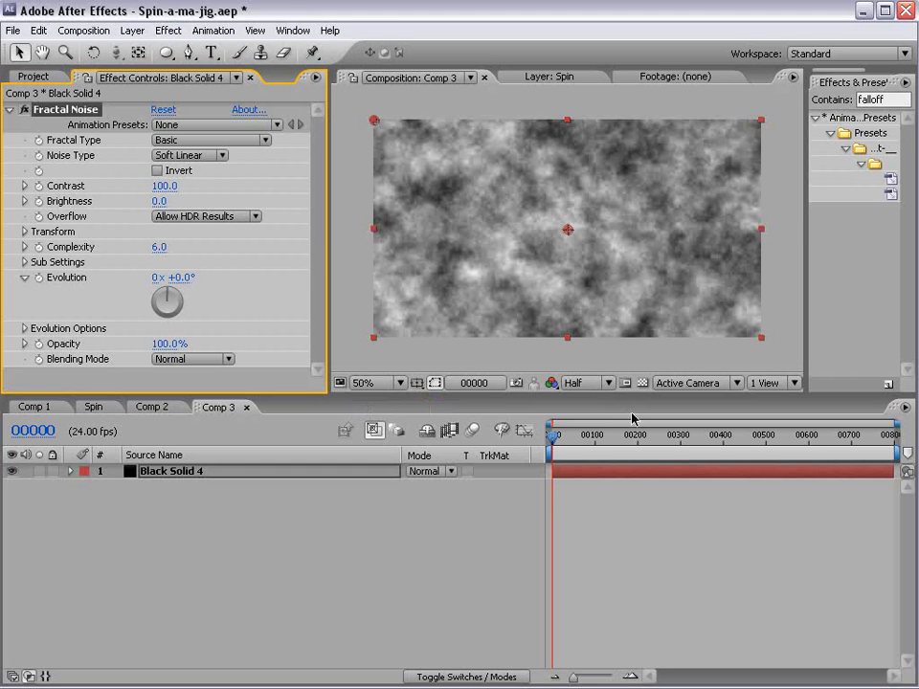
Set Fractal Noise to the Dynamic fractal type with Soft Linear noise, contrast 152 and brightness -6.
click(192, 142)
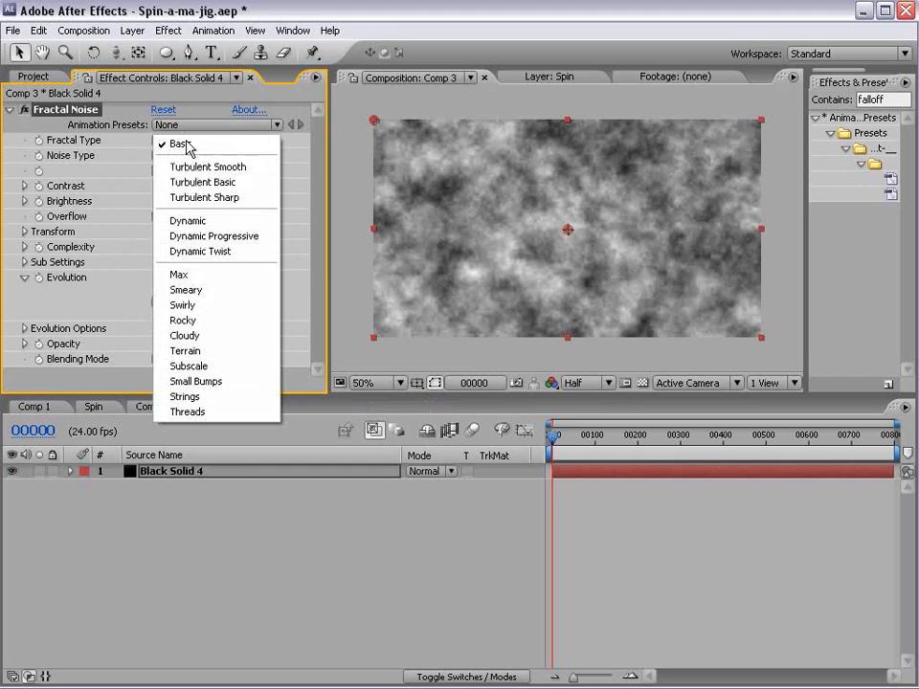
click(240, 221)
key(slash)
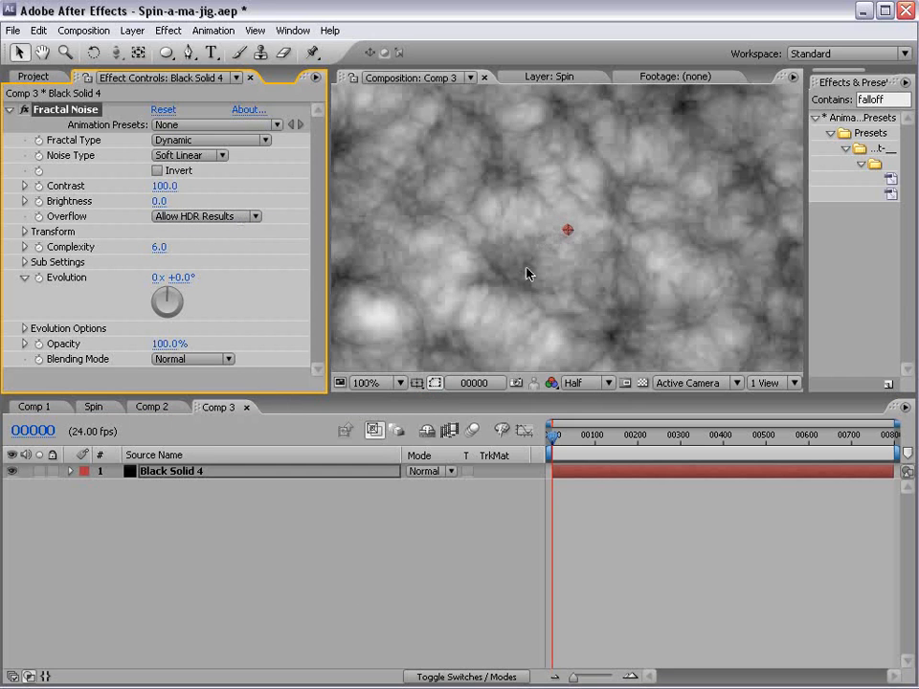
click(187, 155)
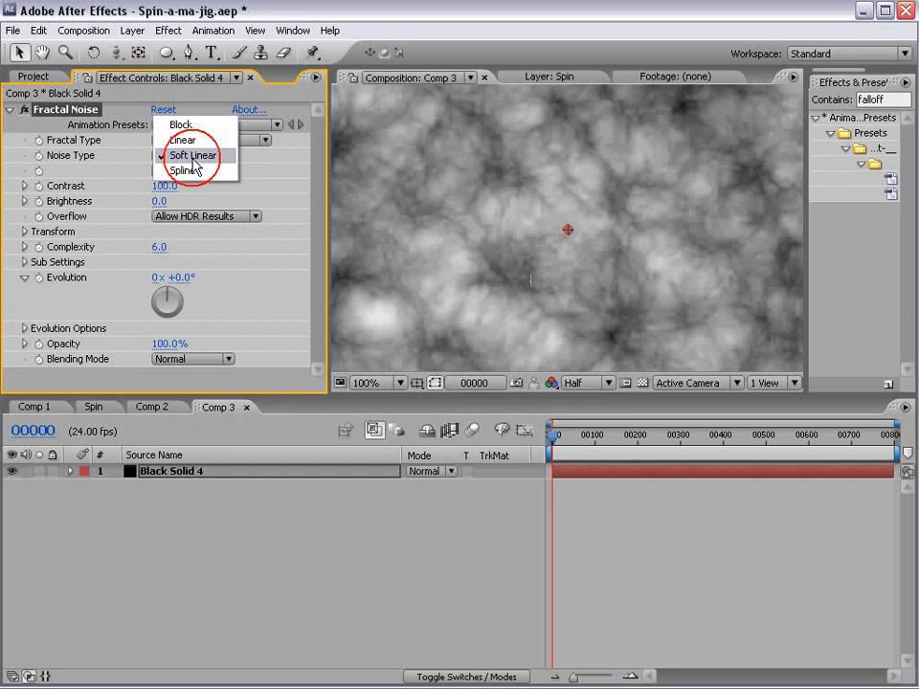
click(211, 158)
key(comma)
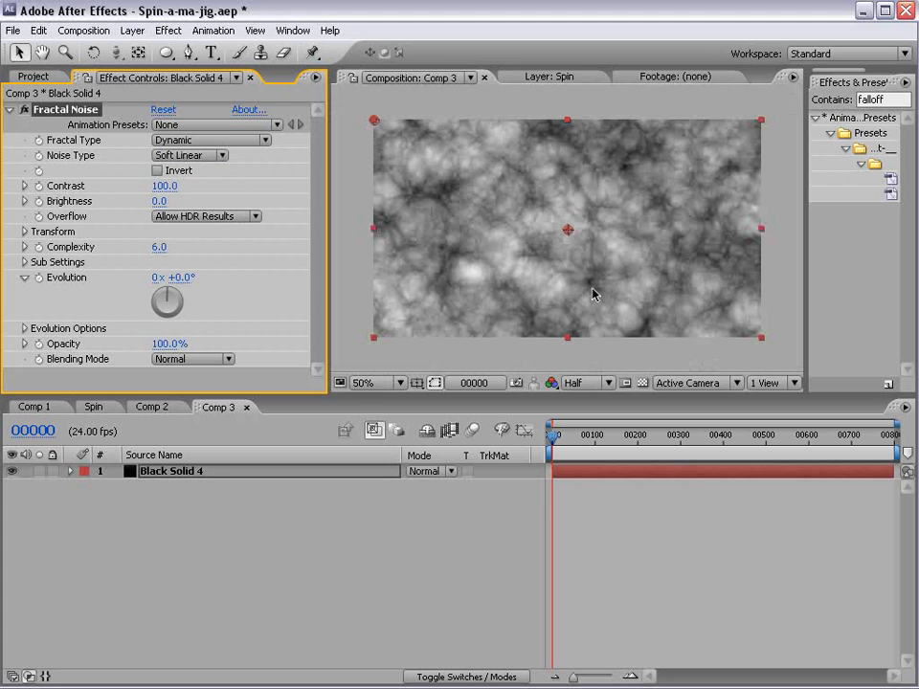
drag(163, 186, 201, 168)
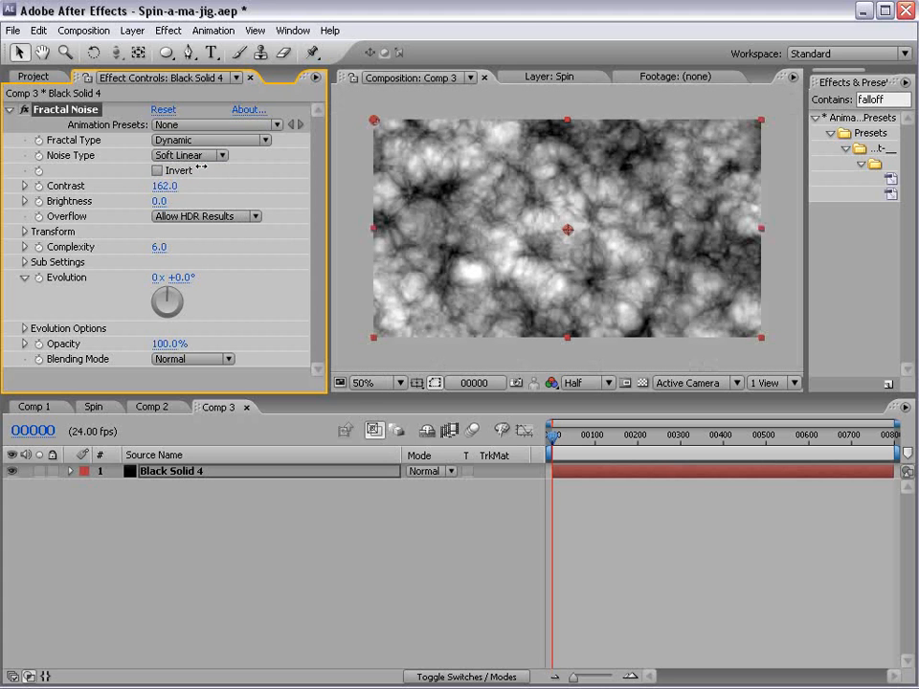
drag(159, 201, 150, 201)
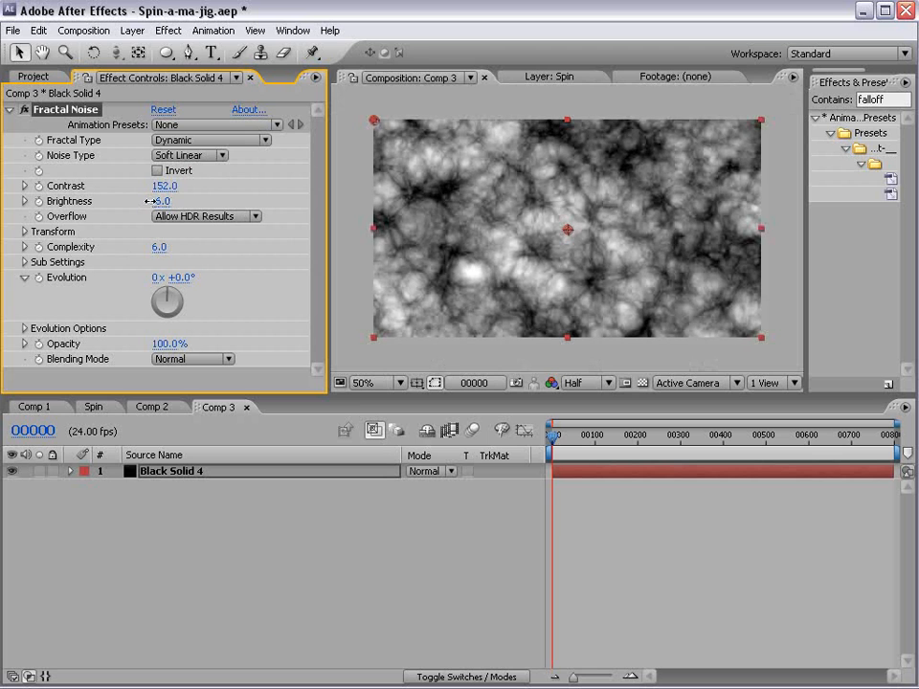
Draw a circular mask outward from the center of the black solid with the Ellipse tool.
drag(167, 53, 235, 92)
key(slash)
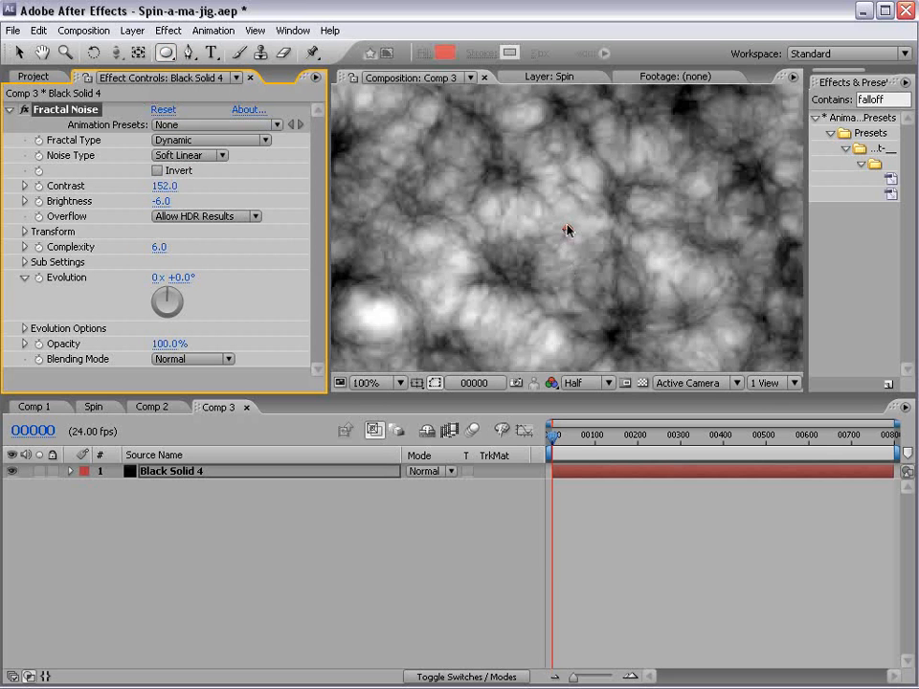
key(comma)
click(622, 472)
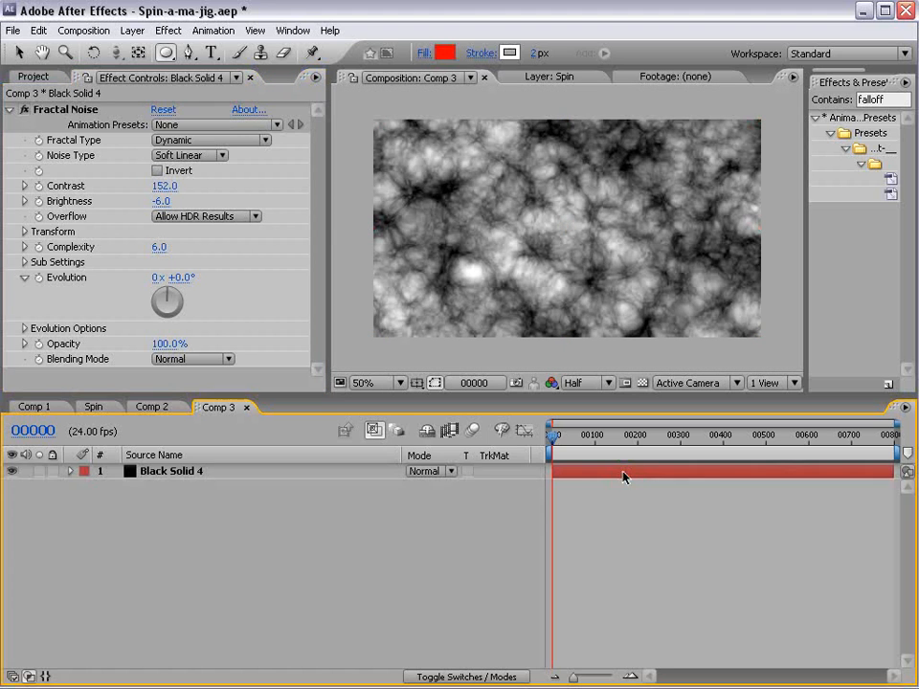
drag(567, 230, 645, 312)
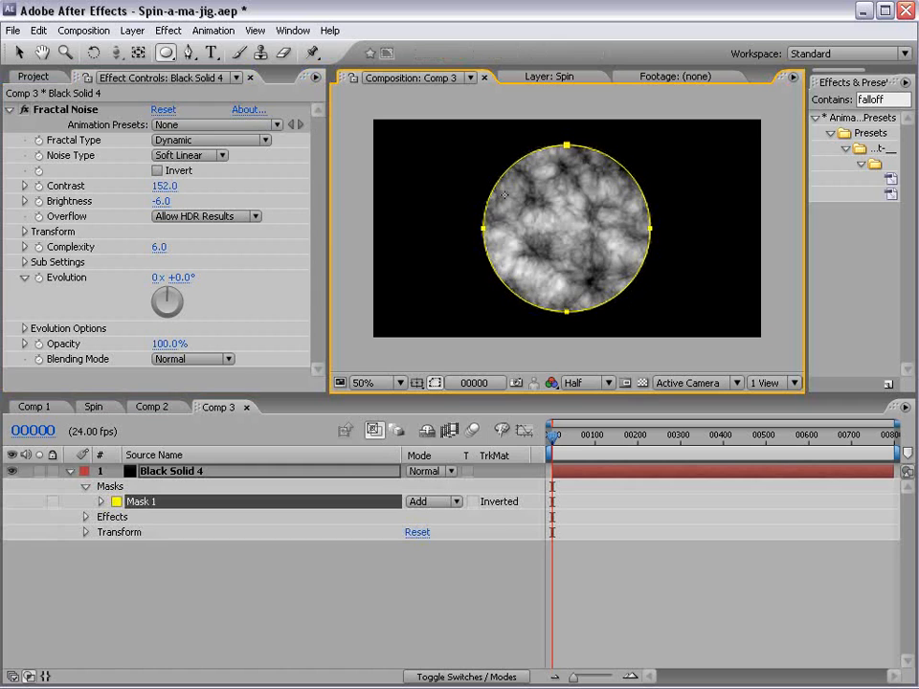
Feather the circular mask by 93 pixels.
key(f)
key(f)
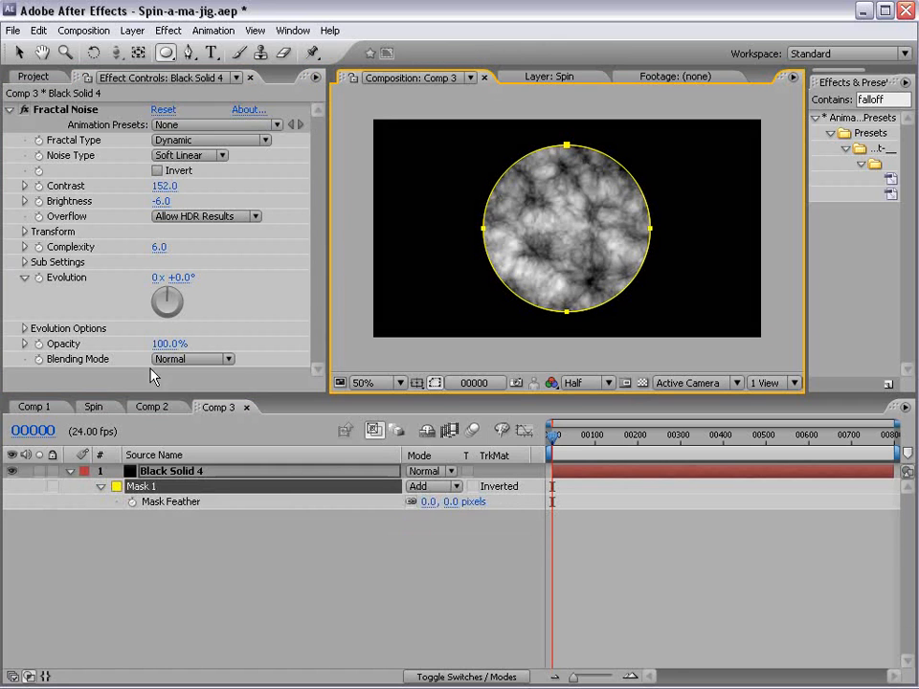
drag(459, 511, 525, 488)
click(613, 540)
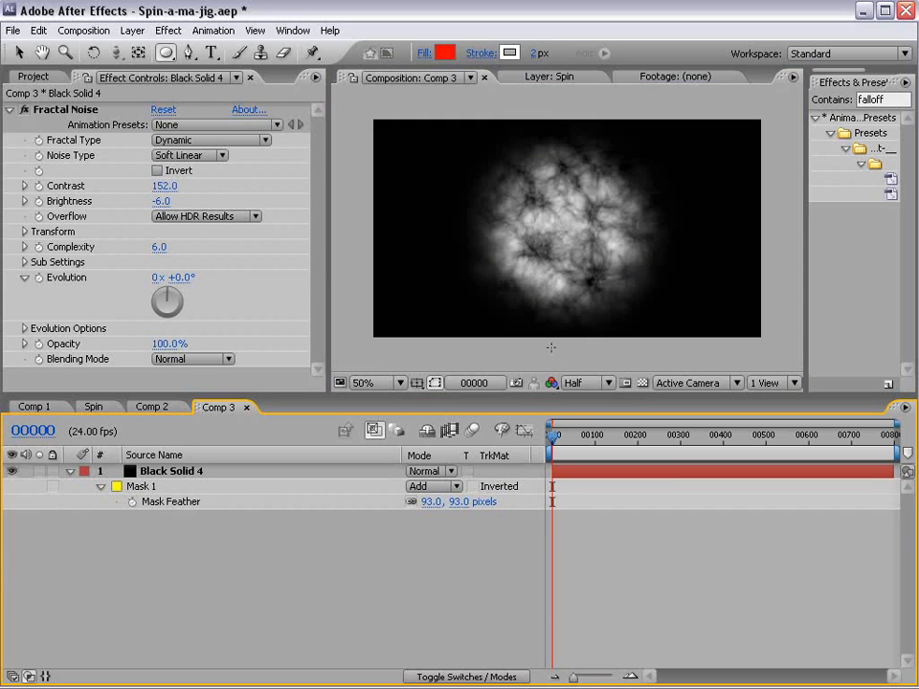
Show the transparency grid and set the Fractal Noise blending mode to None.
click(641, 382)
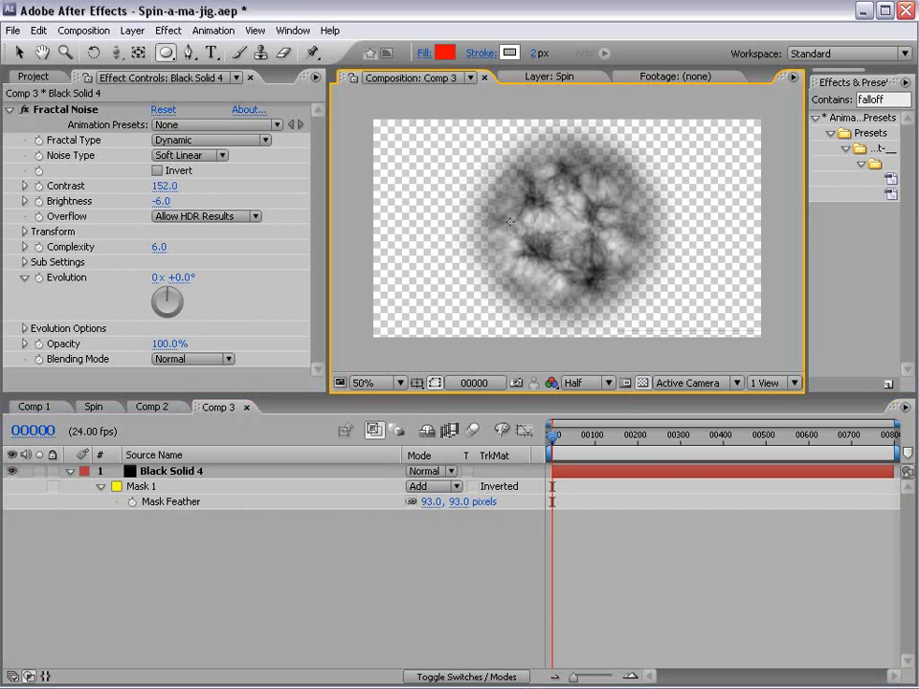
click(162, 473)
click(196, 359)
click(192, 344)
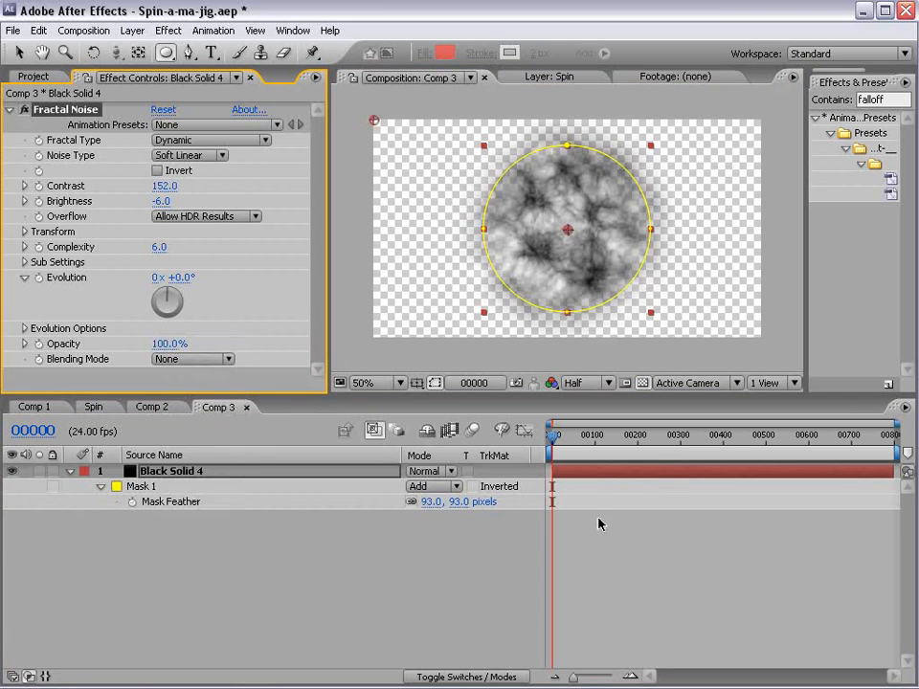
click(598, 524)
click(150, 351)
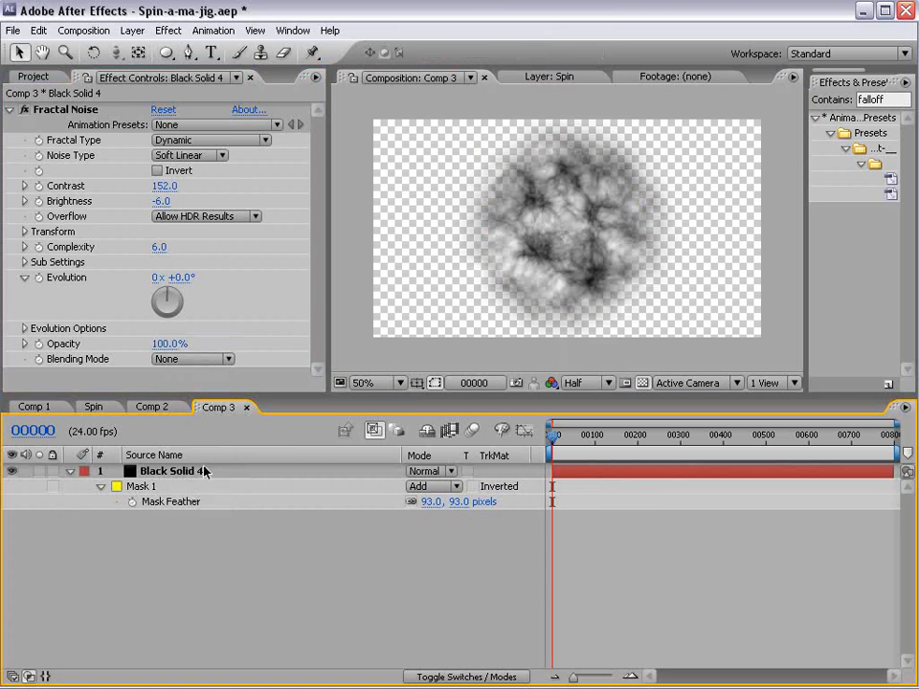
Switch the Fractal Noise blending mode to Normal for comparison and return it to None.
click(191, 359)
click(194, 378)
click(182, 359)
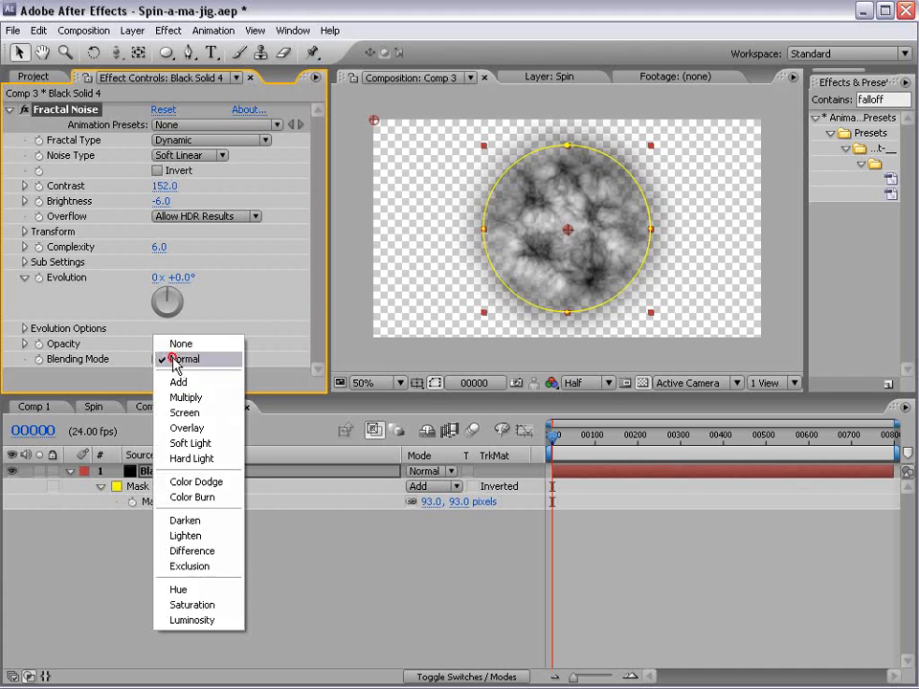
click(182, 343)
click(606, 485)
Change the black masked solid's color to bright red in its solid settings.
click(349, 211)
click(132, 30)
click(163, 63)
click(455, 549)
drag(440, 368, 540, 360)
click(632, 332)
click(560, 629)
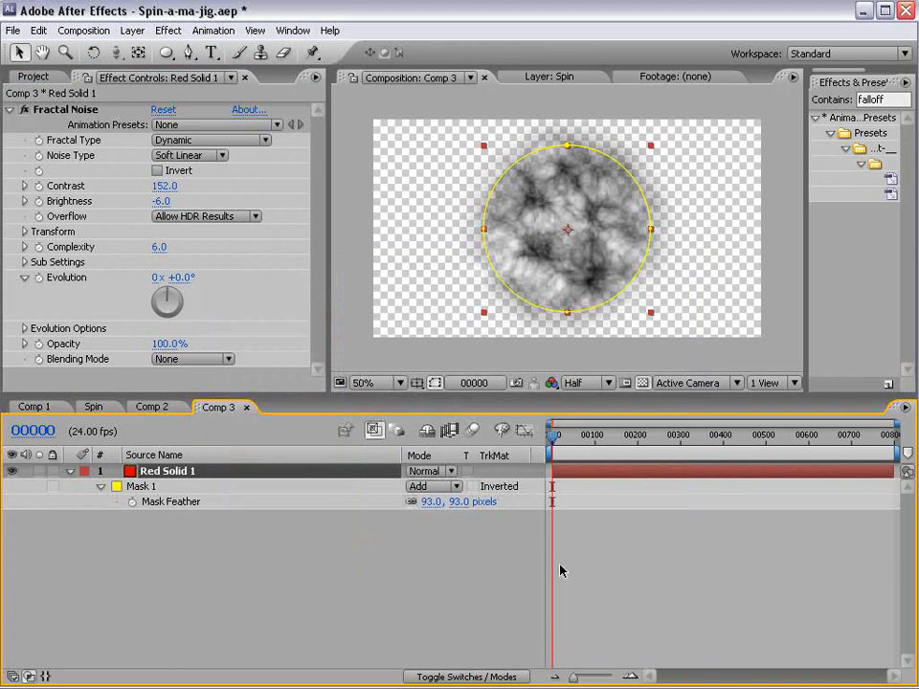
Try the Normal Fractal Noise blending mode on the red solid and restore None.
click(177, 359)
click(181, 376)
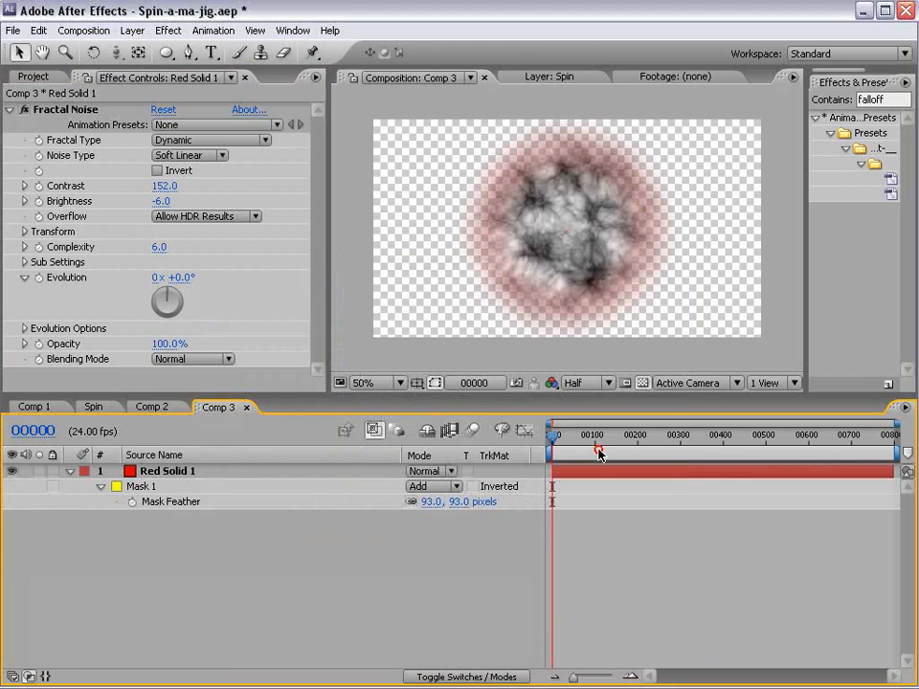
click(170, 363)
click(144, 342)
click(543, 569)
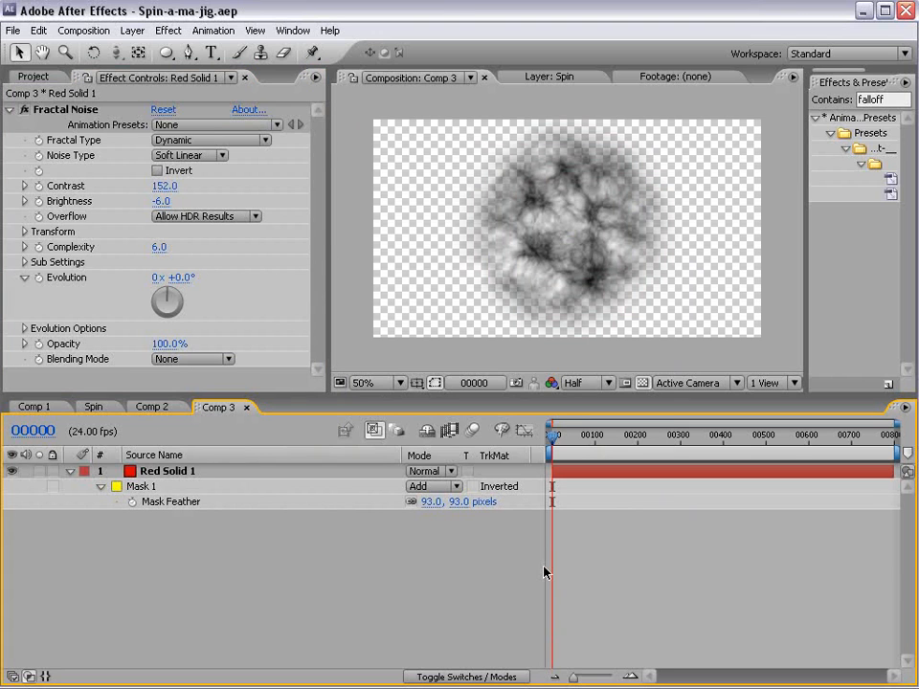
Create a black 864 by 486 pixel solid named bg and place it beneath the red solid.
click(562, 273)
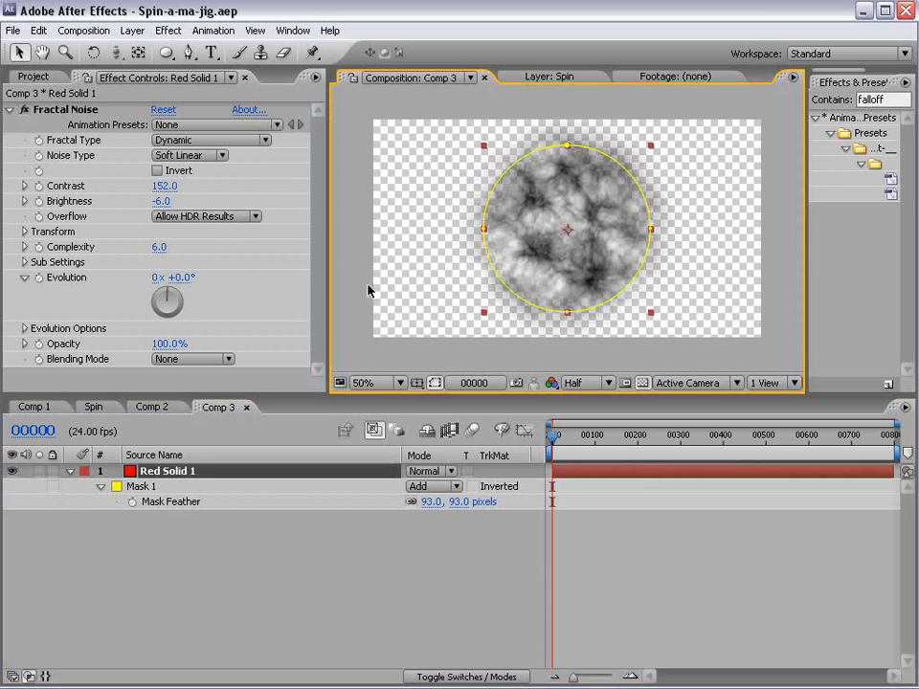
click(132, 31)
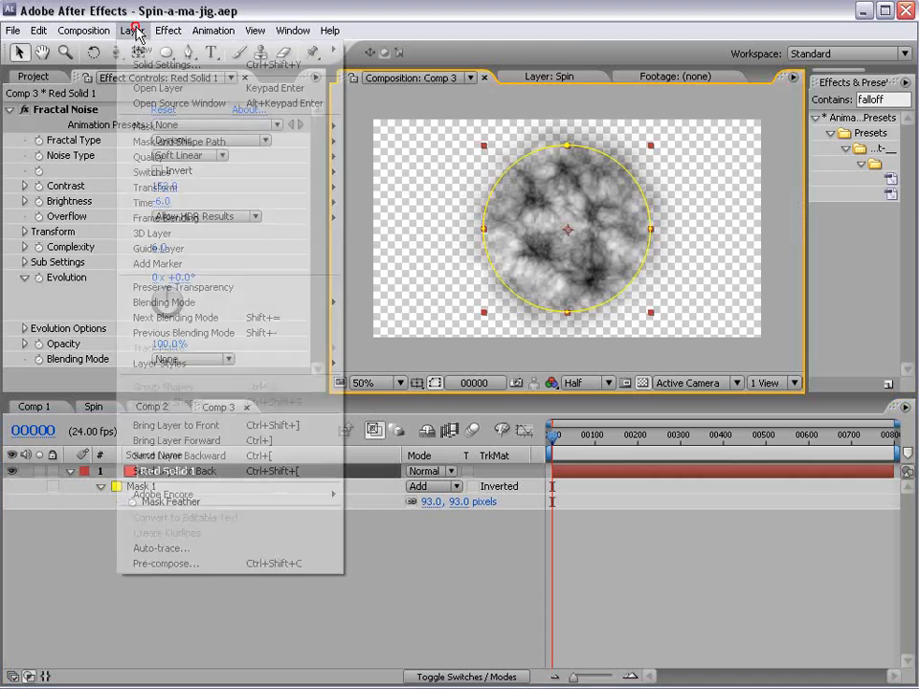
mouse_move(153, 49)
click(371, 65)
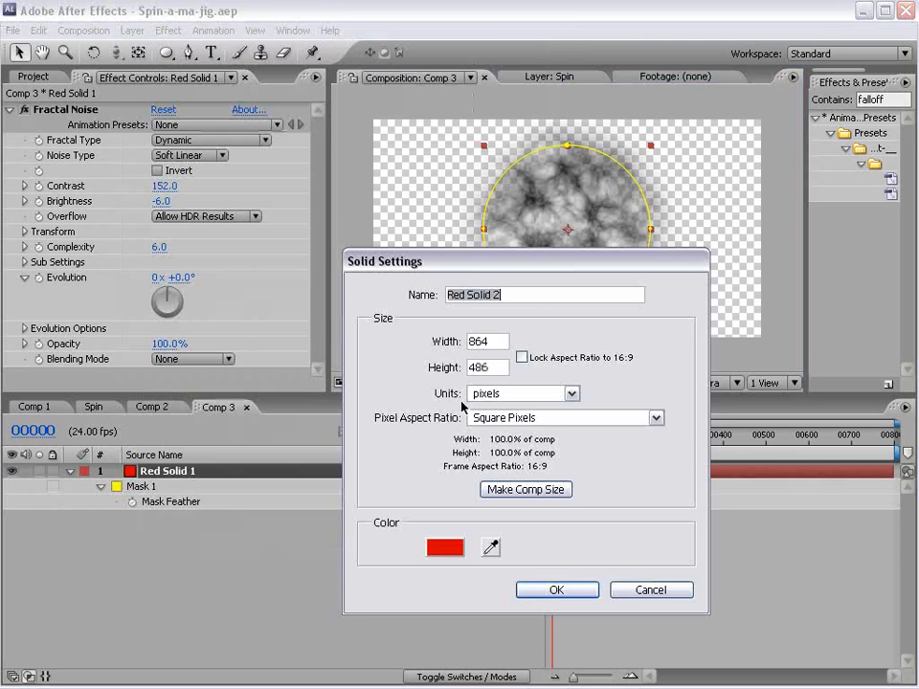
click(447, 551)
click(450, 550)
click(622, 324)
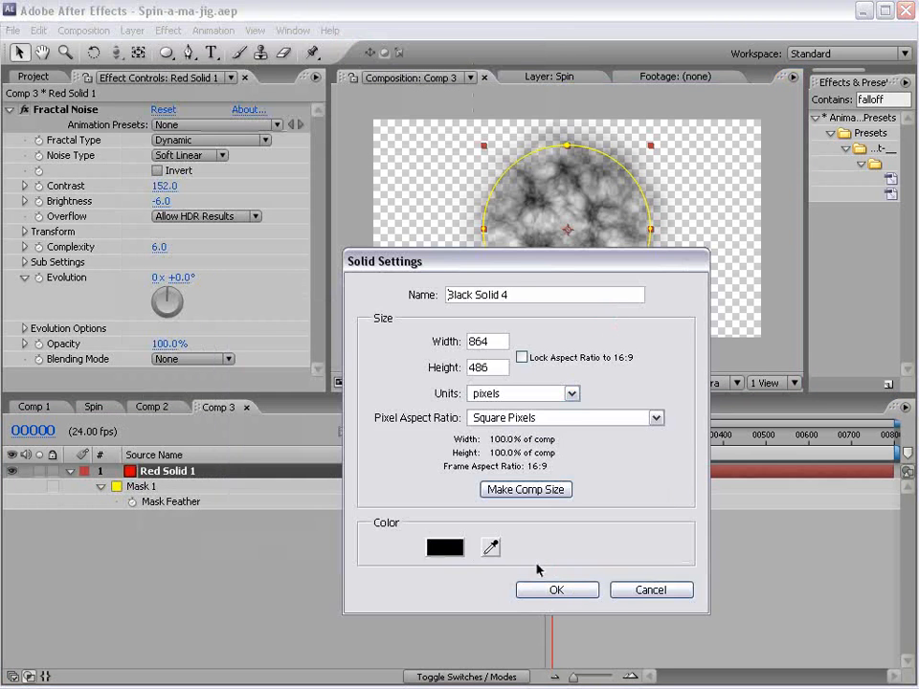
drag(533, 294, 353, 307)
text(bg)
click(556, 590)
drag(158, 475, 142, 568)
Set the red solid's Mask Expansion to -29 pixels.
click(183, 473)
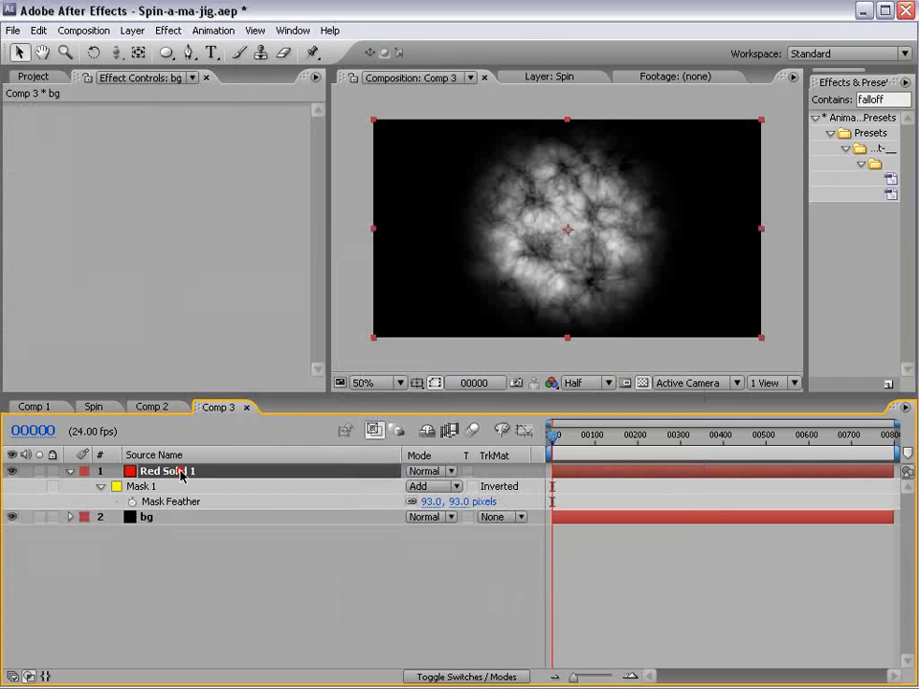
click(102, 487)
click(102, 486)
click(410, 547)
drag(410, 546, 390, 547)
click(638, 618)
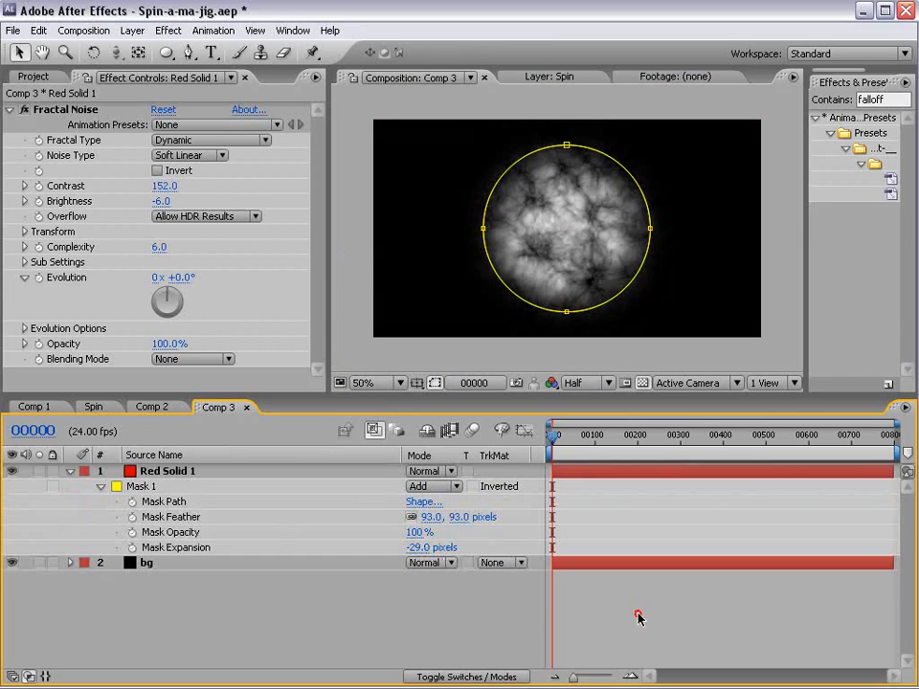
Animate the red solid's Fractal Noise Evolution with the expression time*250 and preview the motion.
click(171, 471)
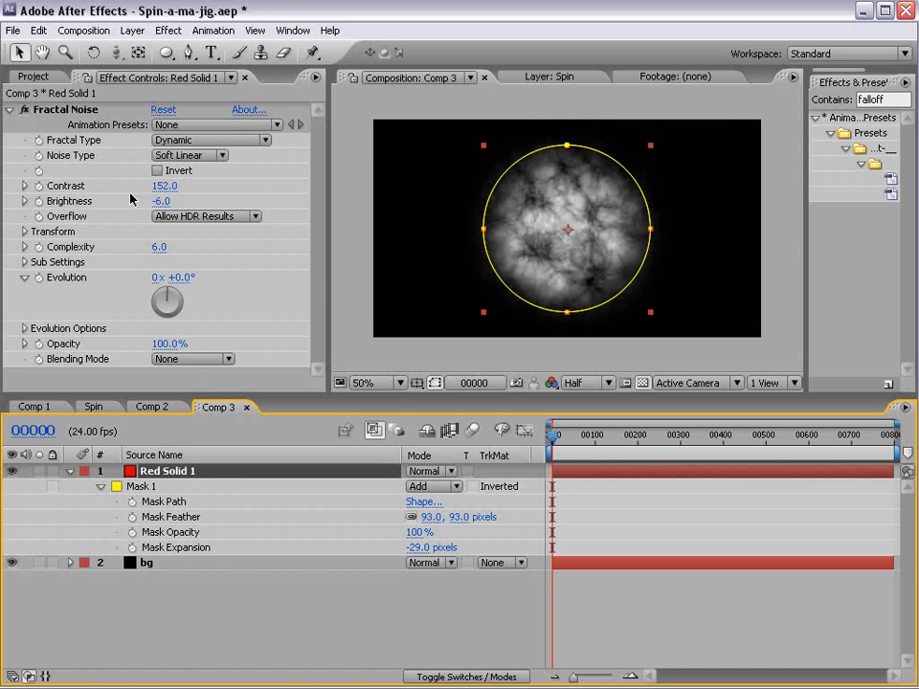
drag(182, 279, 163, 283)
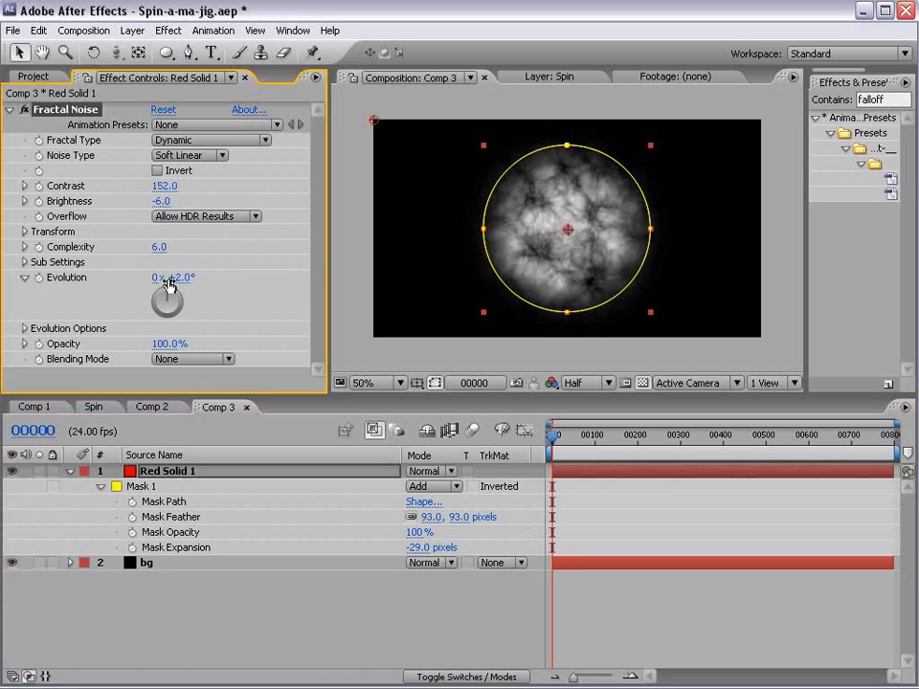
alt+click(38, 278)
drag(686, 575, 457, 588)
text(time*250)
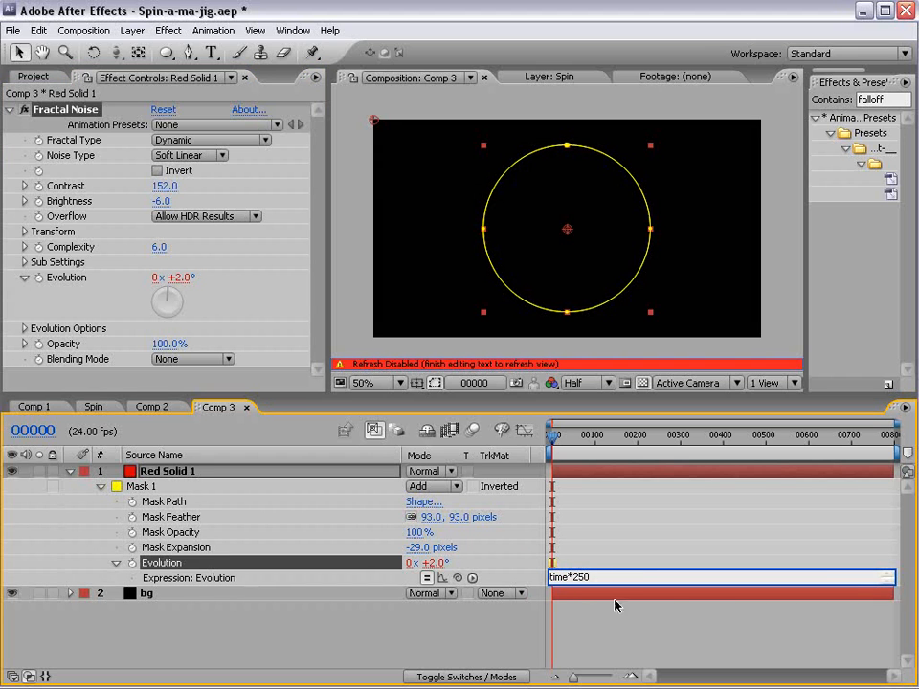
click(521, 628)
drag(556, 440, 484, 469)
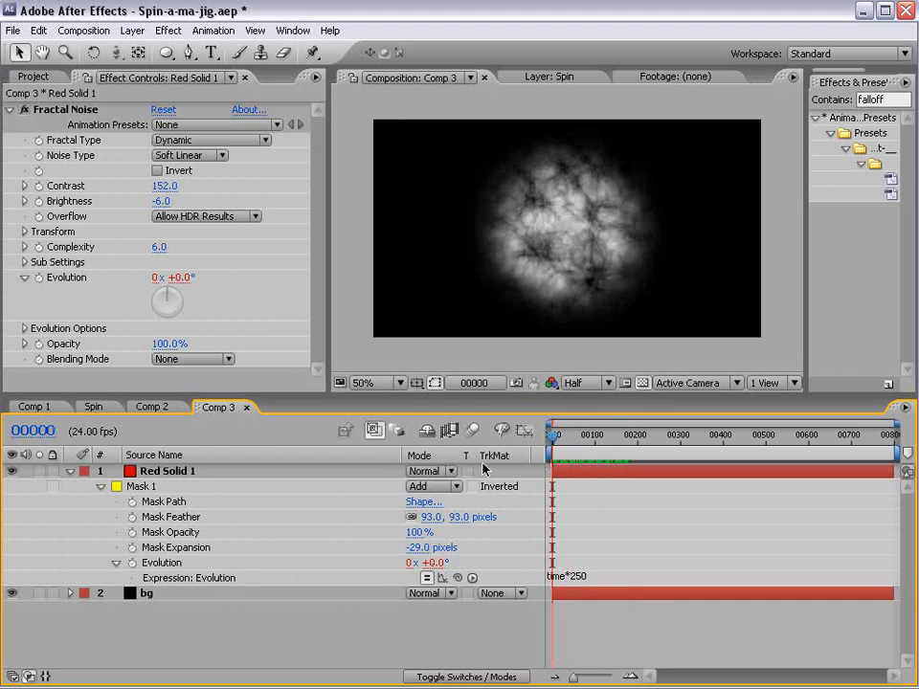
Examine the finished title animation in Comp 1 and return to Comp 3.
click(38, 407)
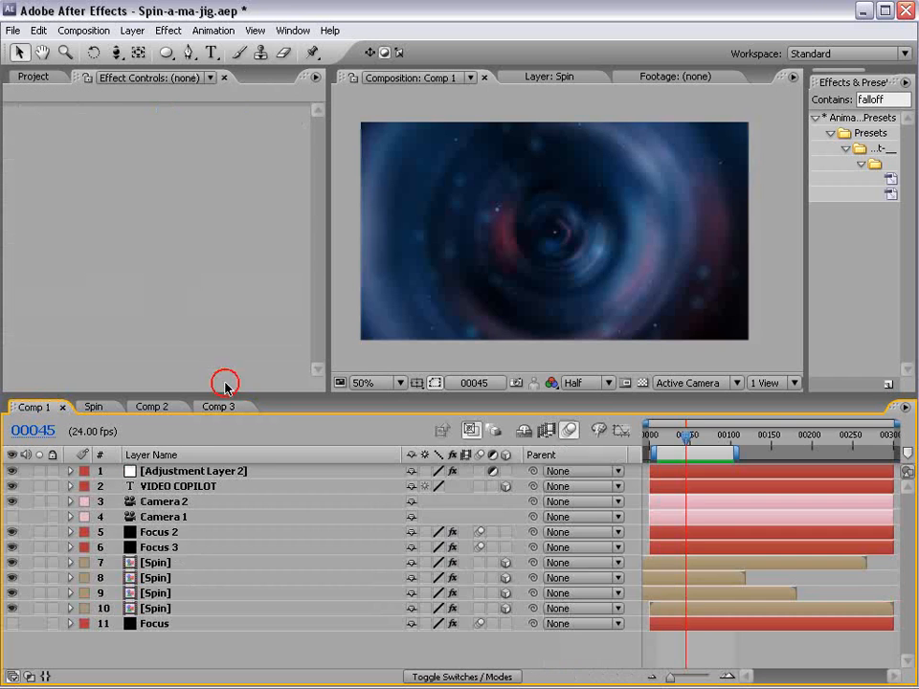
mouse_move(683, 437)
mouse_down()
mouse_move(668, 438)
mouse_move(702, 438)
mouse_move(683, 438)
mouse_up()
click(220, 406)
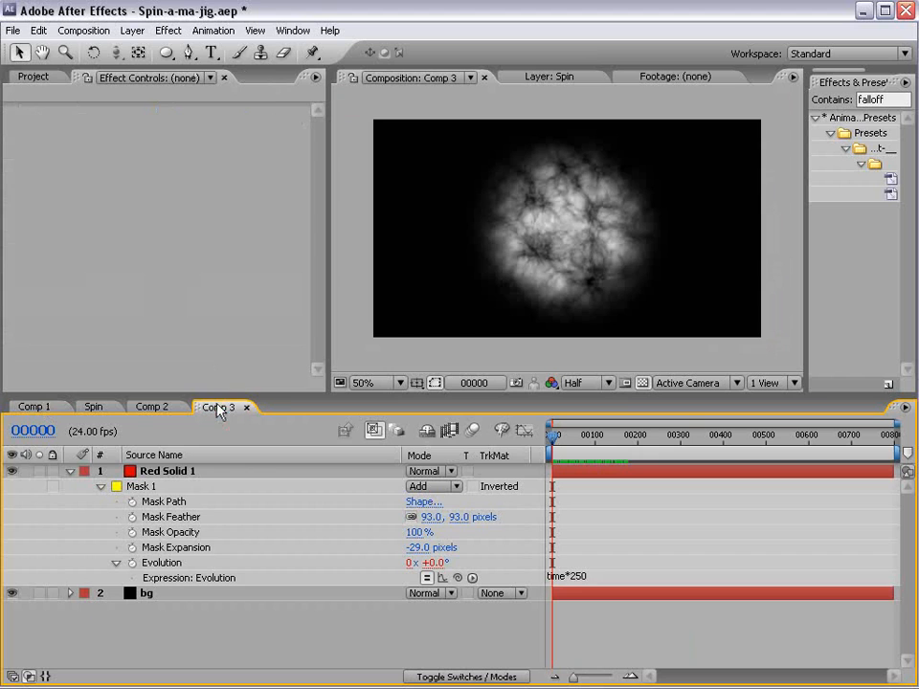
Collapse the red solid's properties and duplicate the layer.
click(69, 472)
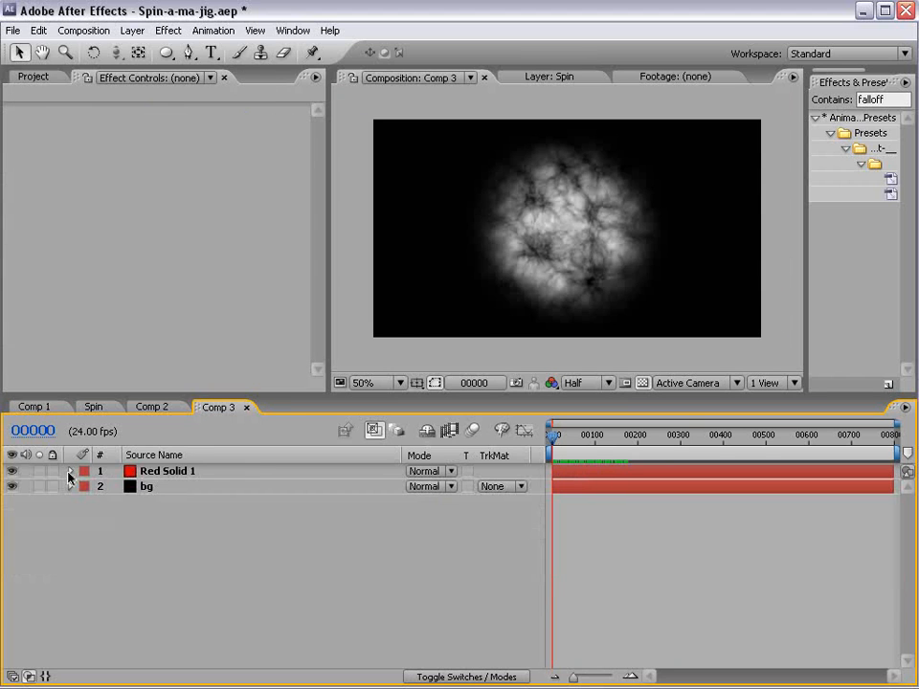
click(144, 471)
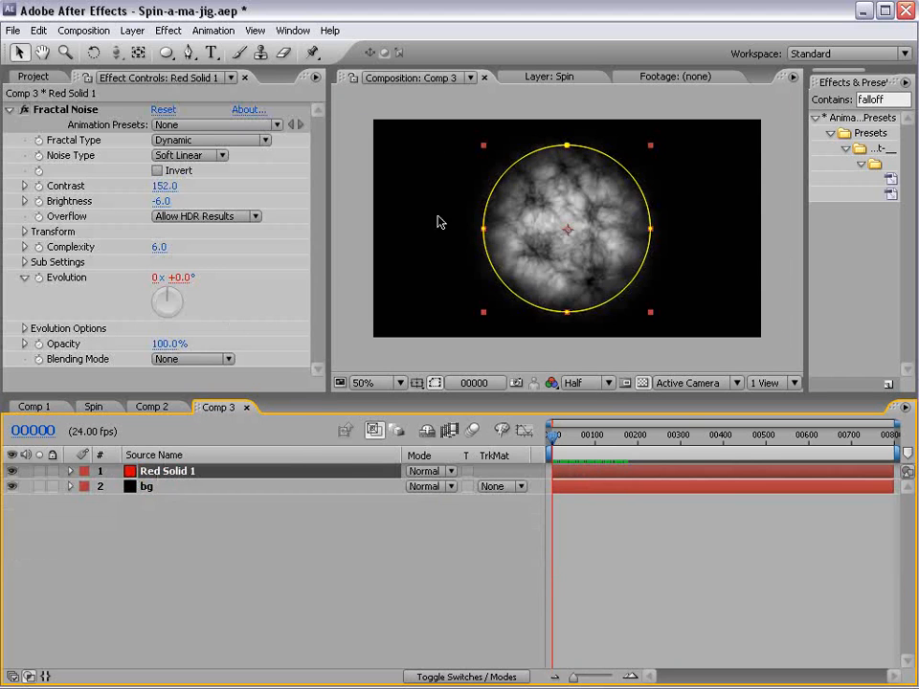
click(169, 488)
click(168, 472)
key(ctrl+d)
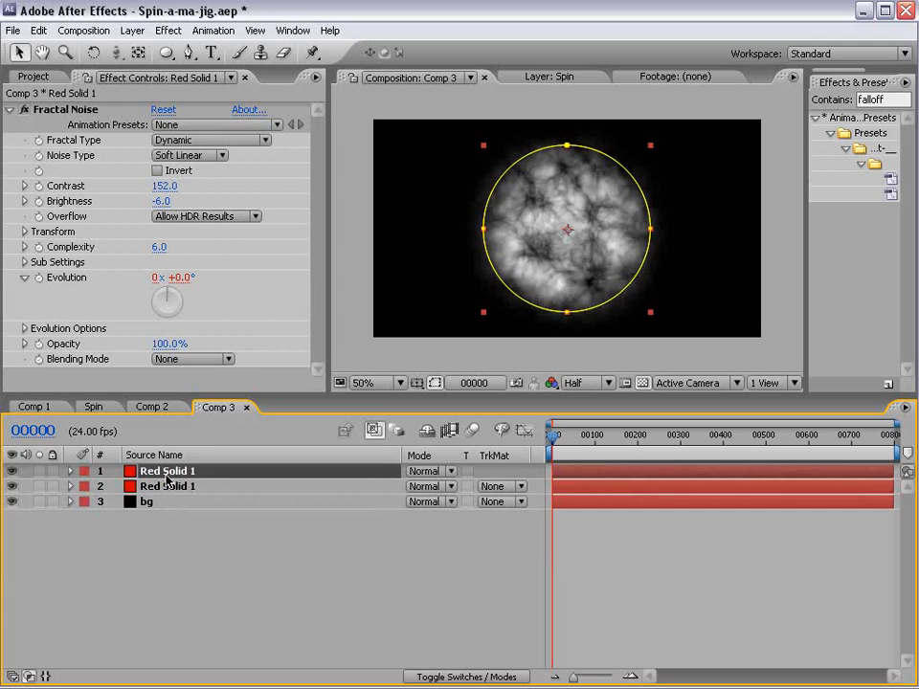
Reverse the upper red solid's Evolution by changing its expression to time*-250.
key(e)
key(e)
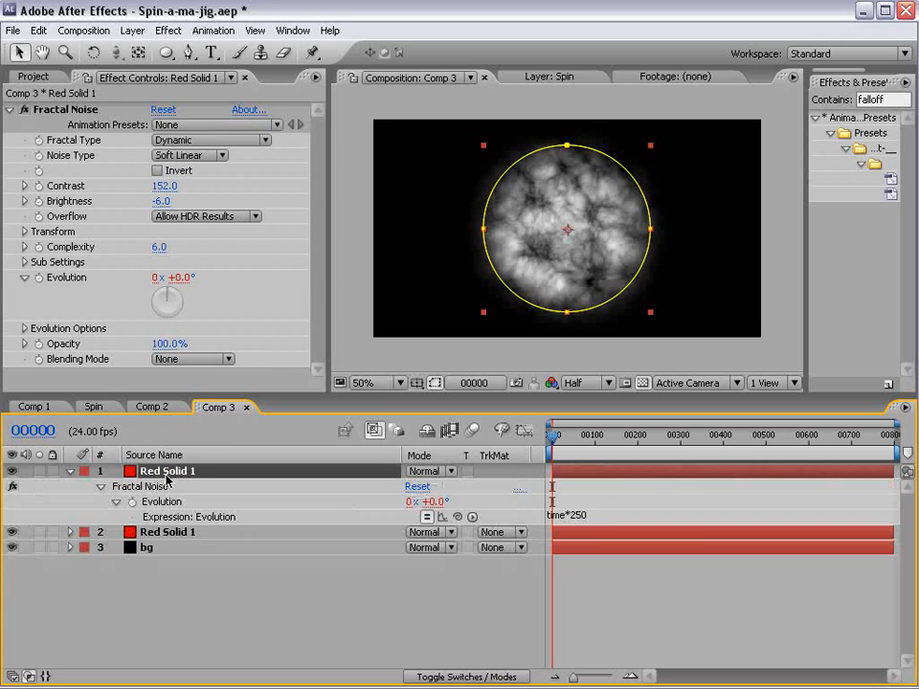
click(584, 517)
text(-)
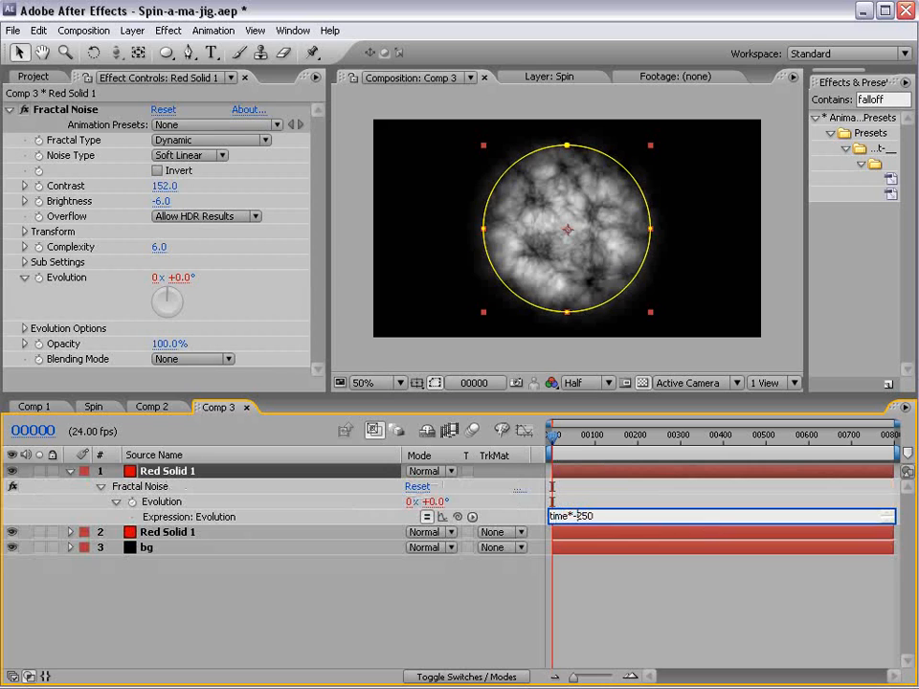
click(684, 581)
Move to frame 71, change the upper solid's Evolution expression to time*-250+500, and compare with the layer hidden and shown.
drag(568, 456, 582, 456)
click(604, 515)
text(+500)
key(KP_Enter)
click(13, 472)
click(12, 472)
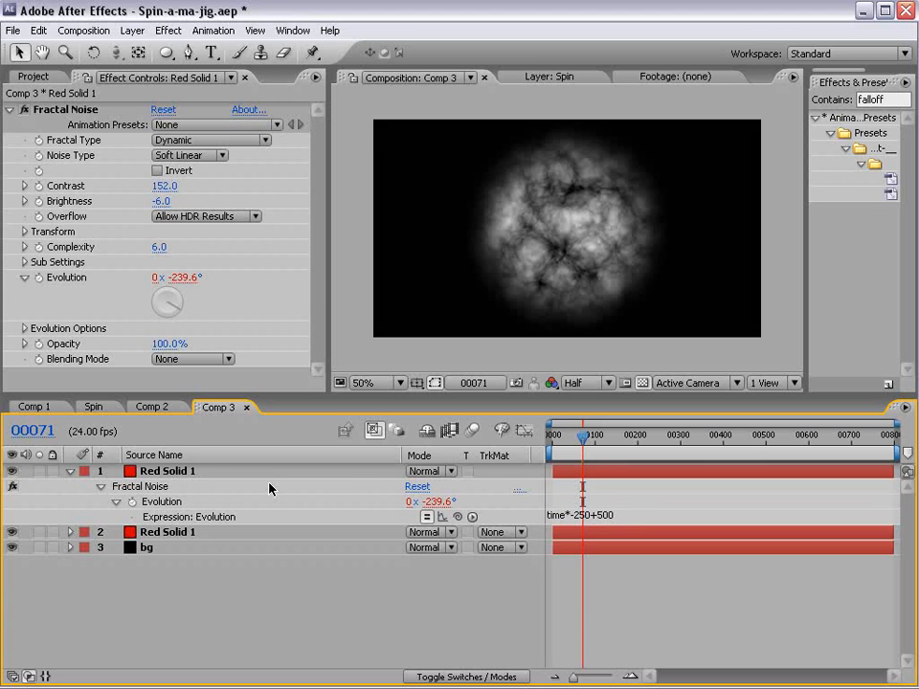
Set the upper red solid's layer mode to Screen and hide the lower red solid.
click(454, 472)
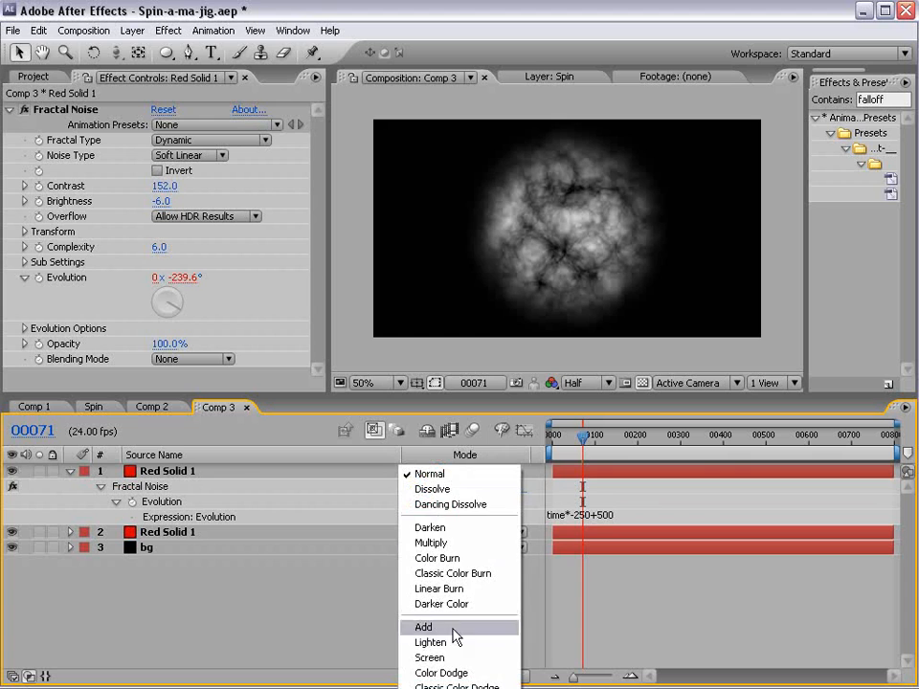
click(430, 658)
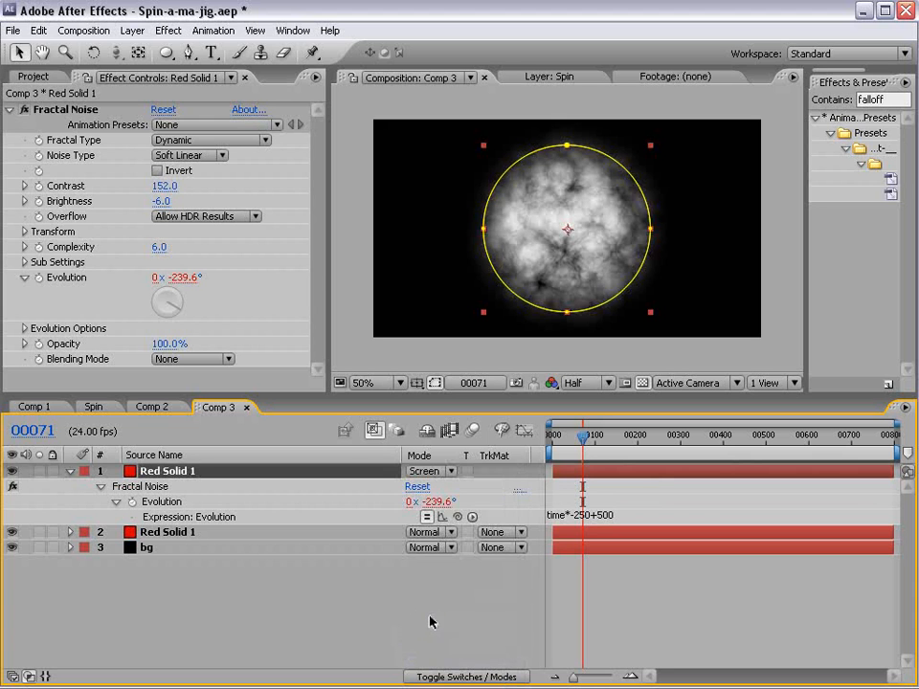
click(13, 533)
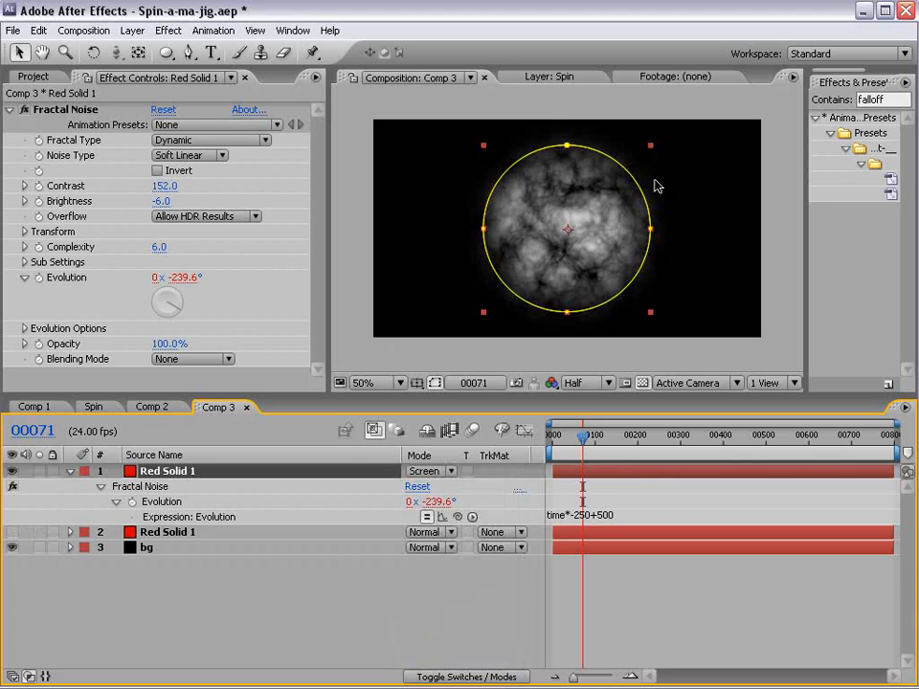
Invert the upper solid's Fractal Noise and set its contrast to 229, brightness to -41 and scale to 56.
click(170, 173)
key(period)
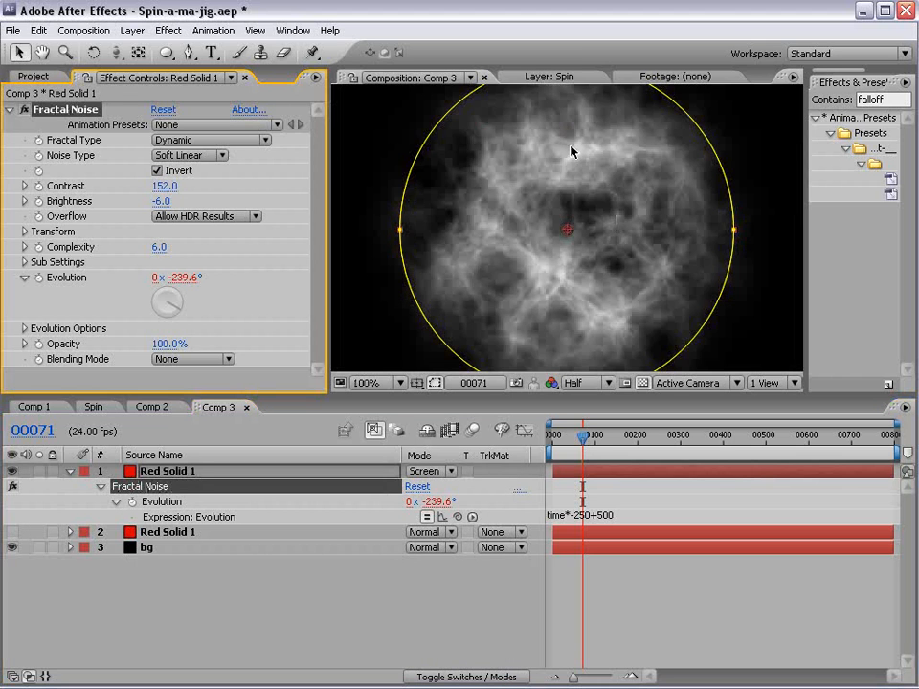
key(comma)
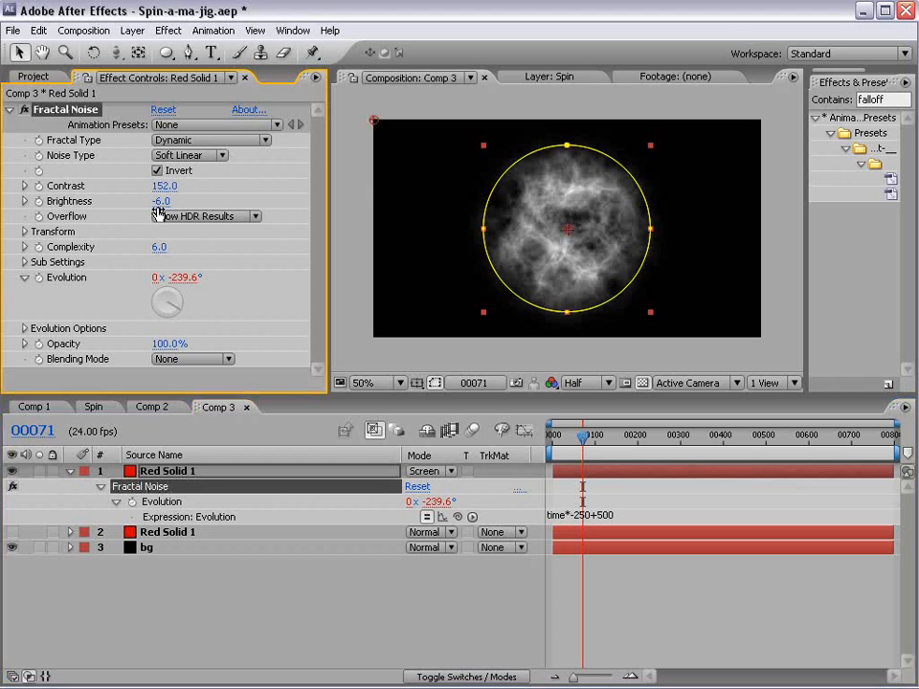
drag(161, 186, 220, 174)
drag(160, 203, 142, 213)
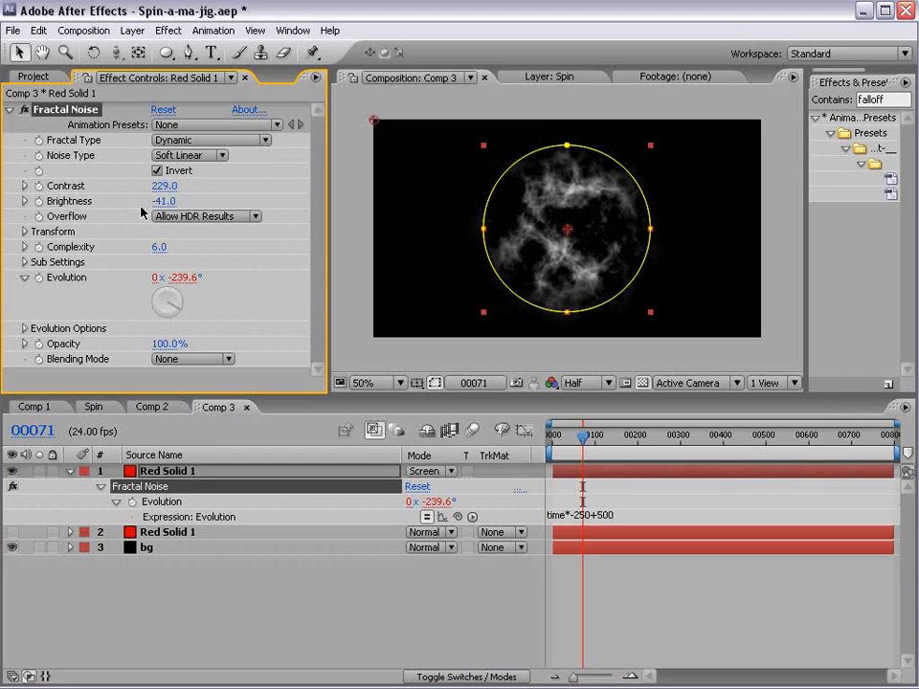
click(24, 233)
drag(163, 276, 131, 278)
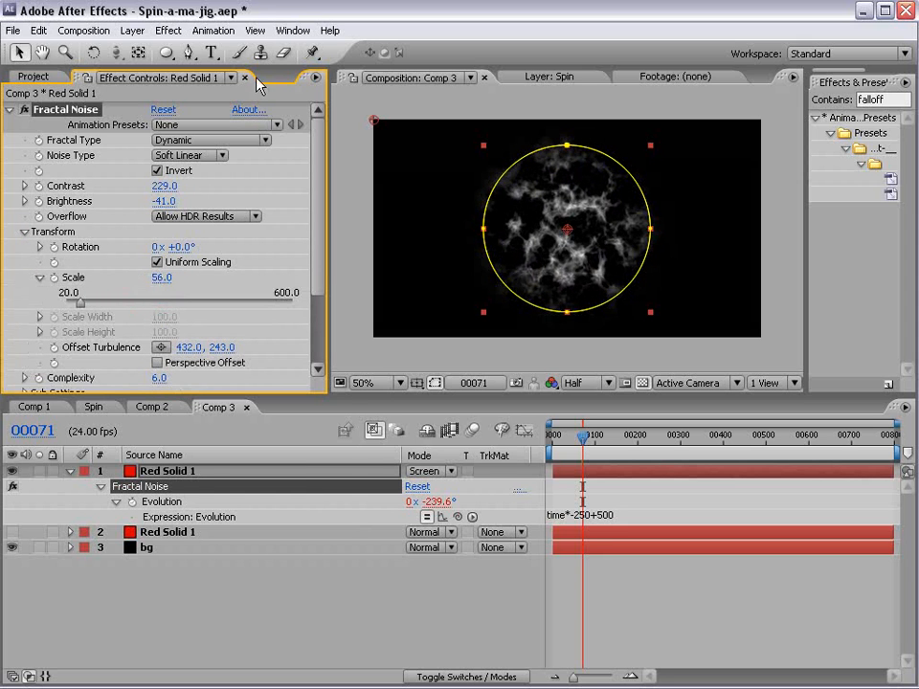
Apply a Tint effect to the upper red solid and map white to orange.
click(169, 31)
mouse_move(249, 179)
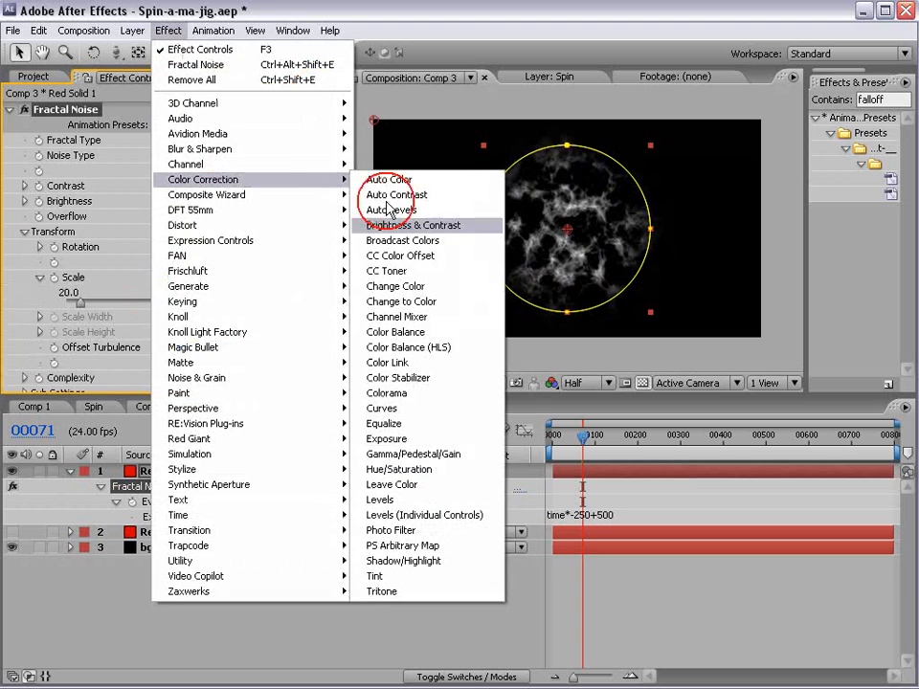
click(381, 575)
click(161, 368)
mouse_move(379, 537)
mouse_down()
mouse_move(460, 407)
mouse_move(452, 388)
mouse_up()
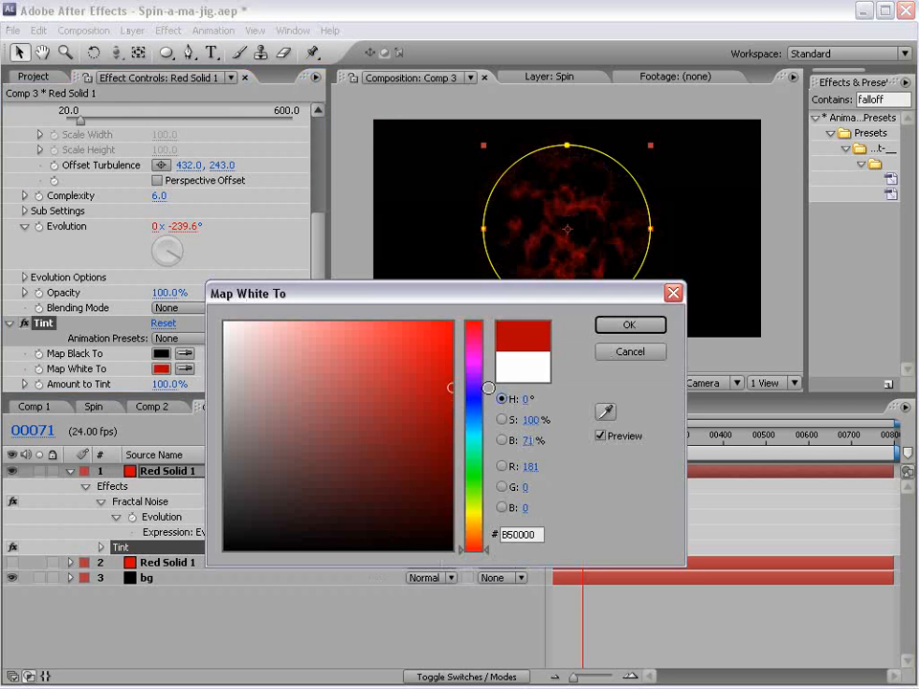
click(472, 537)
click(451, 367)
click(622, 329)
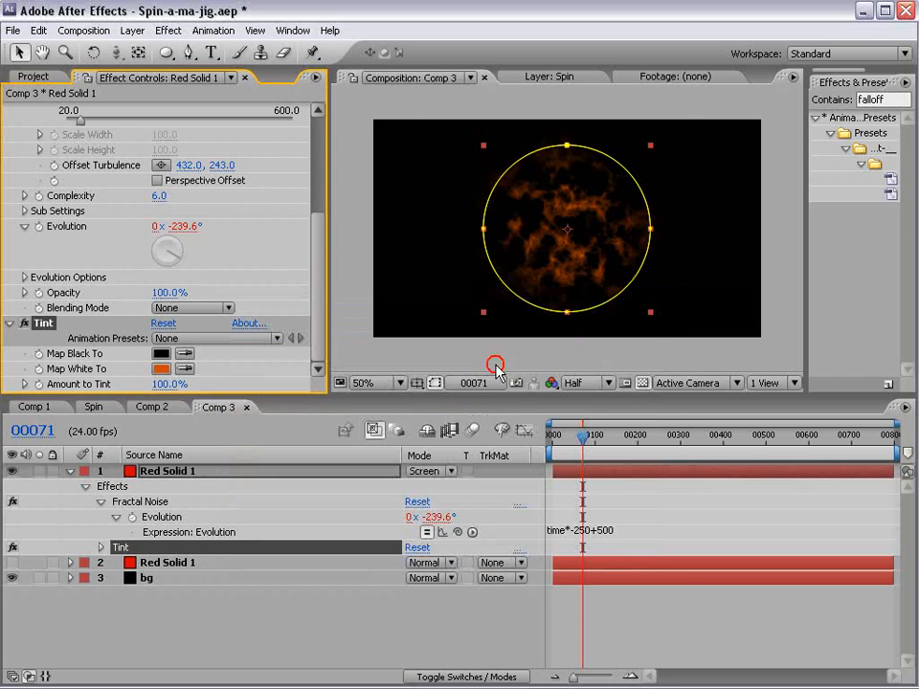
Show the lower red solid again and set its Fractal Noise brightness to -27 and contrast to 208.
click(12, 548)
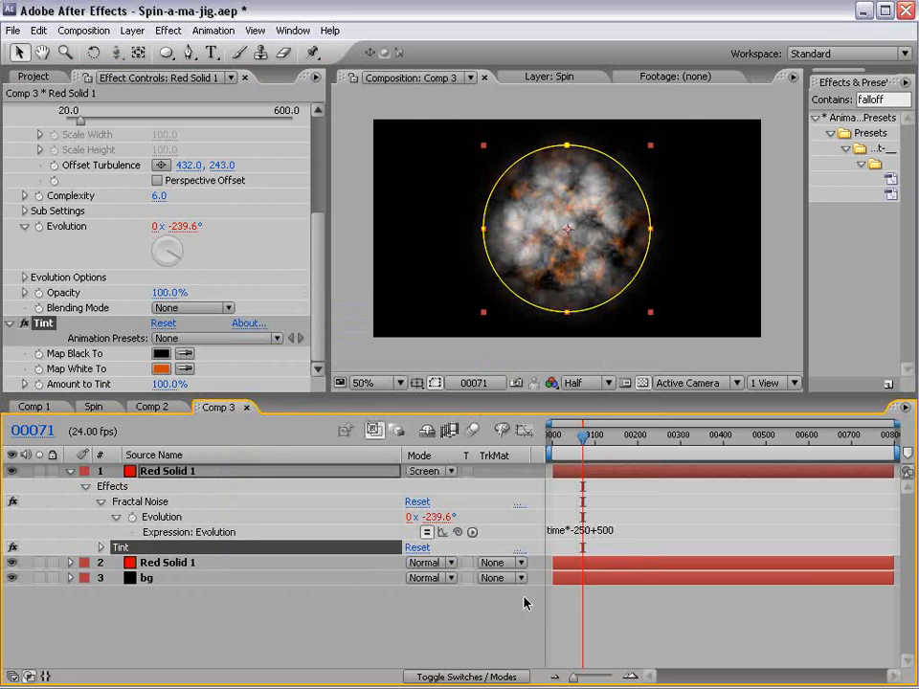
click(623, 535)
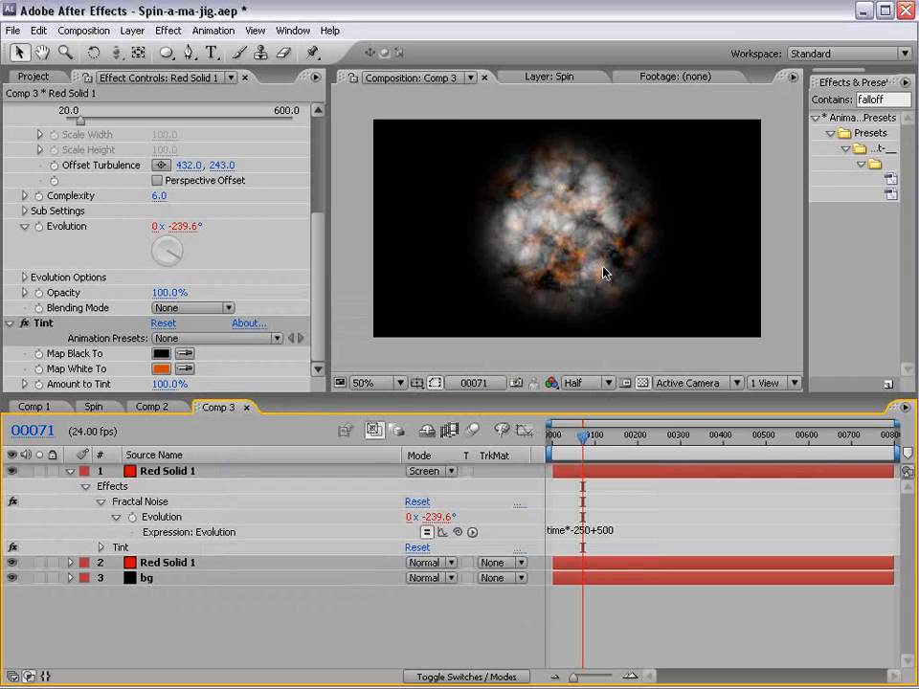
click(190, 565)
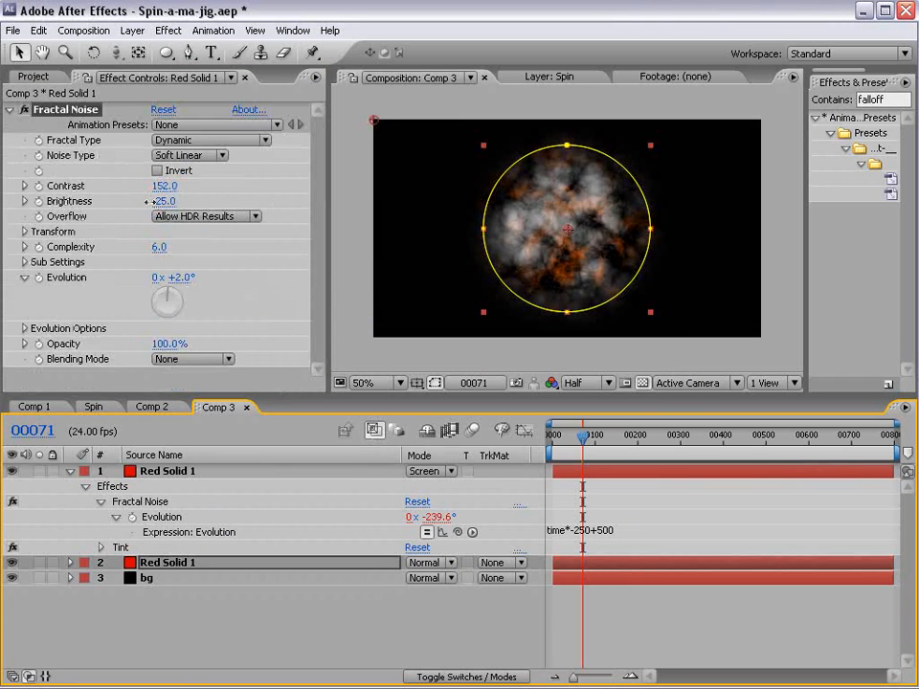
click(640, 599)
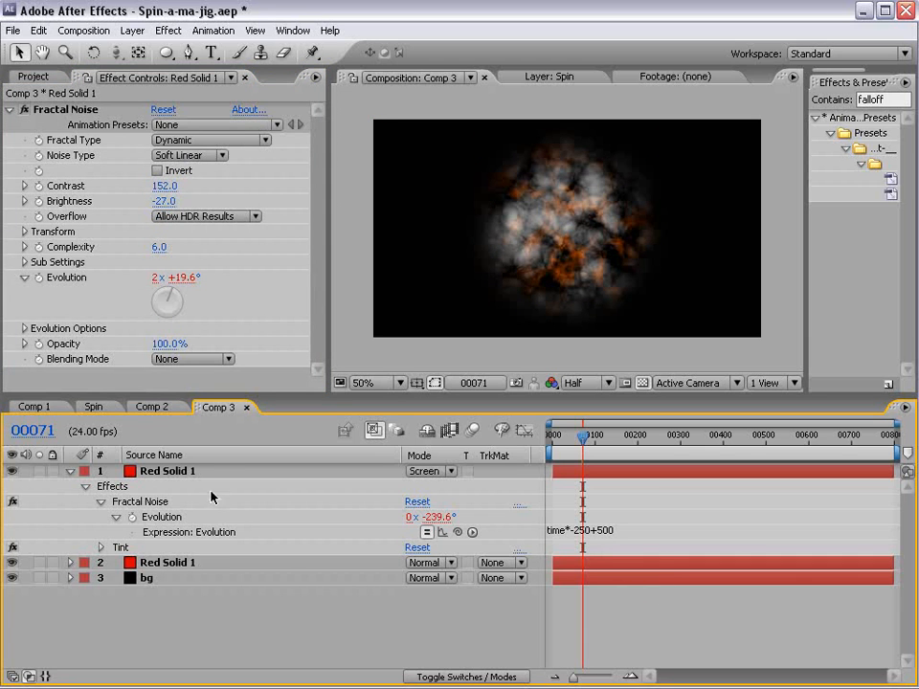
drag(166, 186, 199, 170)
click(644, 601)
scroll(630, 299, up, 1)
key(grave)
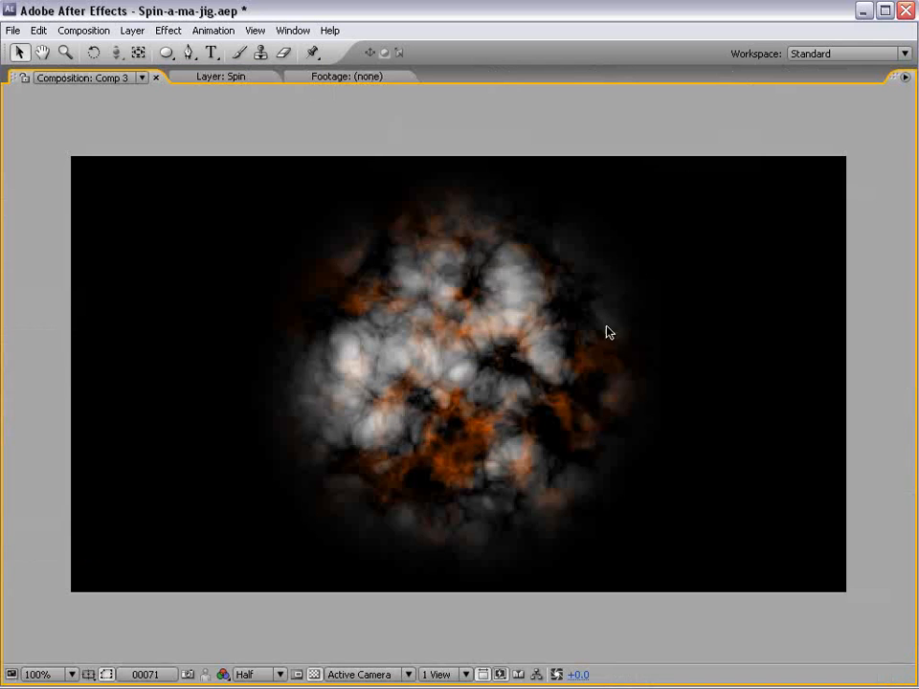
key(grave)
scroll(483, 340, down, 1)
click(643, 616)
Add an adjustment layer above the red solids and apply a Radial Blur effect to it.
click(132, 31)
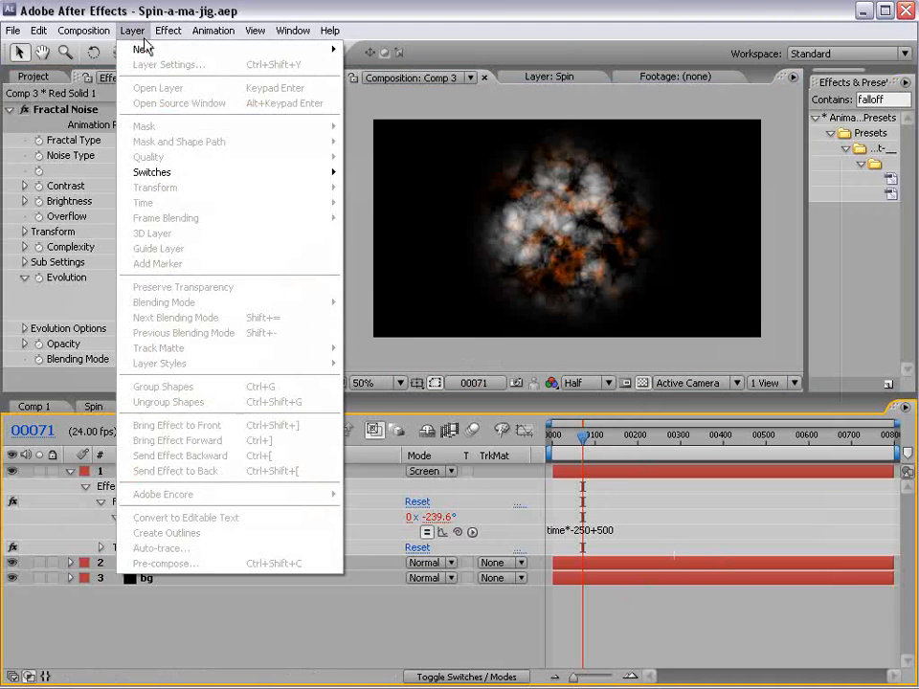
mouse_move(142, 49)
click(432, 140)
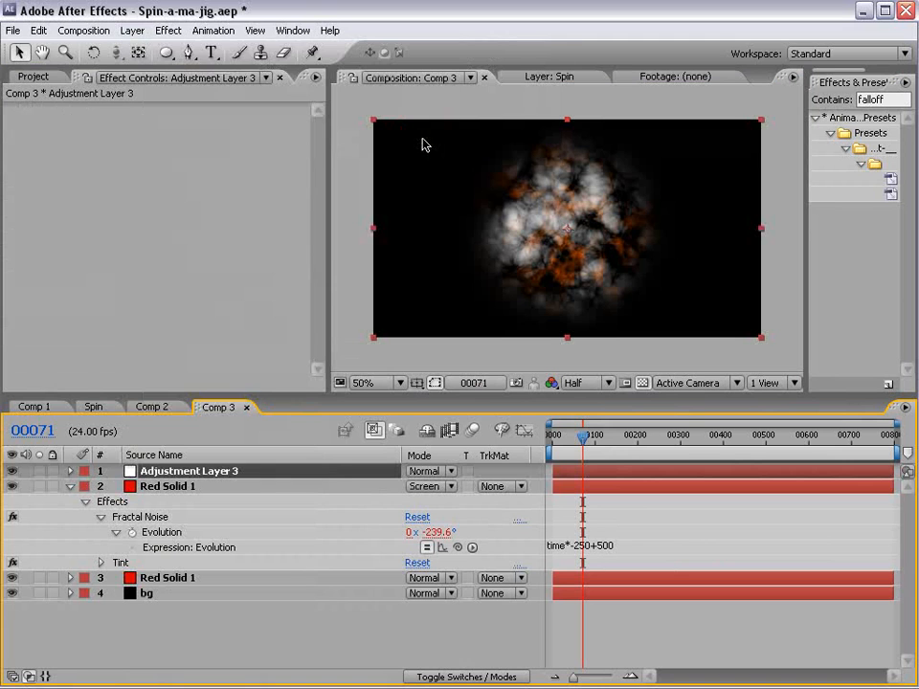
click(169, 31)
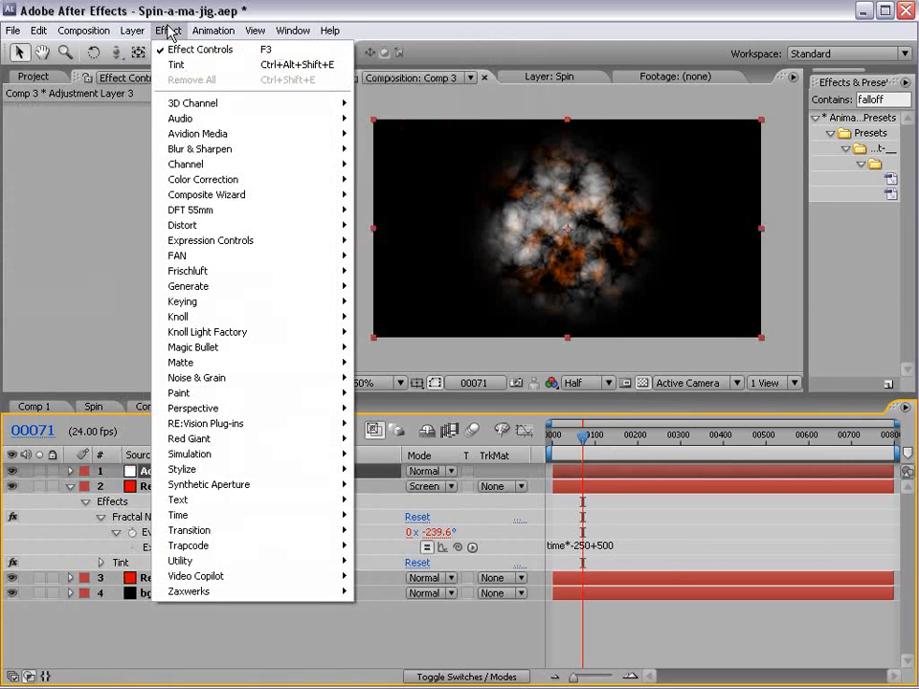
mouse_move(196, 153)
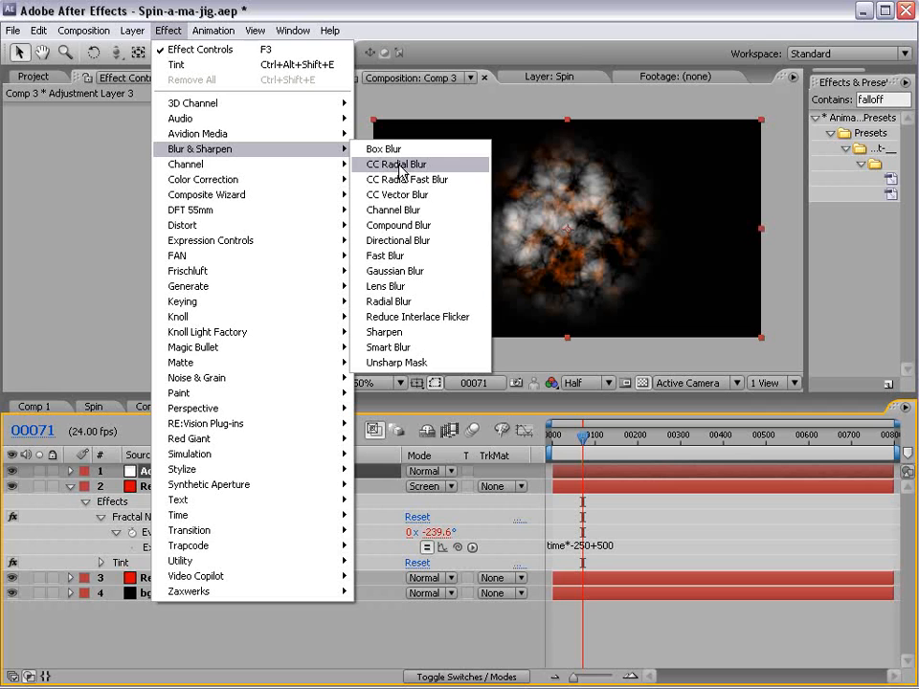
click(404, 303)
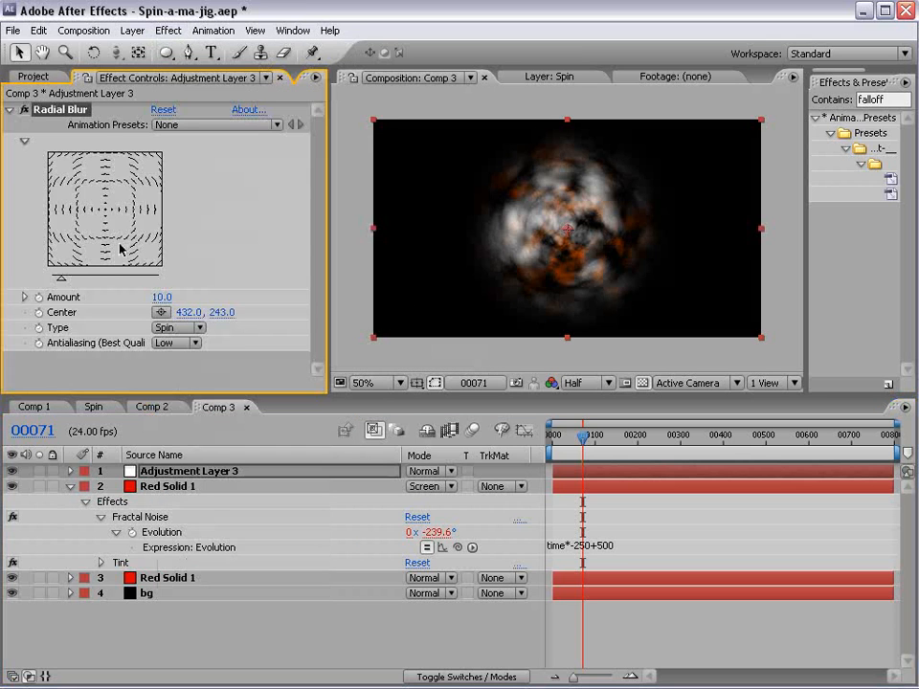
Set the adjustment layer's Radial Blur amount to 48 and its antialiasing to High.
drag(61, 278, 79, 277)
key(period)
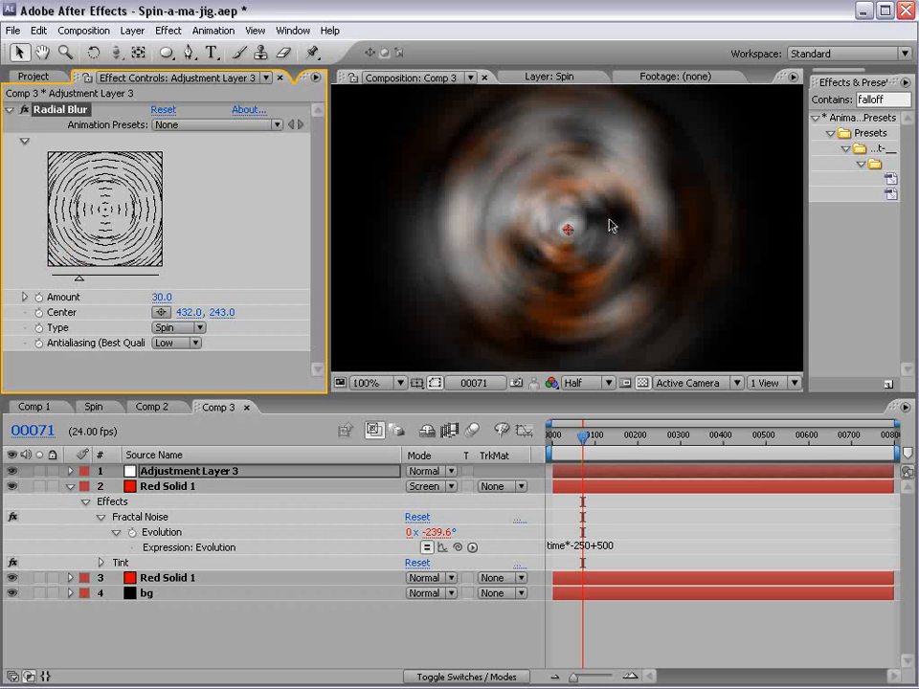
drag(75, 281, 64, 281)
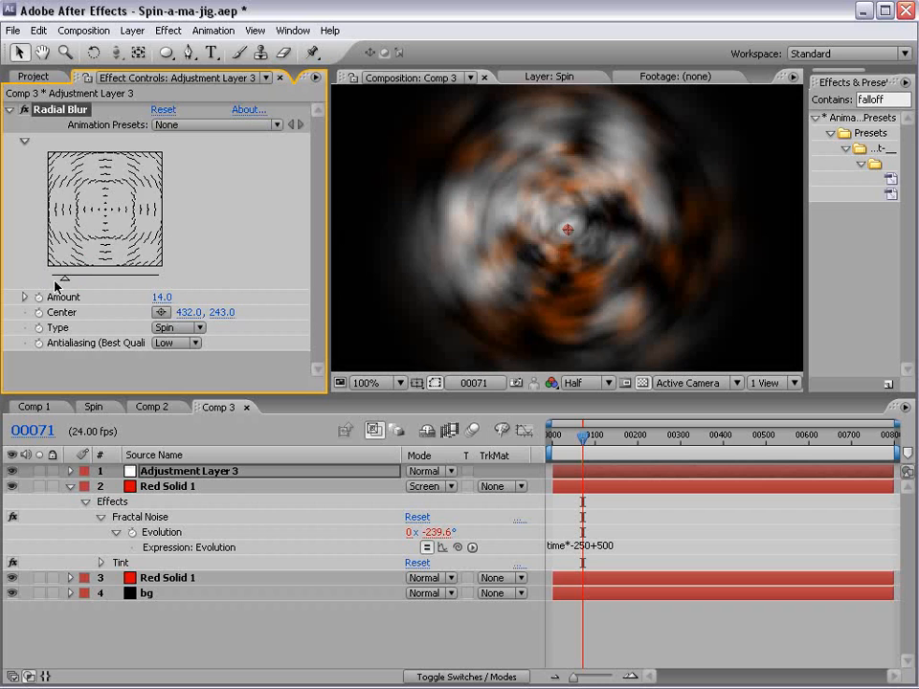
drag(75, 285, 95, 282)
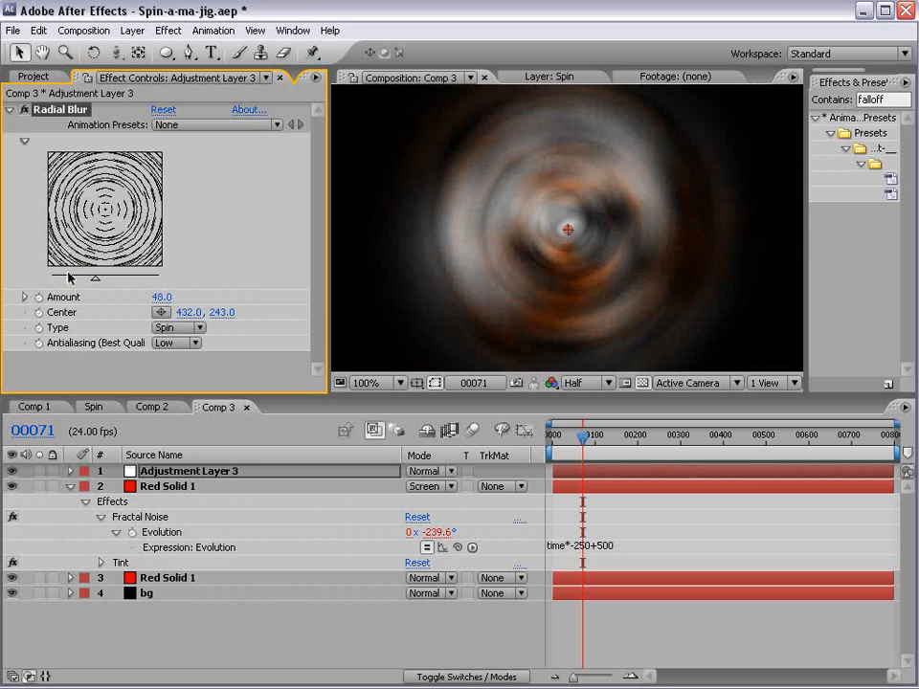
key(period)
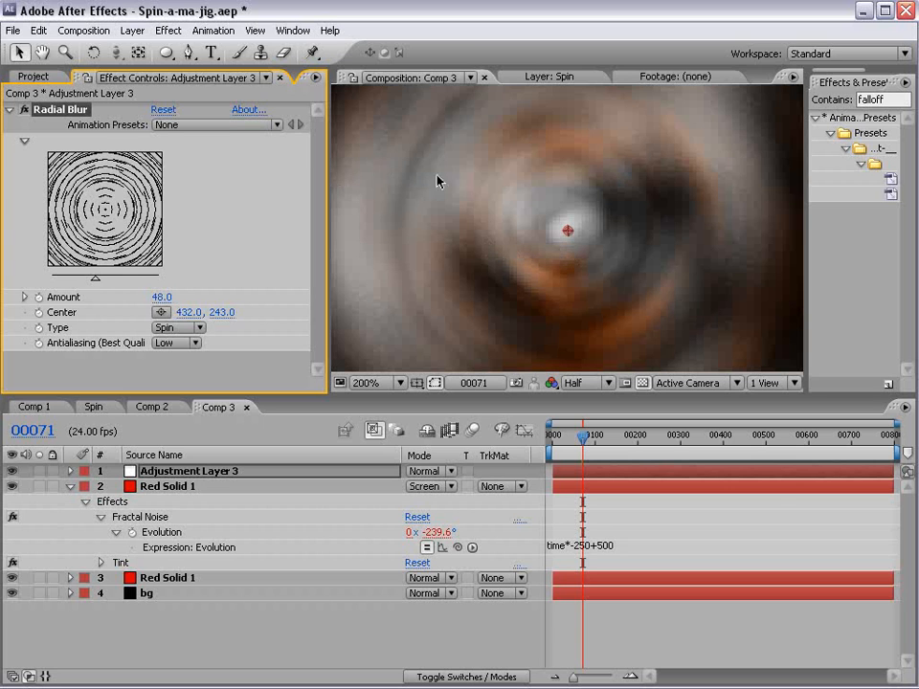
click(182, 342)
click(175, 361)
key(comma)
Turn off Radial Blur and apply CC Radial Blur with type Scratch, amount 30 and quality about 45, checking it at frame 153.
click(23, 111)
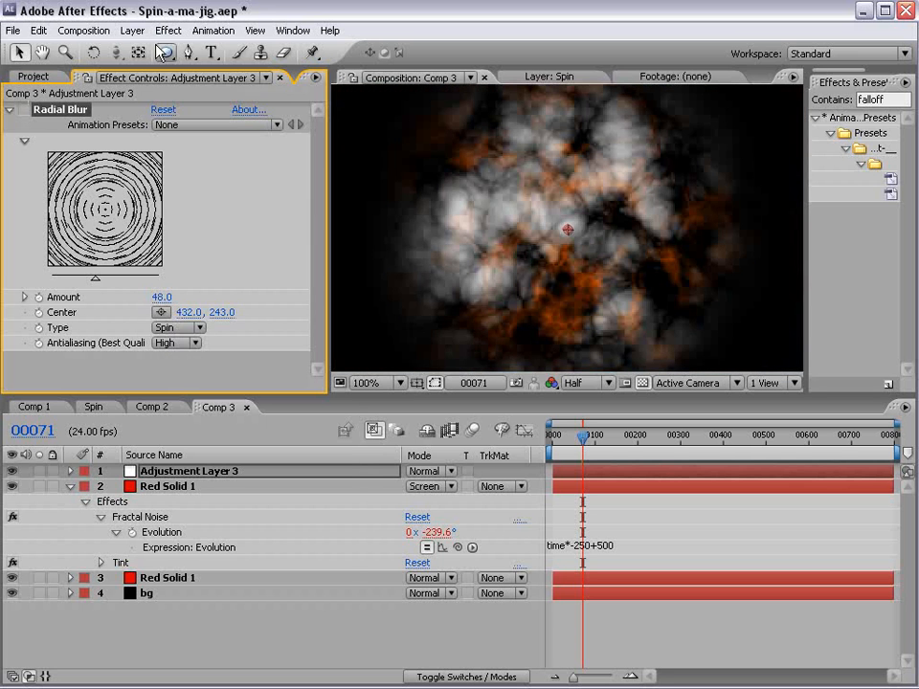
click(168, 30)
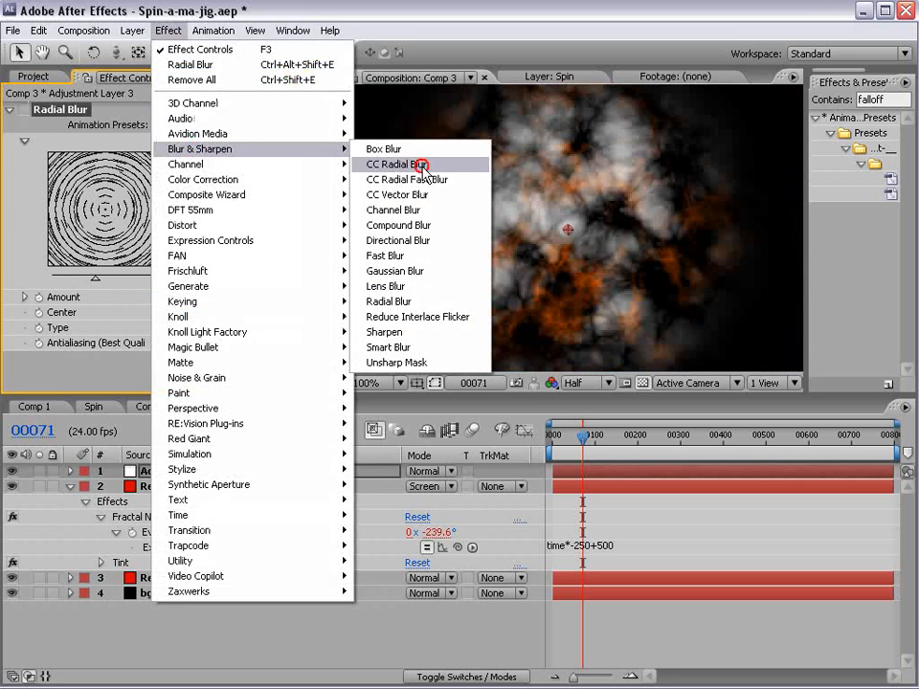
click(421, 165)
drag(157, 353, 174, 348)
click(194, 340)
click(194, 340)
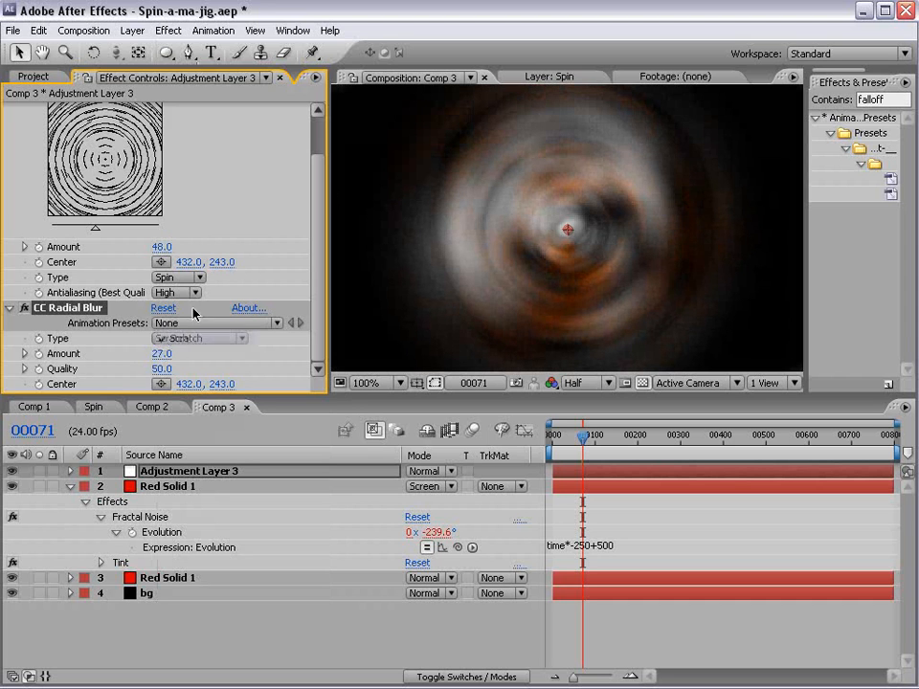
drag(163, 372, 141, 369)
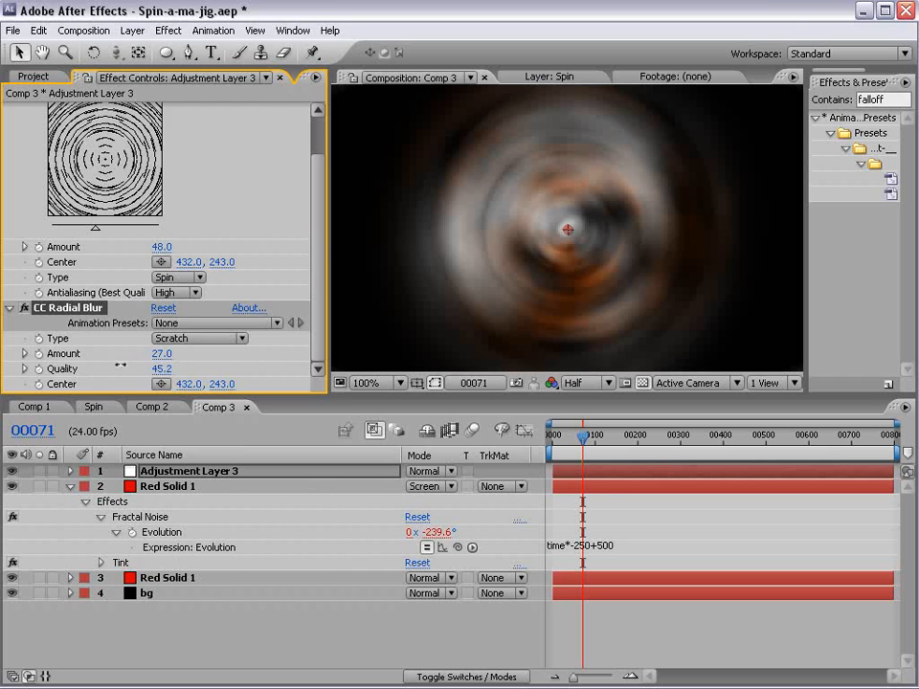
drag(555, 436, 617, 422)
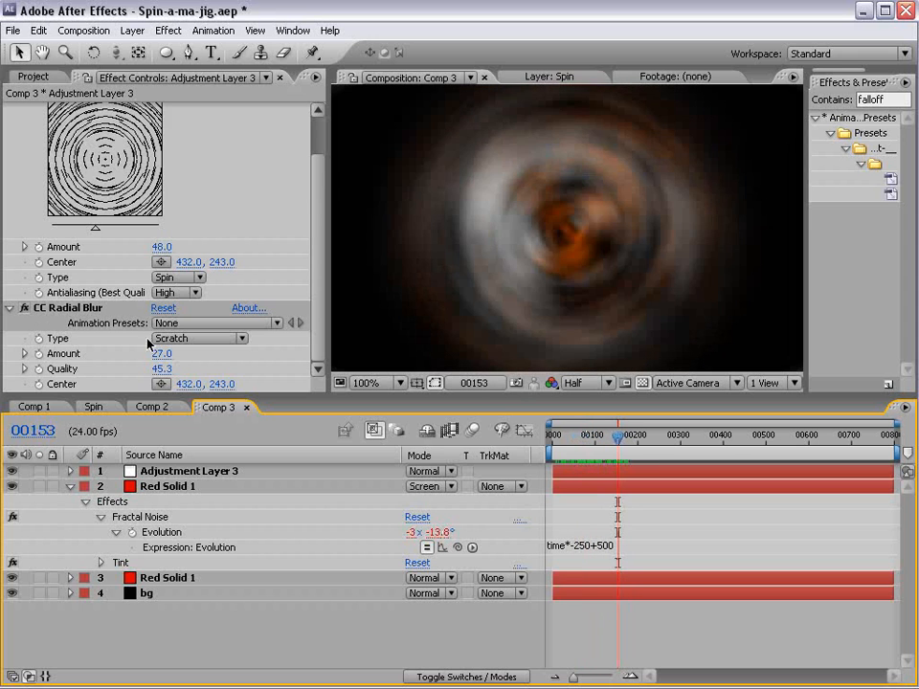
mouse_move(163, 353)
mouse_down()
mouse_move(170, 353)
mouse_move(163, 354)
mouse_up()
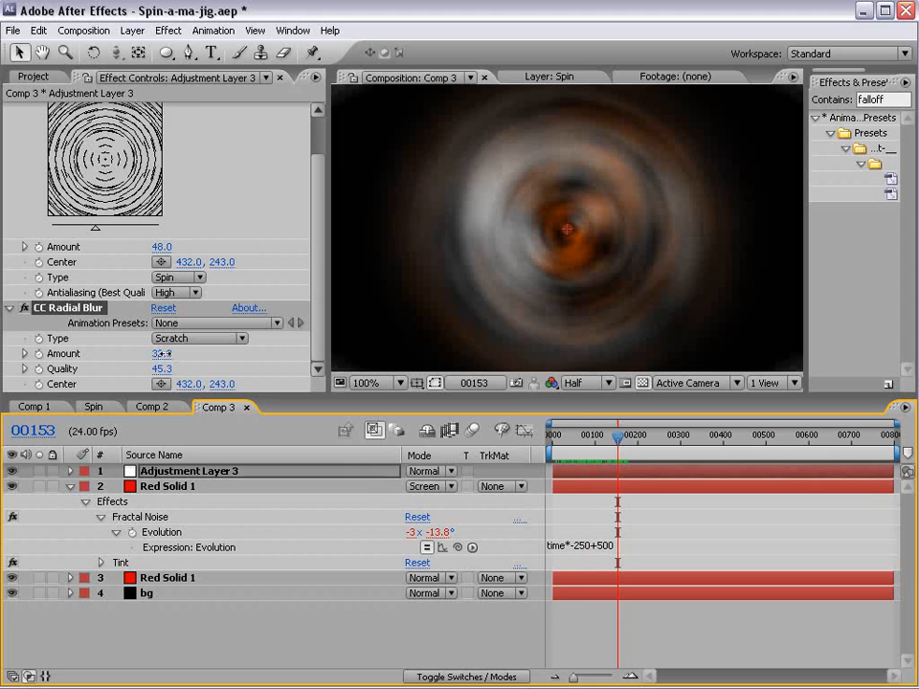
Apply Curves to the adjustment layer and shape the RGB curve into an S with darker shadows and brighter highlights.
click(168, 30)
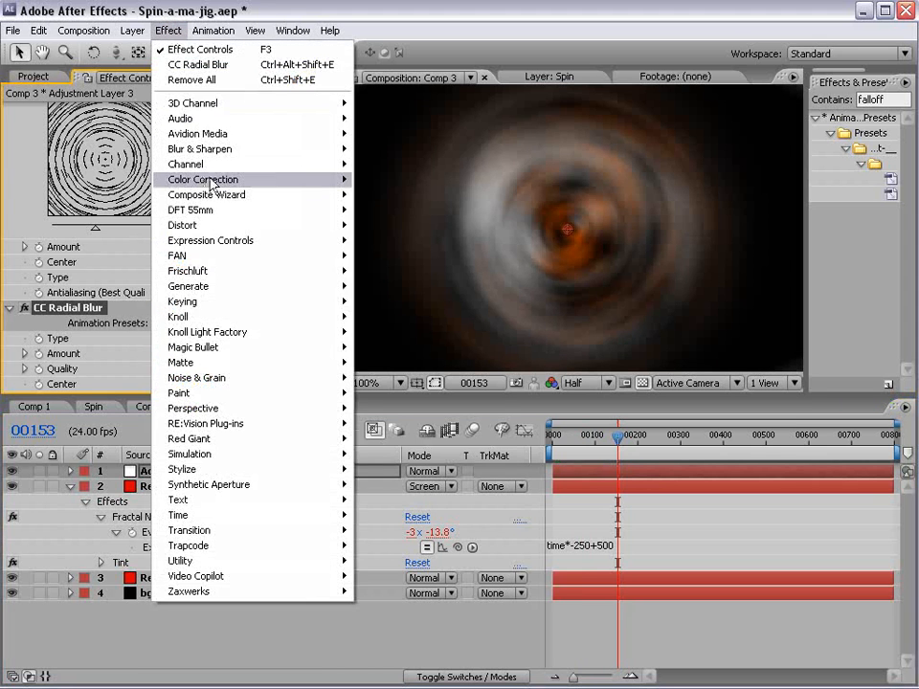
mouse_move(206, 179)
click(383, 408)
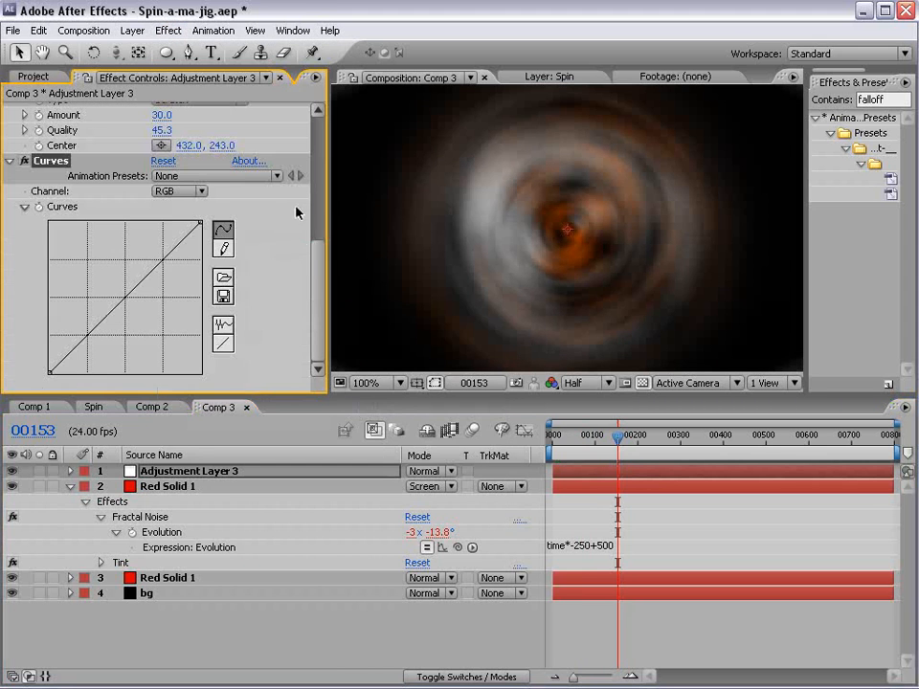
drag(137, 287, 92, 351)
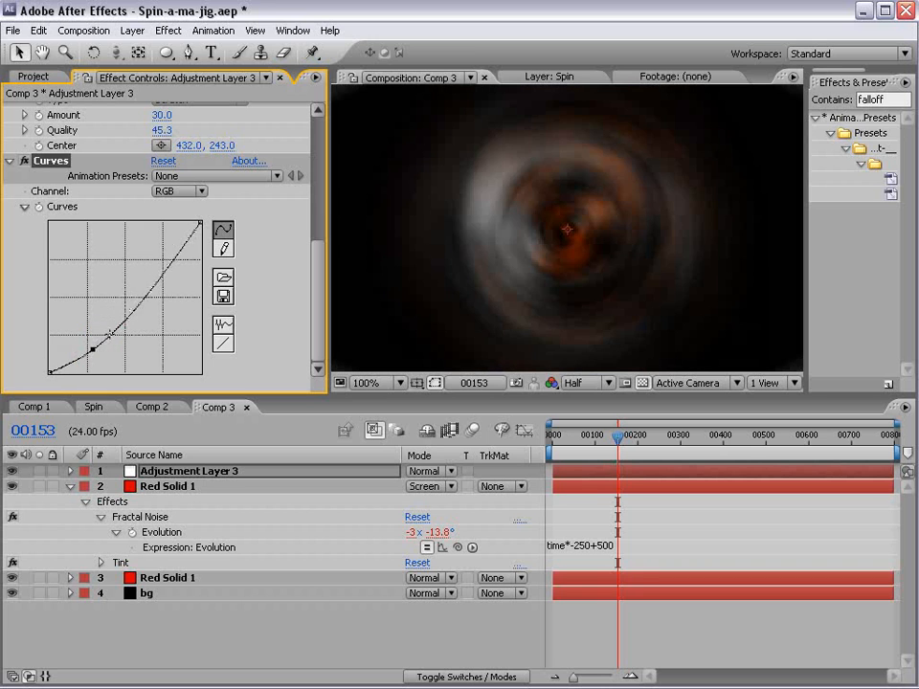
drag(143, 289, 137, 276)
drag(88, 350, 68, 365)
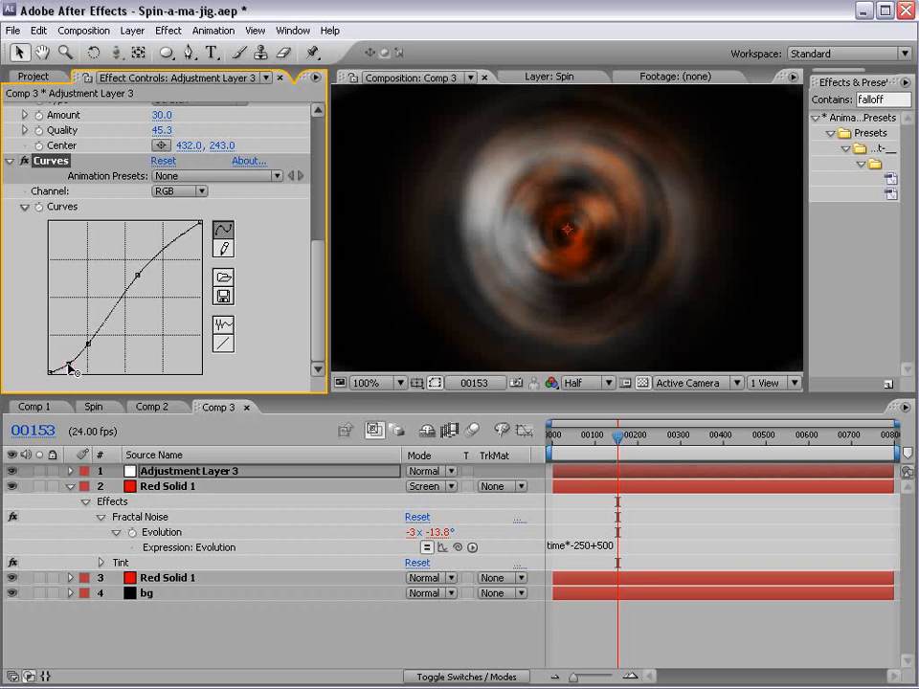
click(69, 365)
drag(108, 319, 111, 317)
Set the lower red solid's Fractal Noise scale to 83.
click(178, 577)
click(25, 232)
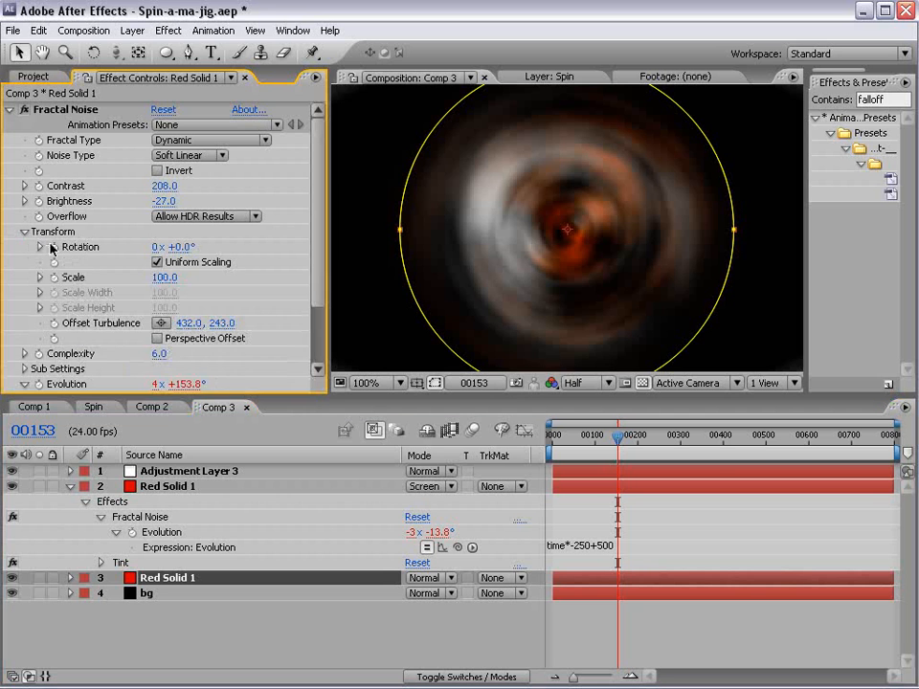
mouse_move(164, 278)
mouse_down()
mouse_move(126, 279)
mouse_move(187, 279)
mouse_move(146, 279)
mouse_up()
Move to frame 160, end the work area there and preview the spinning animation.
mouse_move(616, 439)
mouse_down()
mouse_move(565, 447)
mouse_move(620, 441)
mouse_up()
click(627, 632)
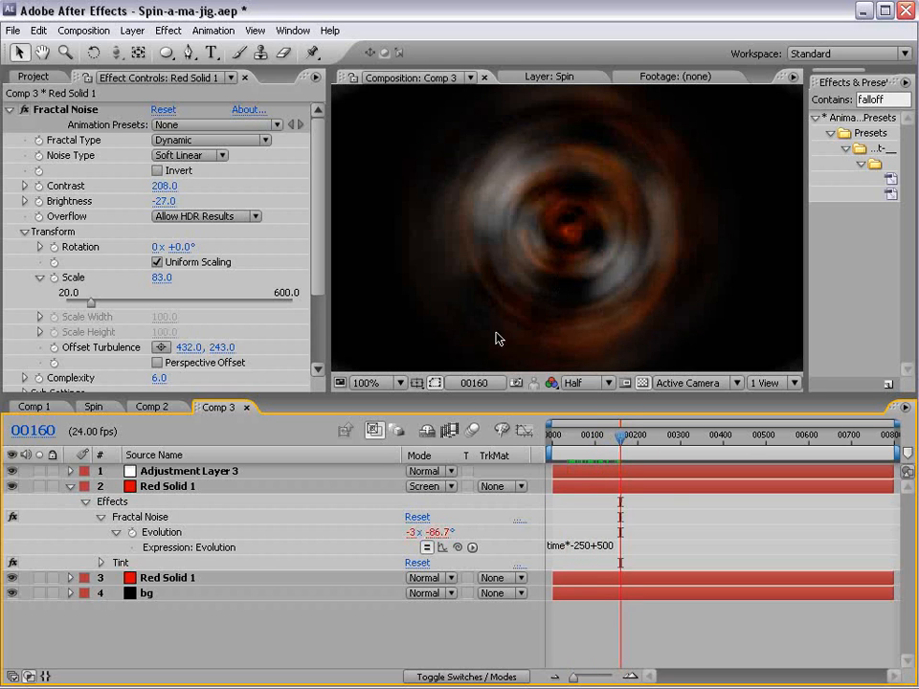
key(KP_0)
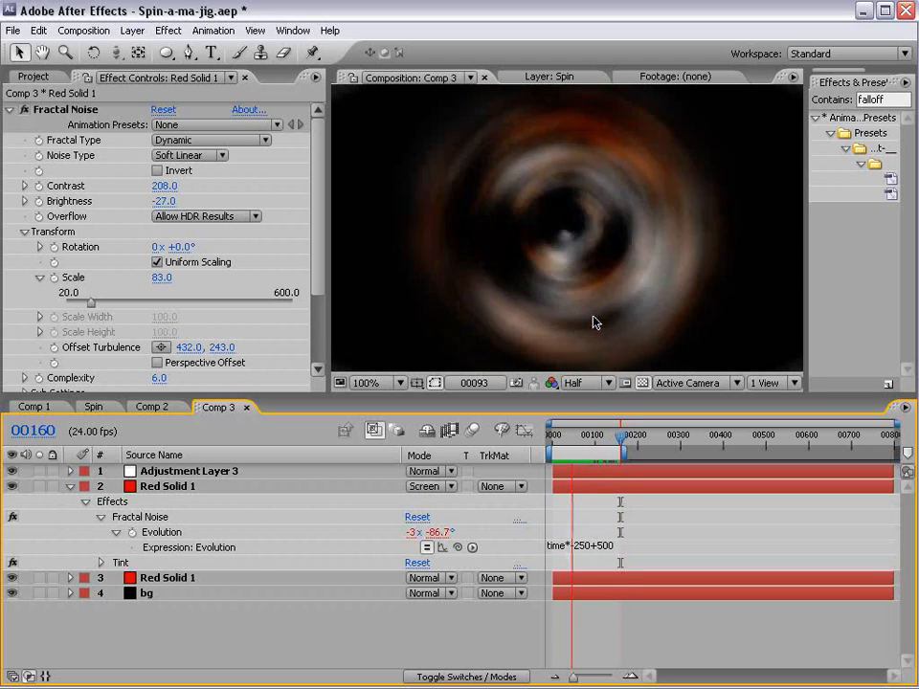
key(space)
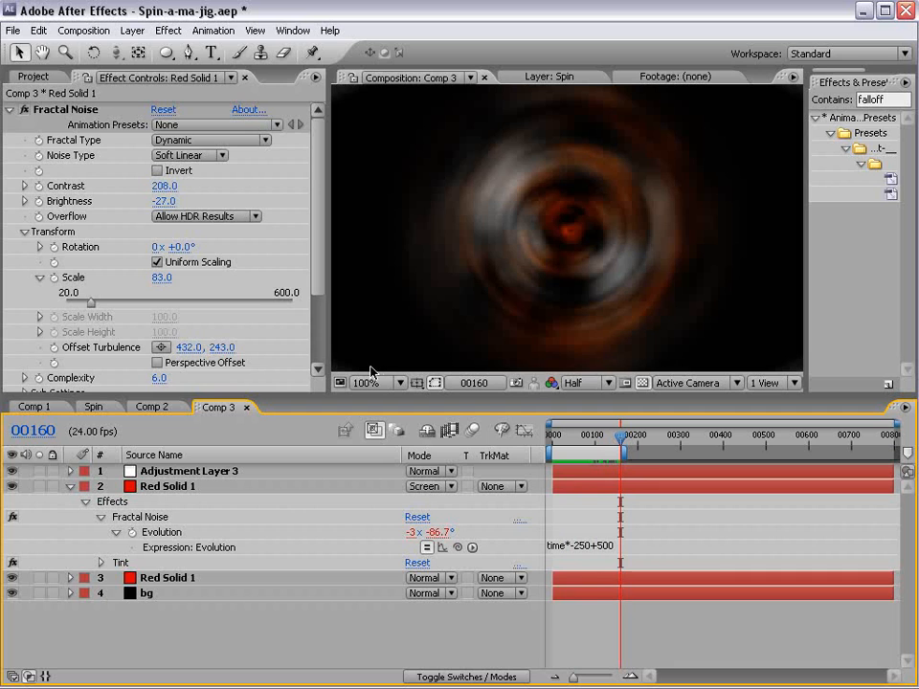
Rename the Comp 3 composition to Spin Thing ORB in the project.
click(33, 77)
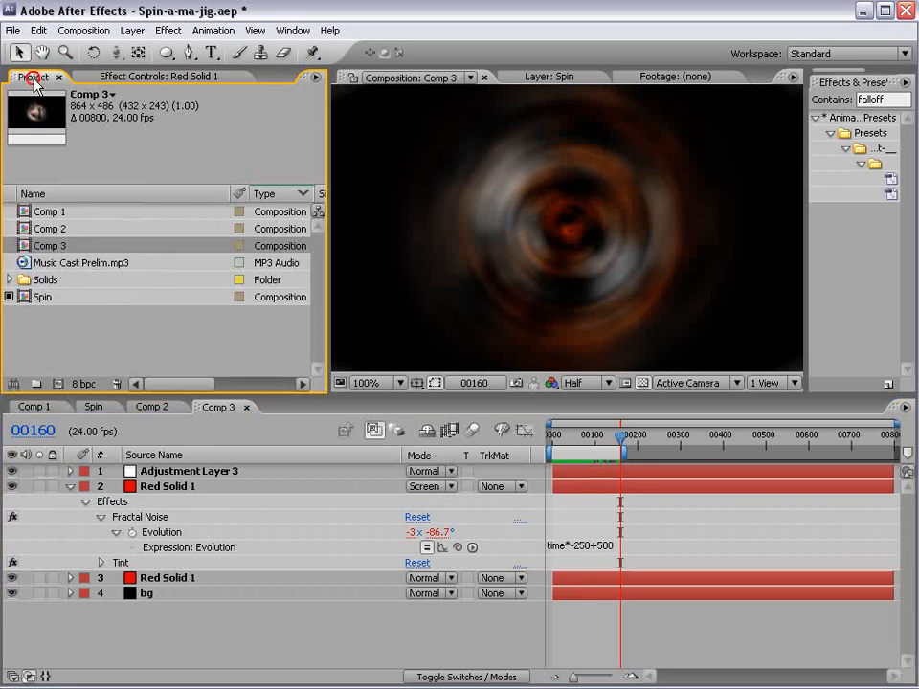
key(Return)
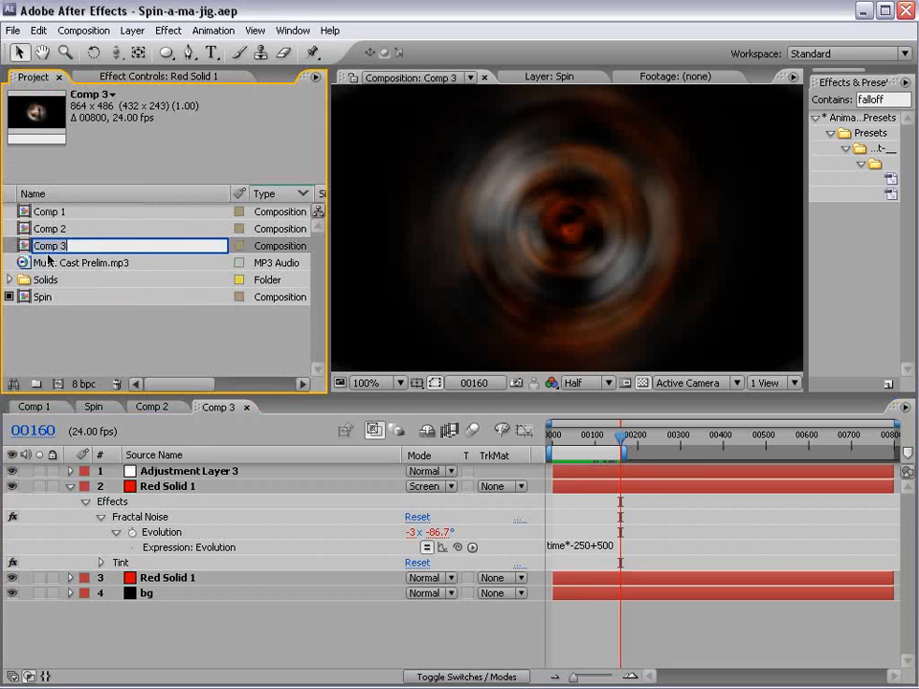
text(Spin Thing ORB)
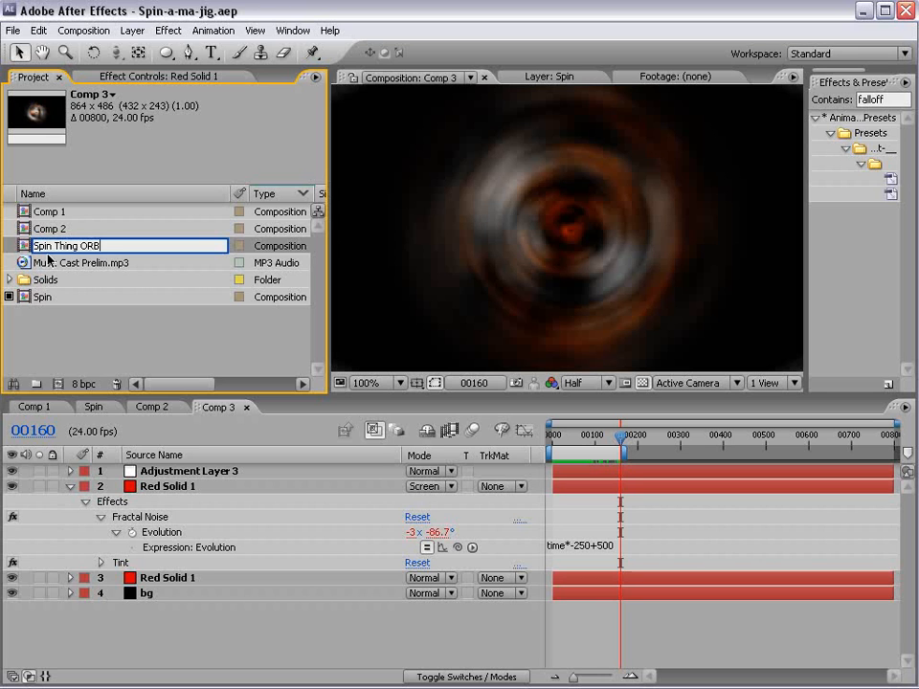
click(96, 353)
Create a new composition from Spin Thing ORB, place a black solid beneath it and select the Spin Thing ORB layer.
drag(82, 297, 58, 387)
key(comma)
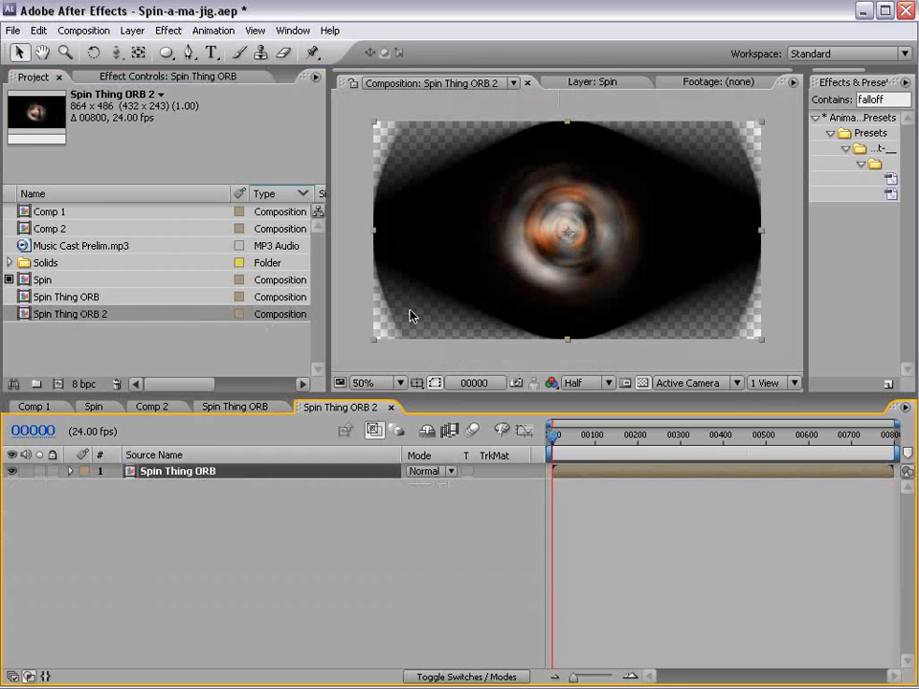
click(132, 30)
mouse_move(141, 49)
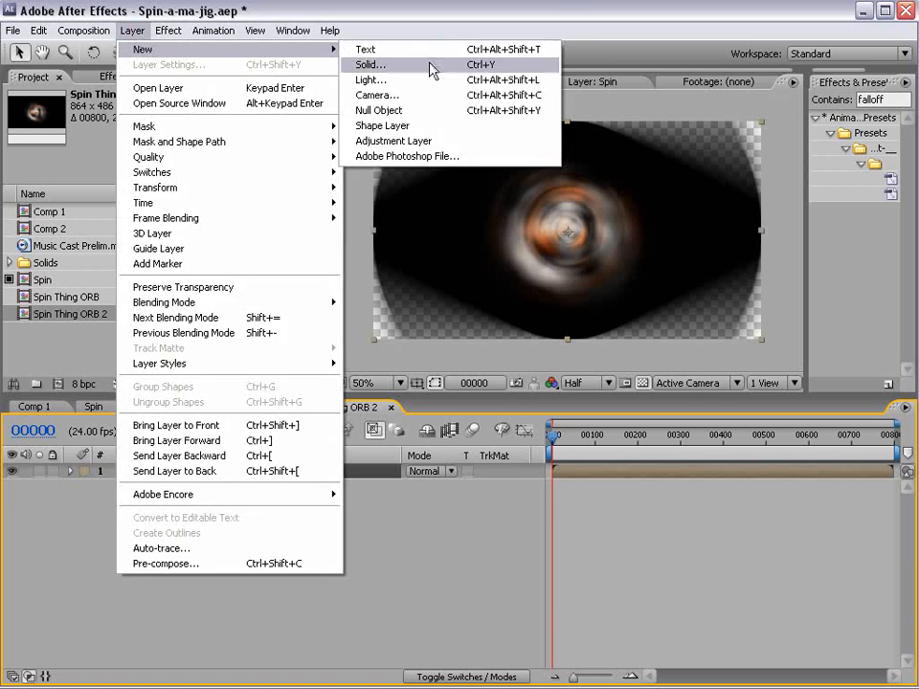
key(Return)
click(557, 590)
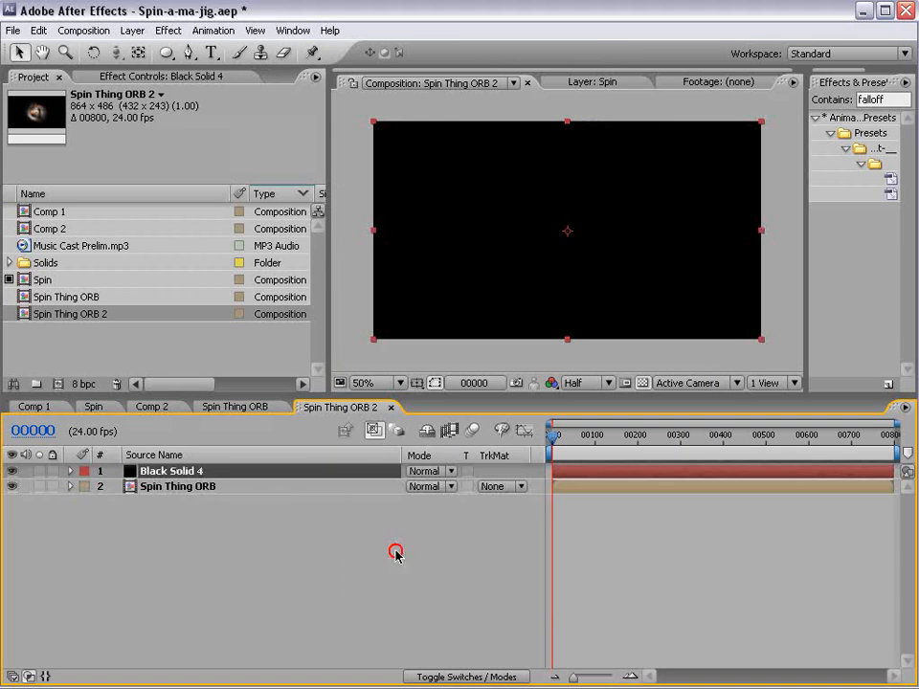
key(ctrl+bracketleft)
click(180, 472)
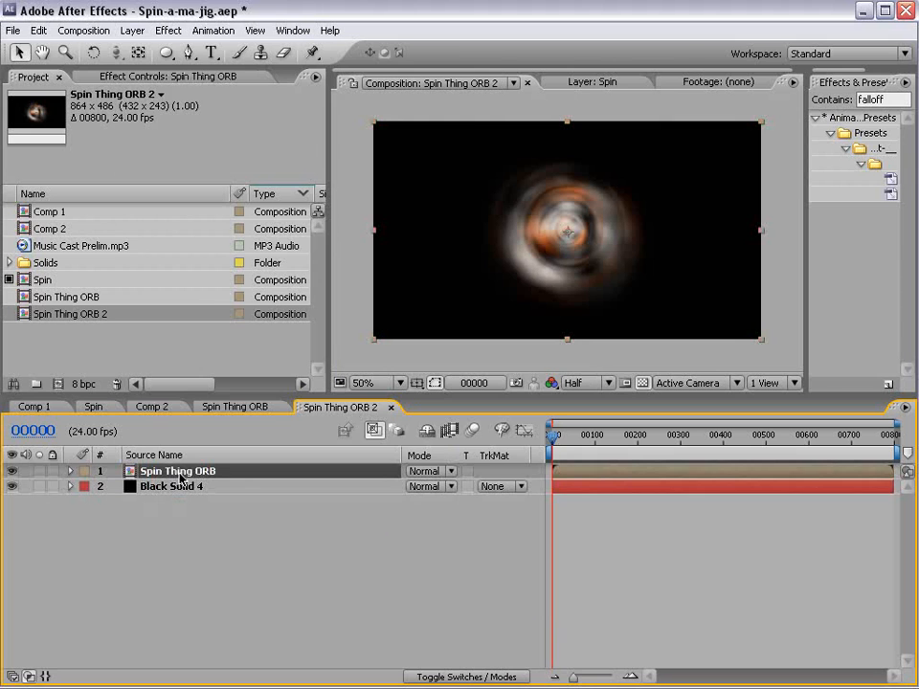
Turn the Spin Thing ORB layer into a 3D layer.
click(432, 473)
click(440, 659)
key(F4)
click(506, 471)
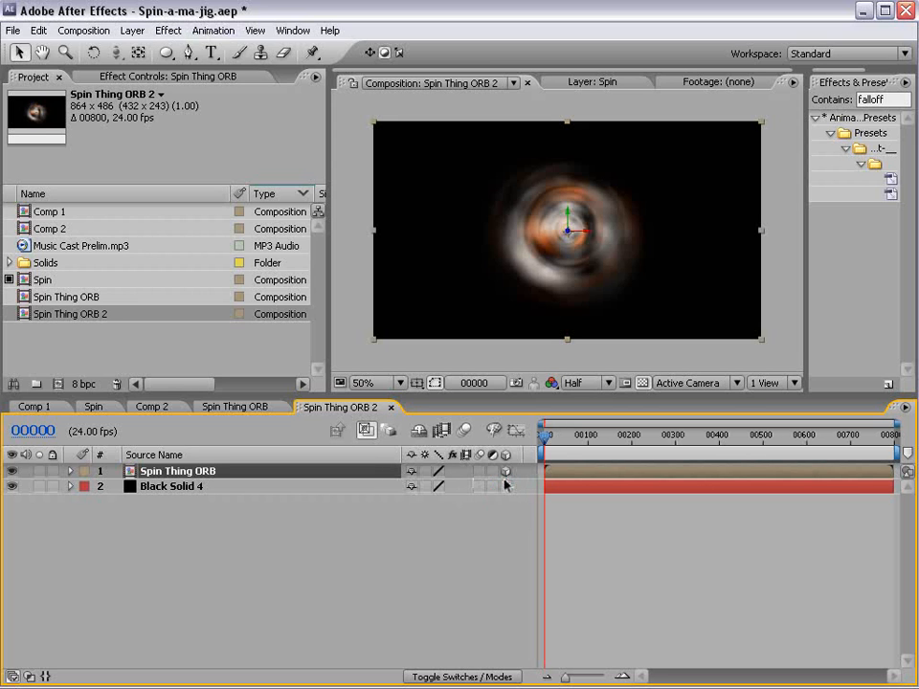
Add the title text VIDEO COPILOT over the centre of the orb and make it a 3D layer.
click(212, 53)
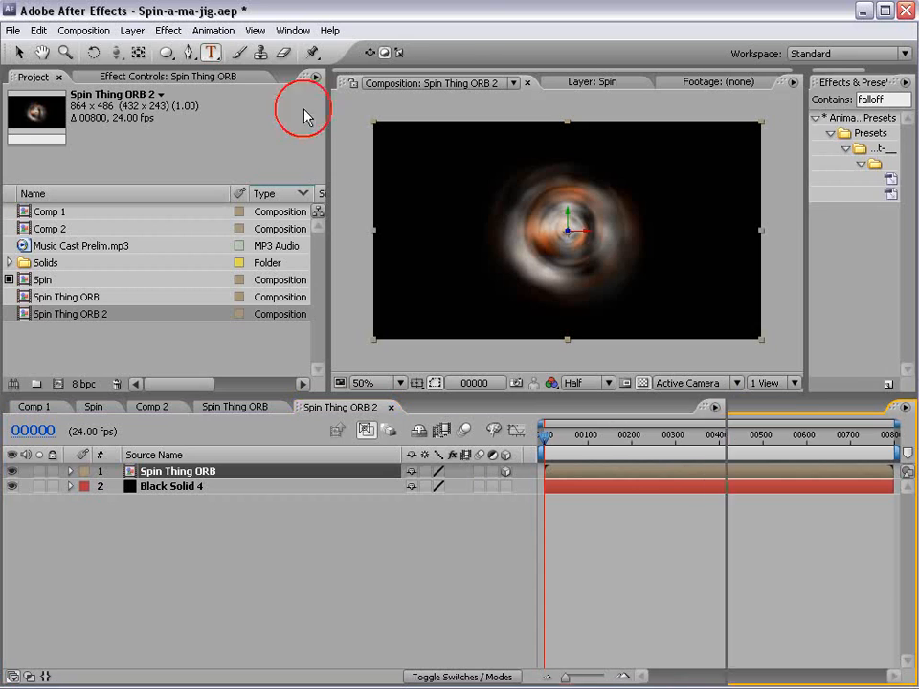
click(481, 234)
text(VIDEO COPILOT)
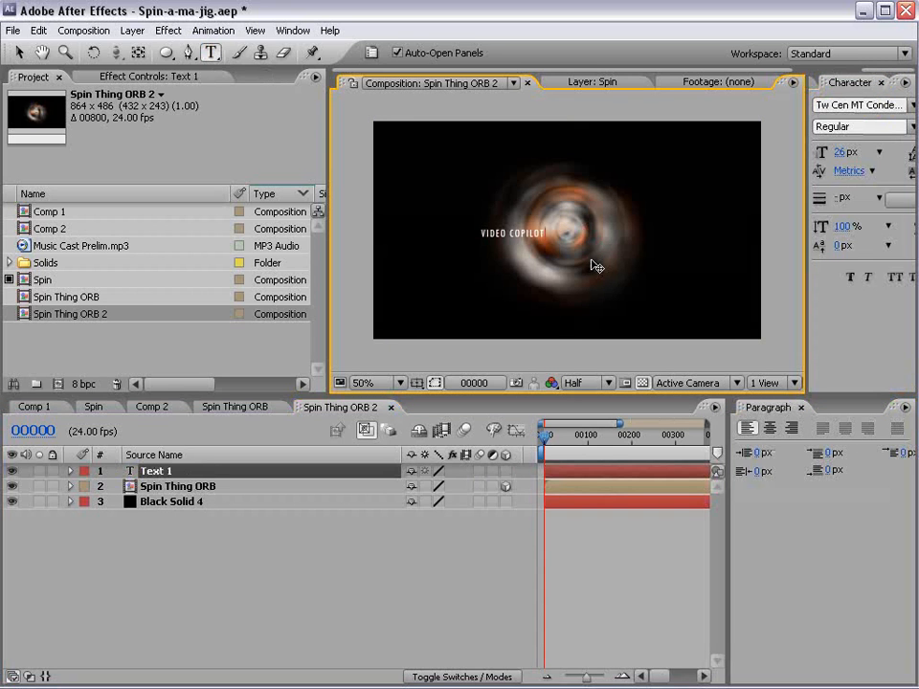
click(19, 53)
drag(557, 230, 594, 245)
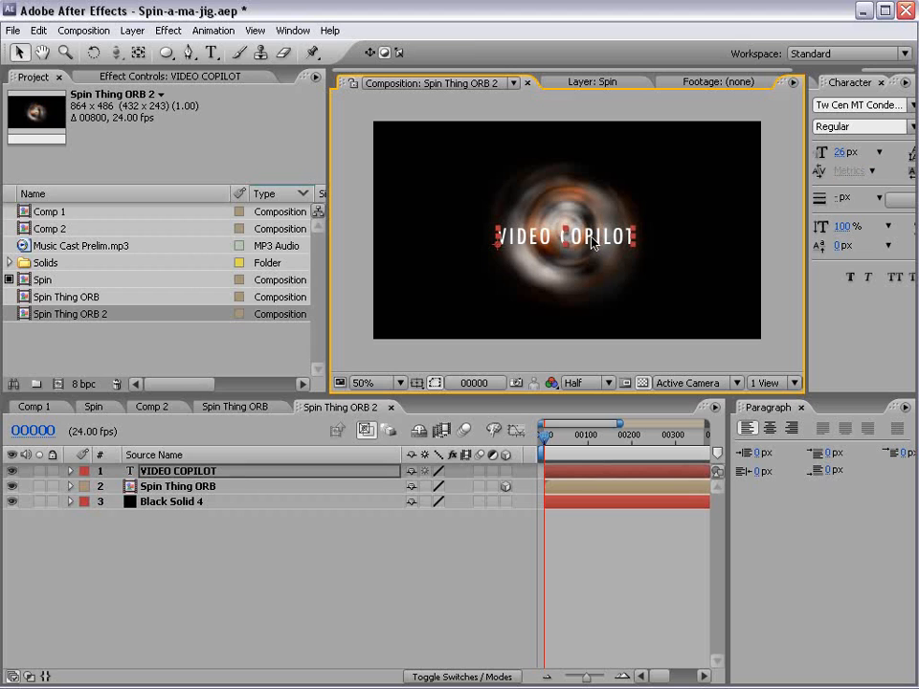
click(506, 471)
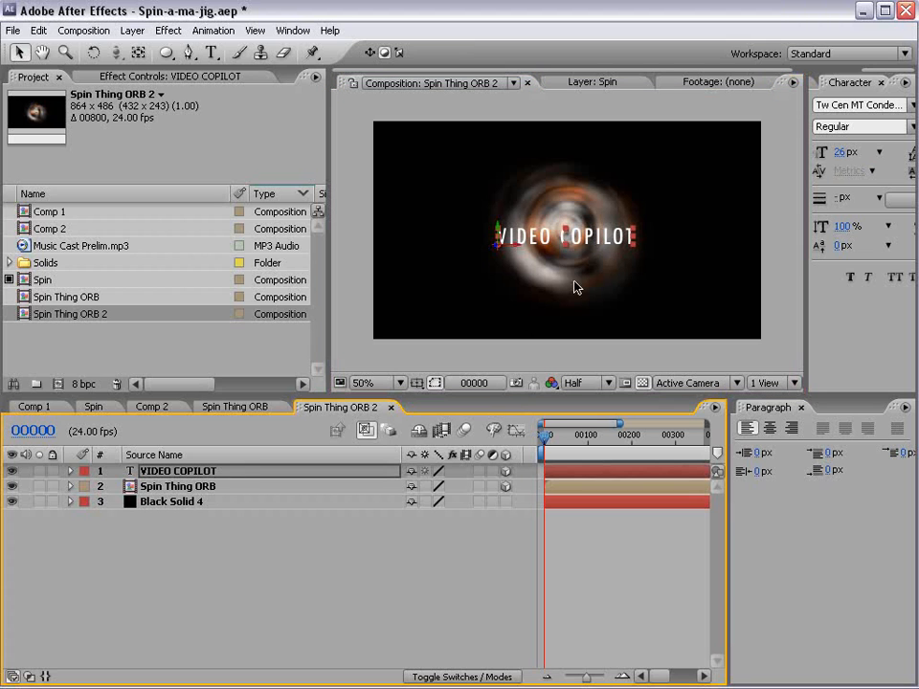
Pull the Spin Thing ORB layer toward the viewer in Z depth and stack it above the VIDEO COPILOT layer.
click(168, 489)
drag(569, 230, 572, 201)
drag(182, 489, 182, 466)
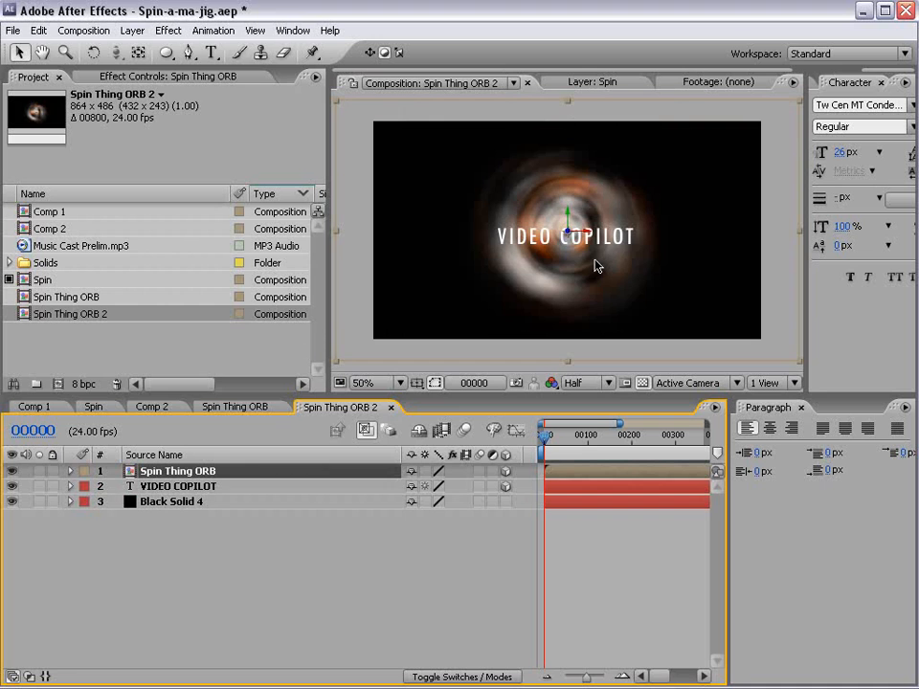
Duplicate the Spin Thing ORB layer, bring the copy closer to the viewer in depth and rotate it.
key(ctrl+d)
click(595, 182)
drag(595, 182, 682, 45)
key(w)
drag(567, 230, 512, 44)
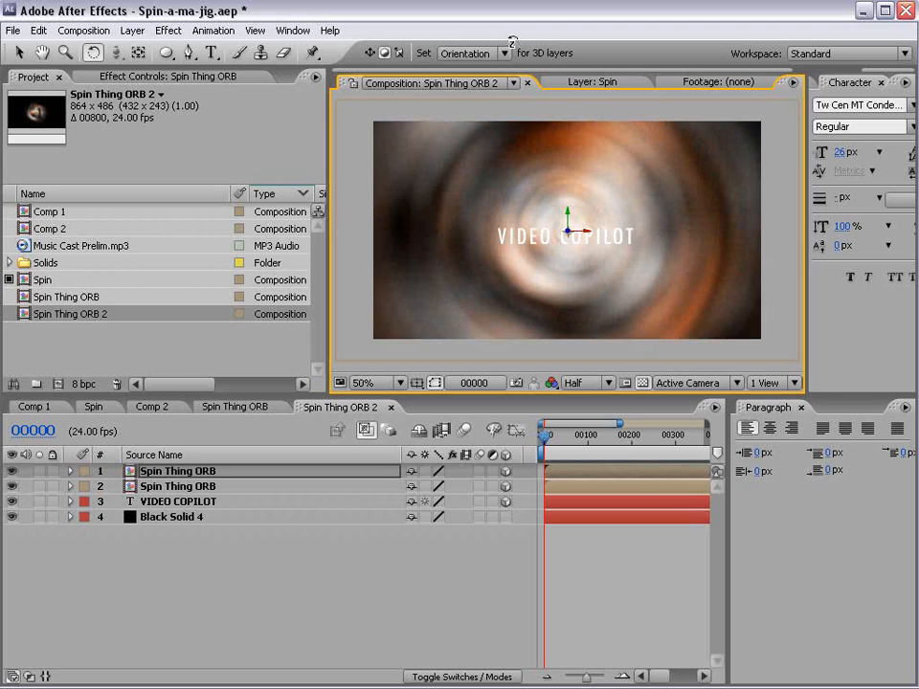
Duplicate the front orb copy again, move the new copy even closer in depth and reveal its Scale property.
click(619, 471)
key(ctrl+d)
key(v)
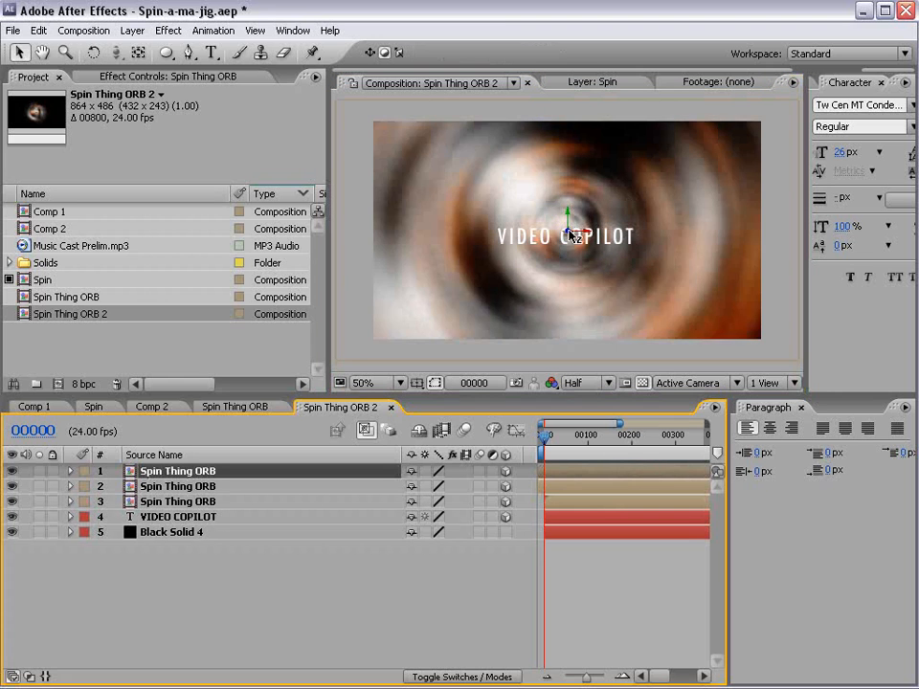
drag(570, 209, 533, 145)
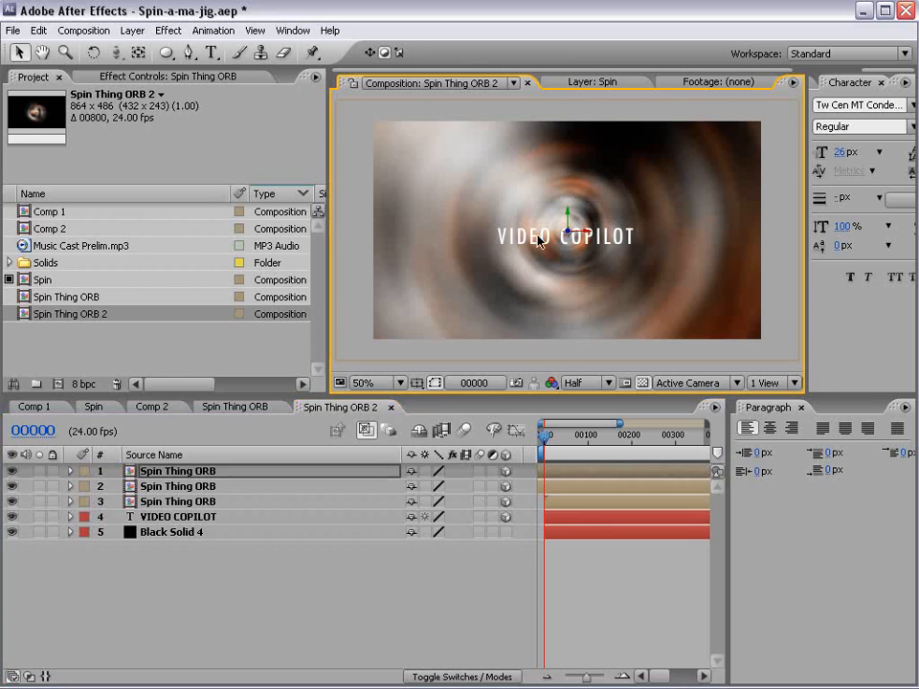
key(s)
click(613, 472)
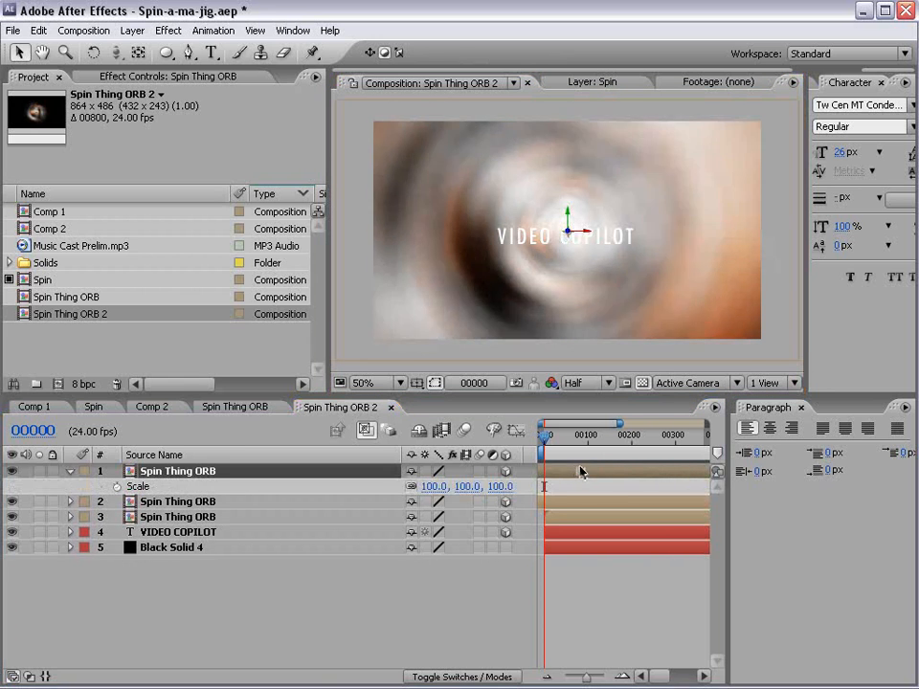
Create a camera with the 20mm preset and depth of field enabled, named Camera 1.
click(132, 29)
mouse_move(142, 49)
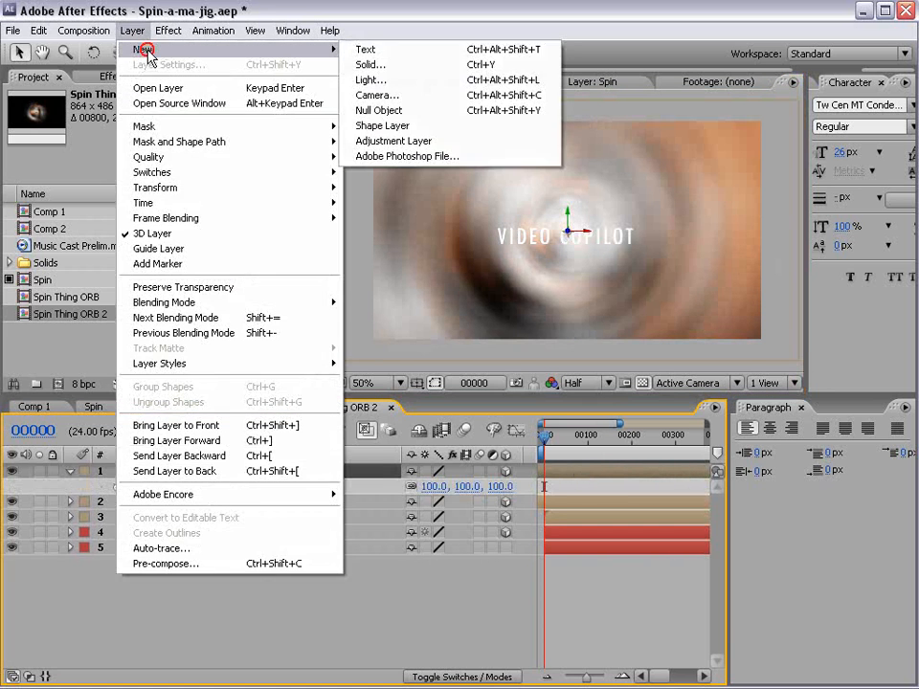
click(468, 97)
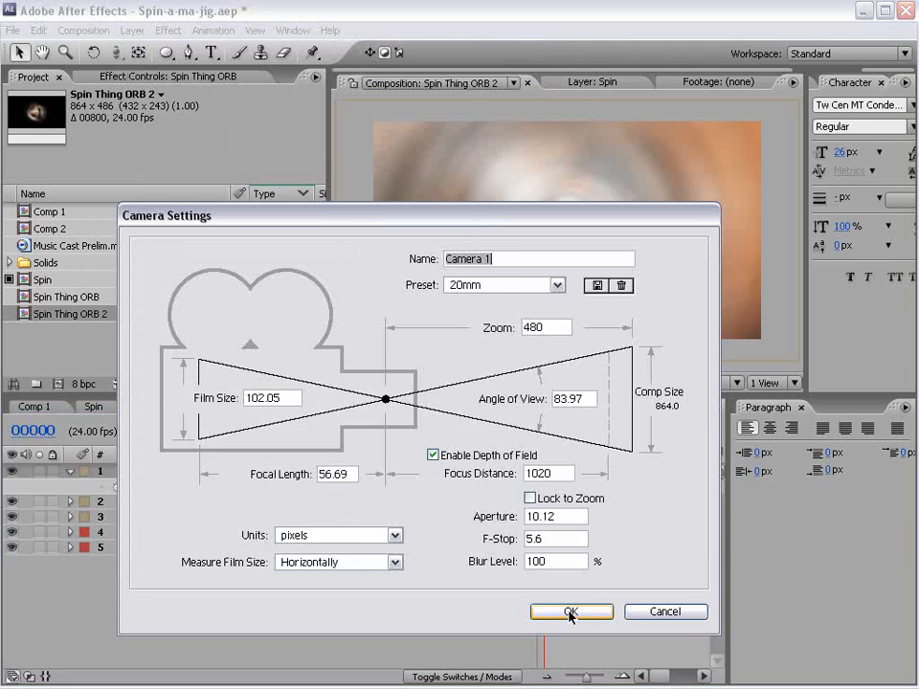
click(571, 612)
Orbit the camera to an angled view and reposition the front orb copies in depth relative to the title.
key(c)
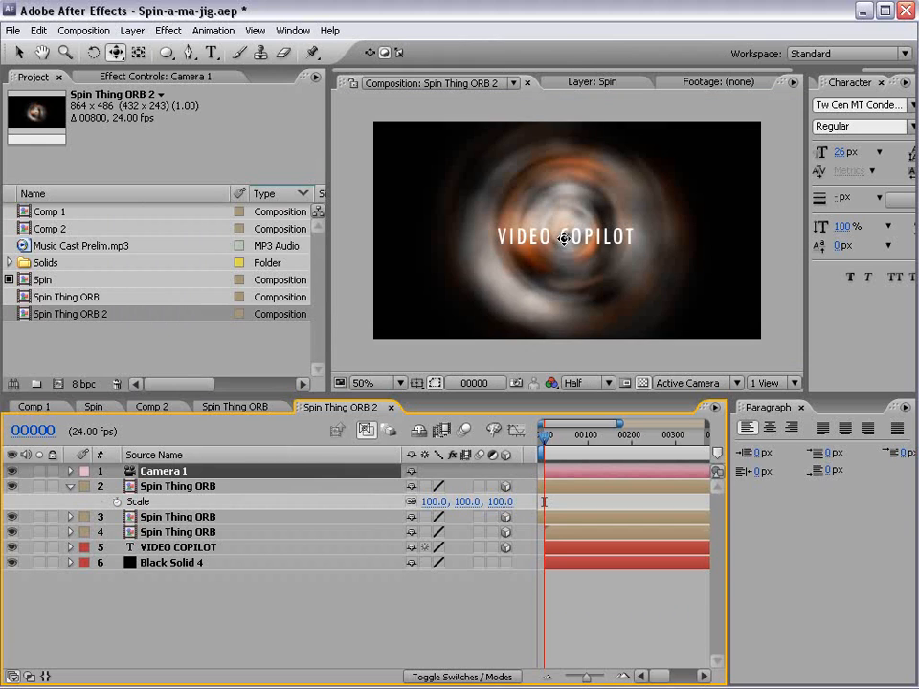
drag(564, 241, 586, 498)
drag(500, 219, 567, 251)
drag(578, 237, 500, 214)
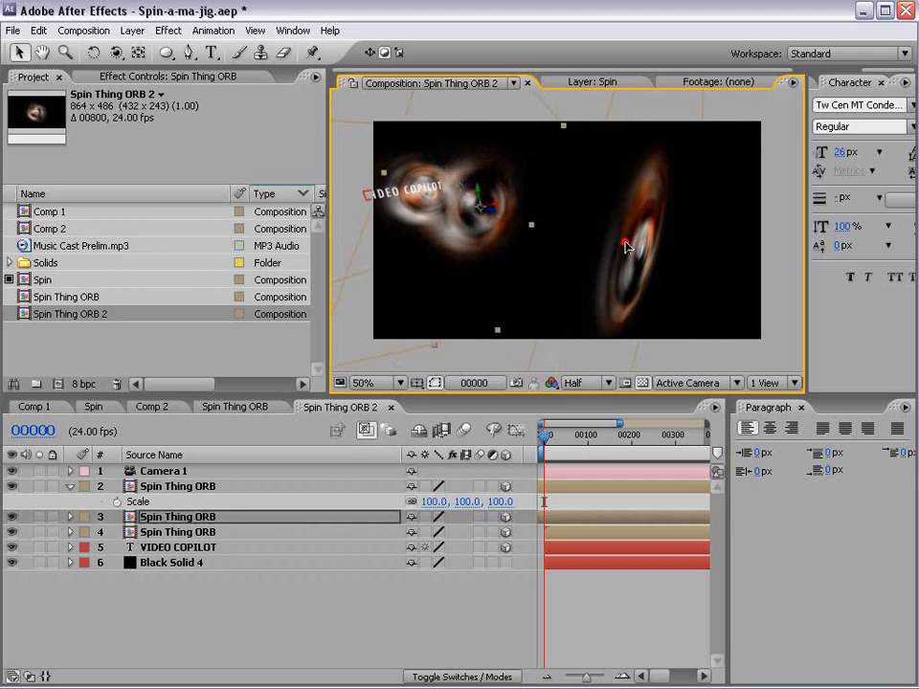
click(622, 247)
drag(665, 264, 568, 235)
Reset Camera 1's transform and dolly the camera to a Z position of -1128.
right_click(167, 471)
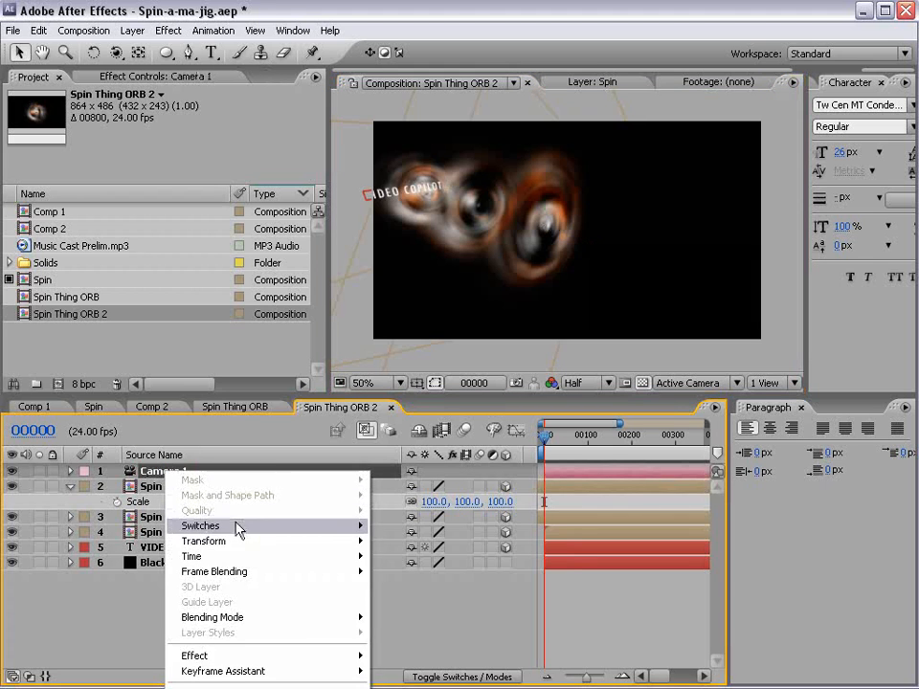
mouse_move(236, 540)
click(424, 542)
key(c)
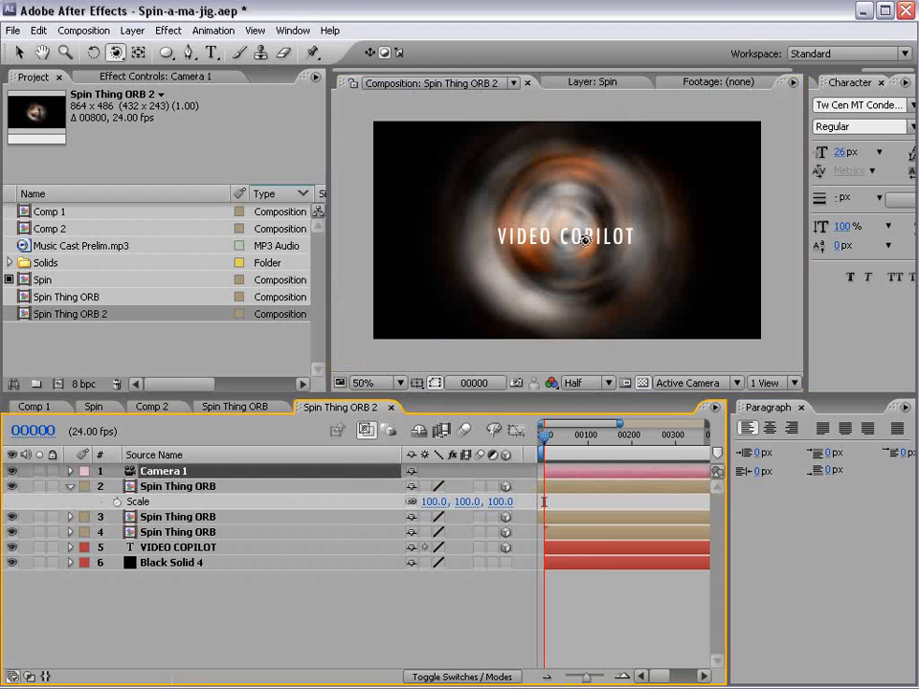
drag(578, 243, 581, 390)
Reveal Camera 1's Point of Interest and Position and set starting keyframes for both at frame 0.
click(188, 476)
key(p)
key(shift+a)
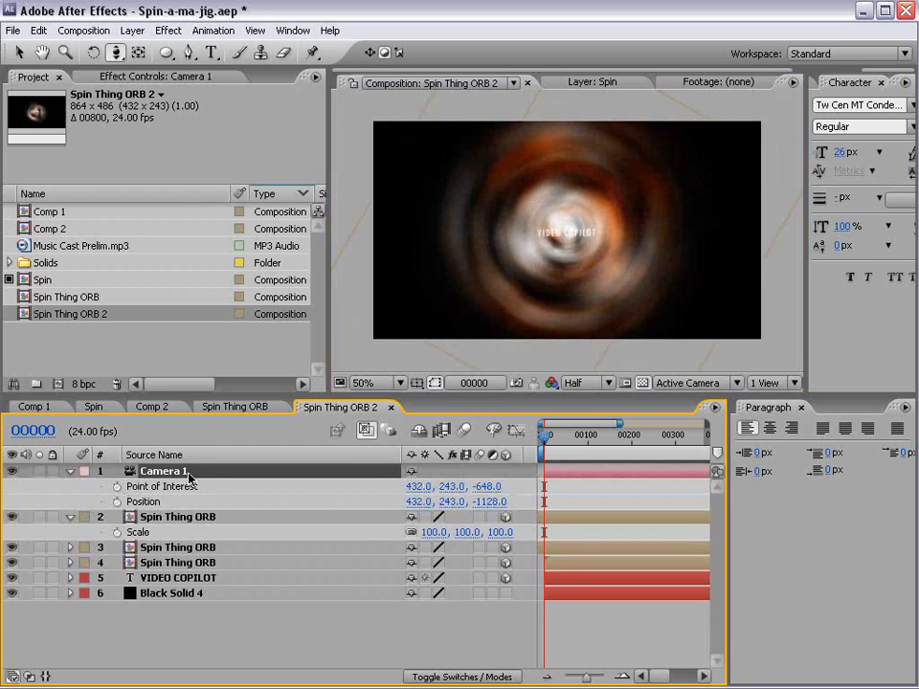
drag(117, 502, 117, 487)
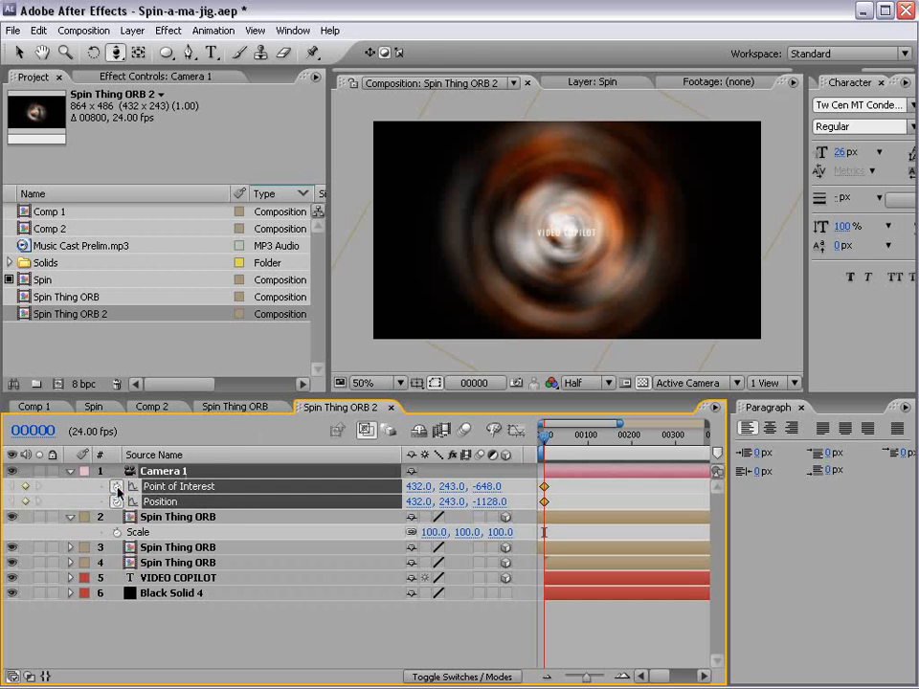
Keyframe the camera pushing in toward the title at about frame 67 and slightly further at frame 105, ending at Z position -460.
drag(552, 452, 574, 448)
click(26, 486)
click(25, 502)
drag(568, 276, 592, 162)
drag(573, 438, 589, 437)
drag(580, 312, 589, 301)
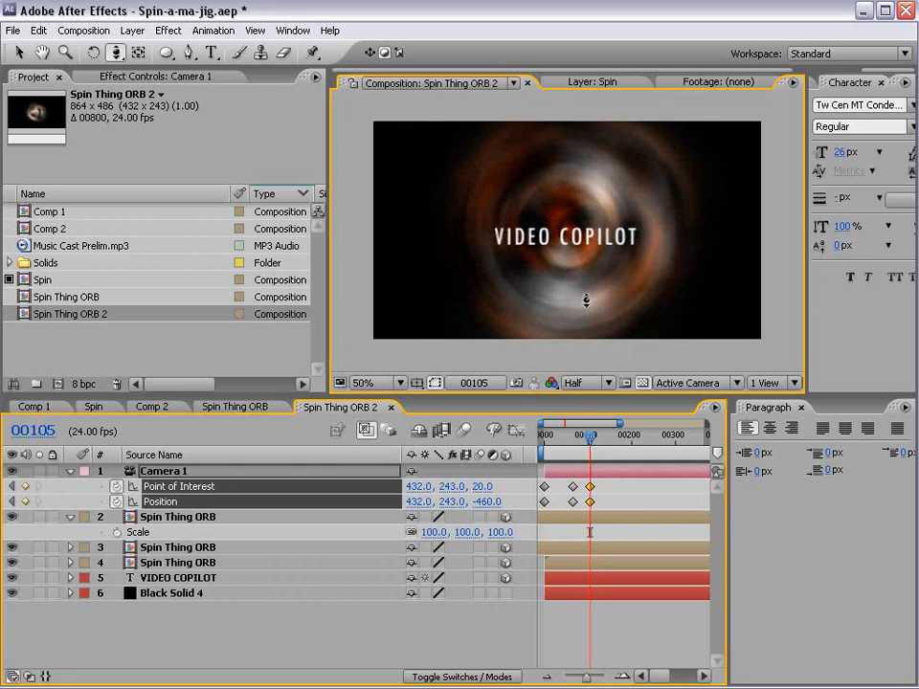
Shift the last two pairs of camera keyframes earlier, to about frames 43 and 82, and scrub through the move.
drag(591, 437, 543, 447)
drag(607, 478, 565, 505)
drag(542, 440, 575, 443)
click(596, 491)
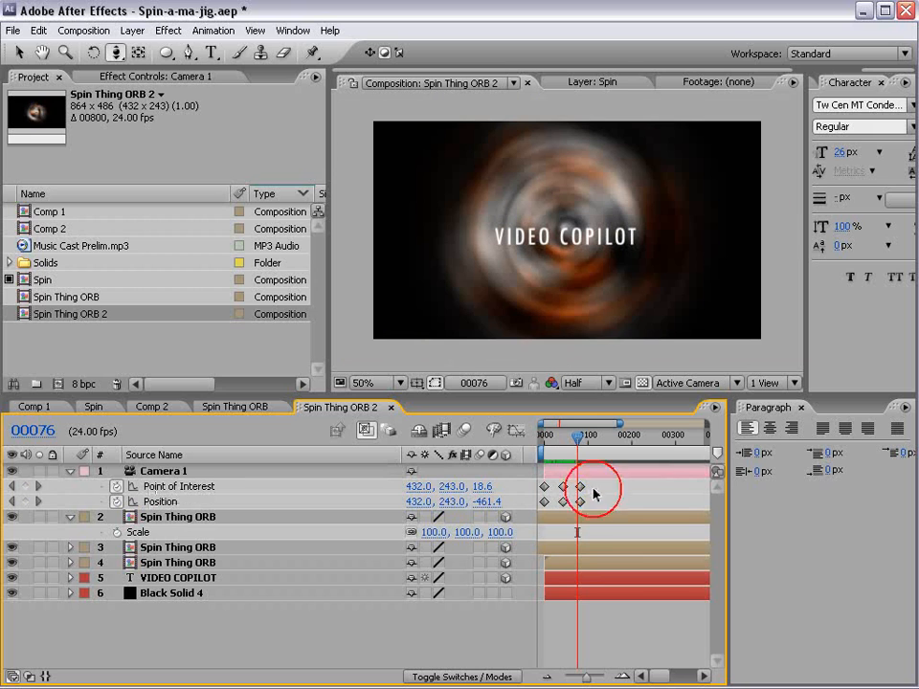
Select the middle Point of Interest and Position keyframes of Camera 1 and bring up their keyframe options.
key(equal)
key(equal)
key(minus)
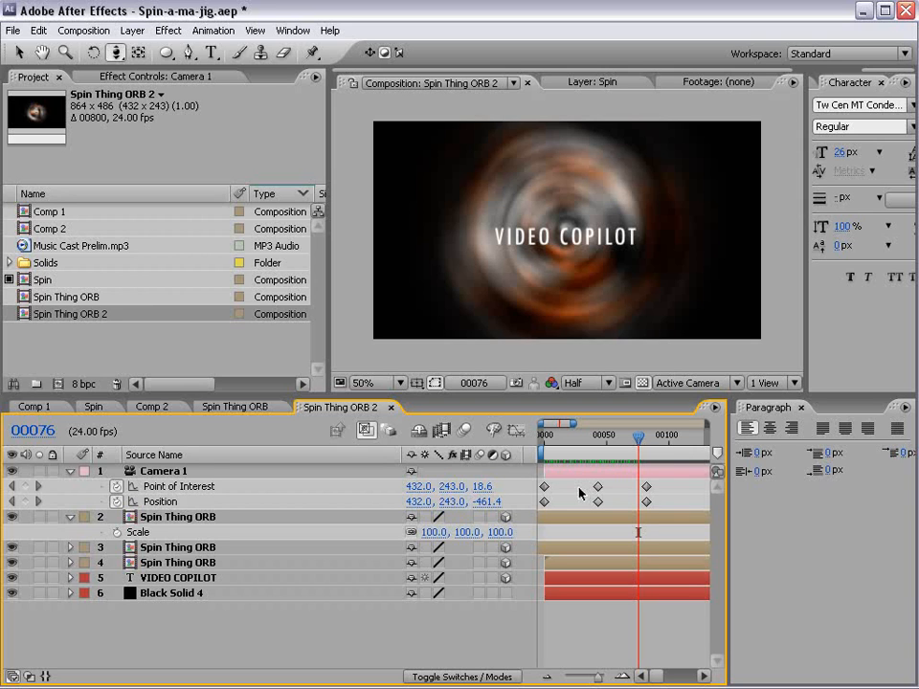
drag(578, 488, 605, 508)
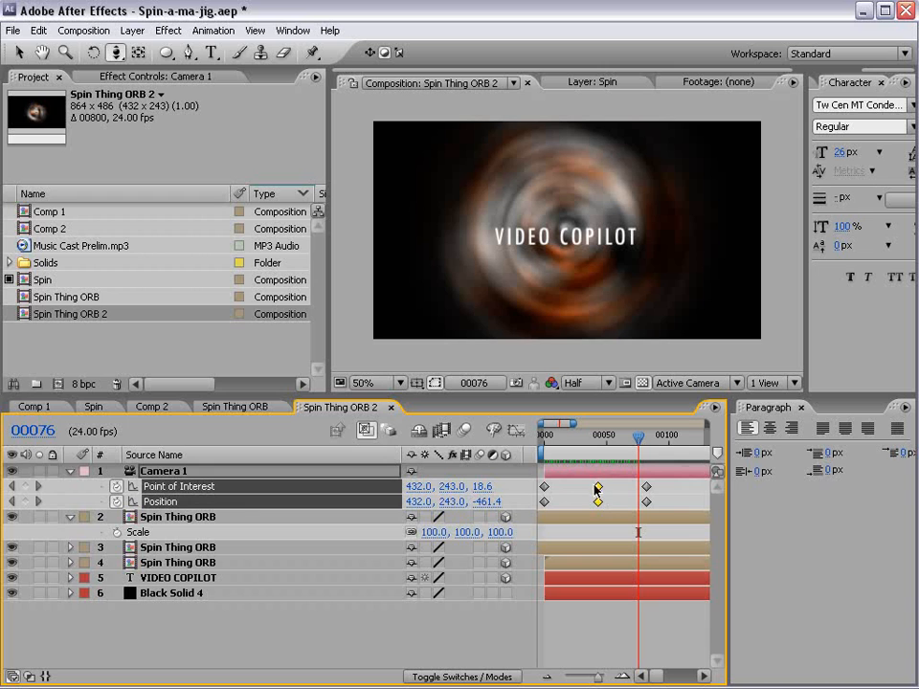
right_click(598, 492)
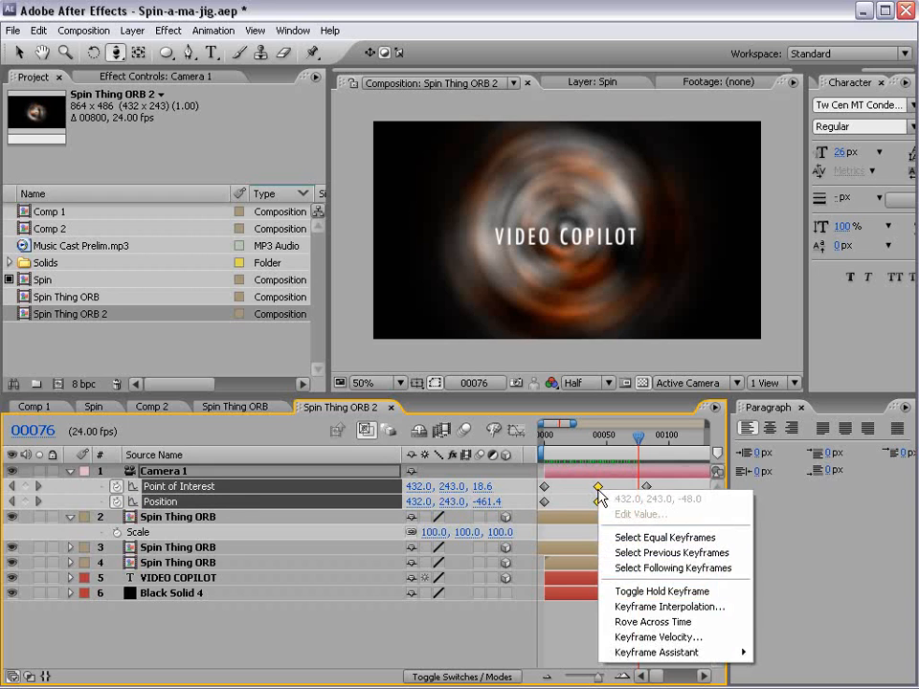
mouse_move(635, 654)
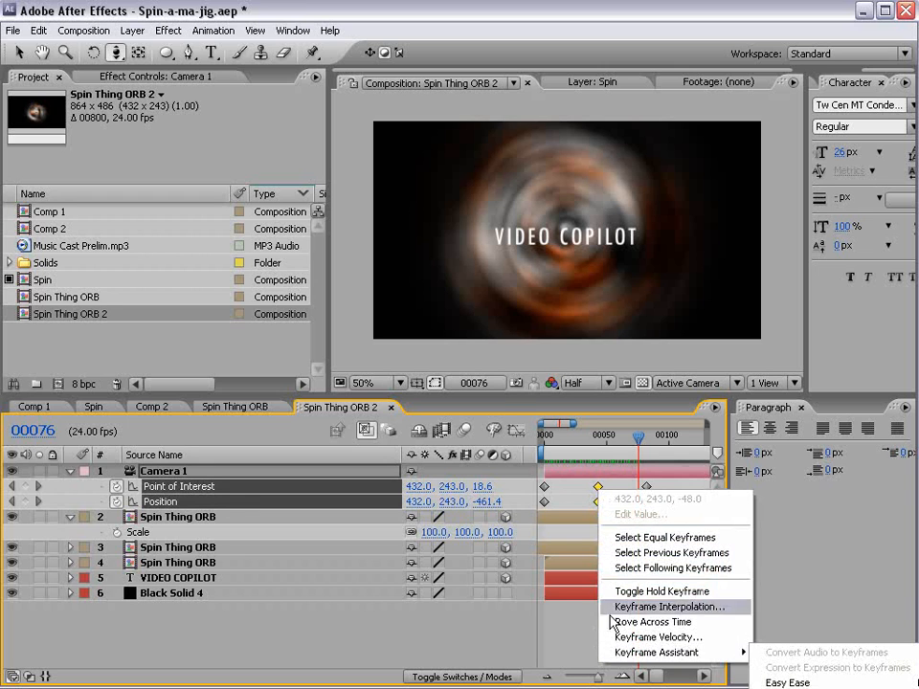
Enlarge the timeline area and hide its Switches column to make room for the keyframe options.
click(516, 434)
drag(503, 394, 473, 221)
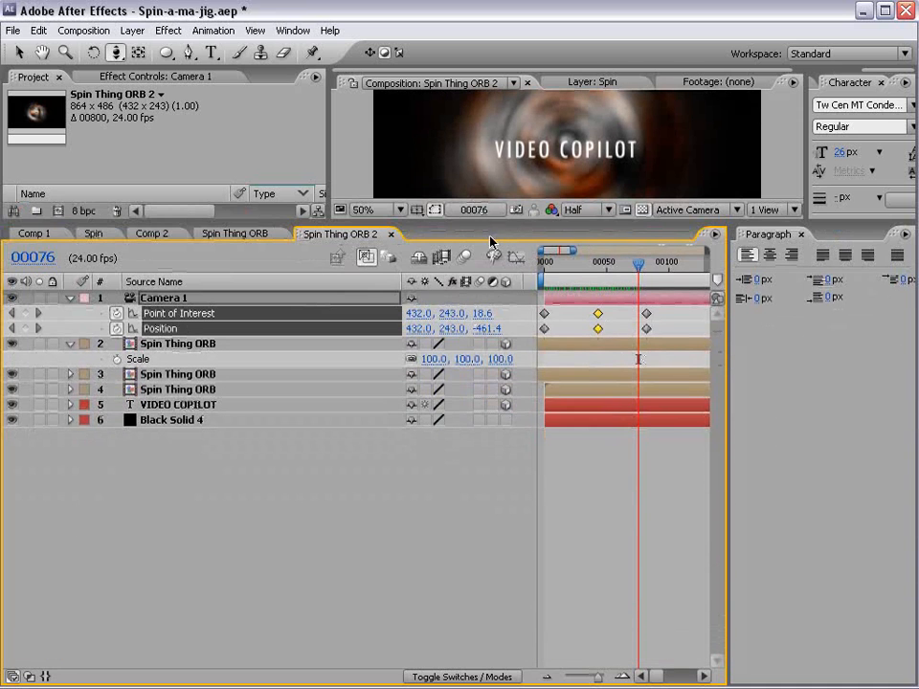
right_click(437, 283)
click(450, 286)
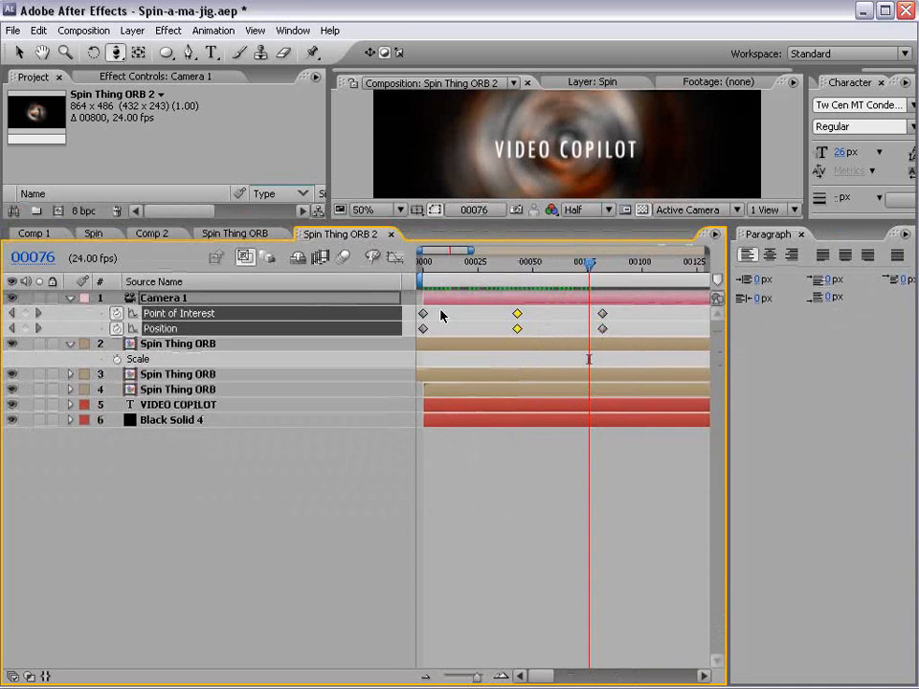
Apply Easy Ease In to the selected middle camera keyframes and scrub through the camera move.
right_click(517, 319)
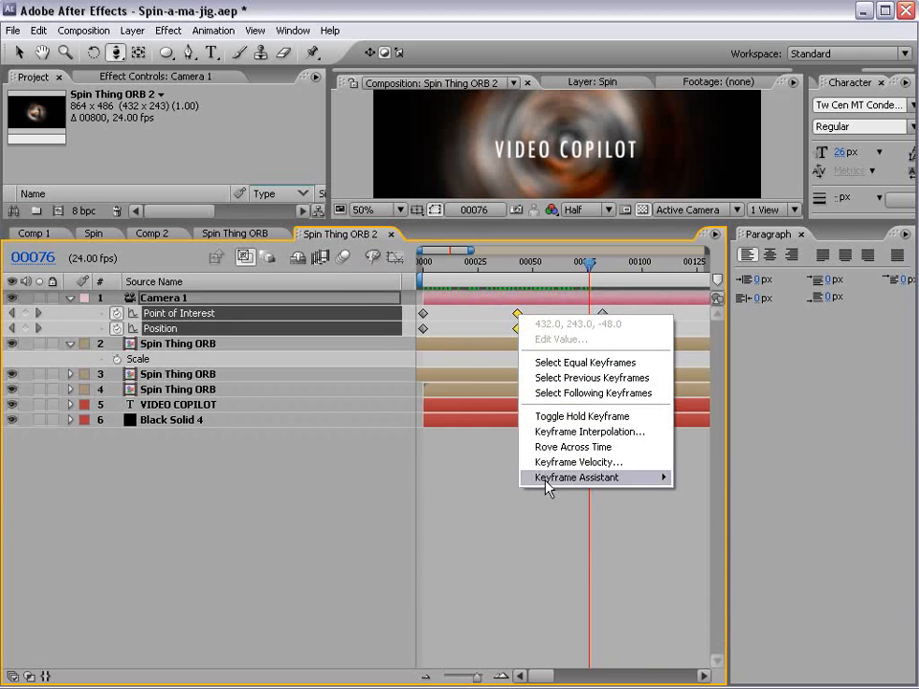
mouse_move(547, 478)
mouse_move(635, 478)
click(736, 524)
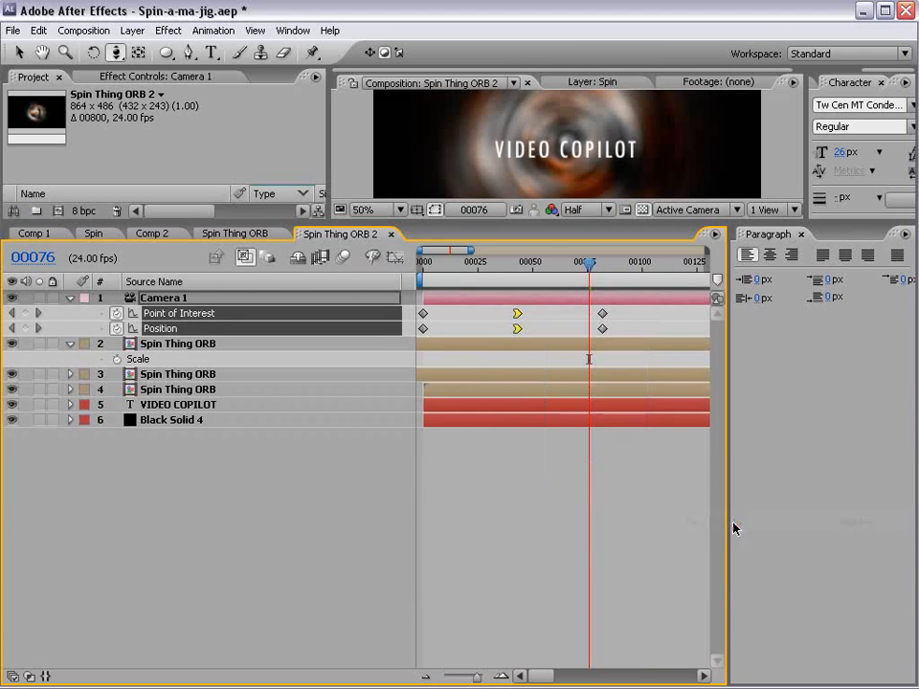
drag(481, 277, 587, 265)
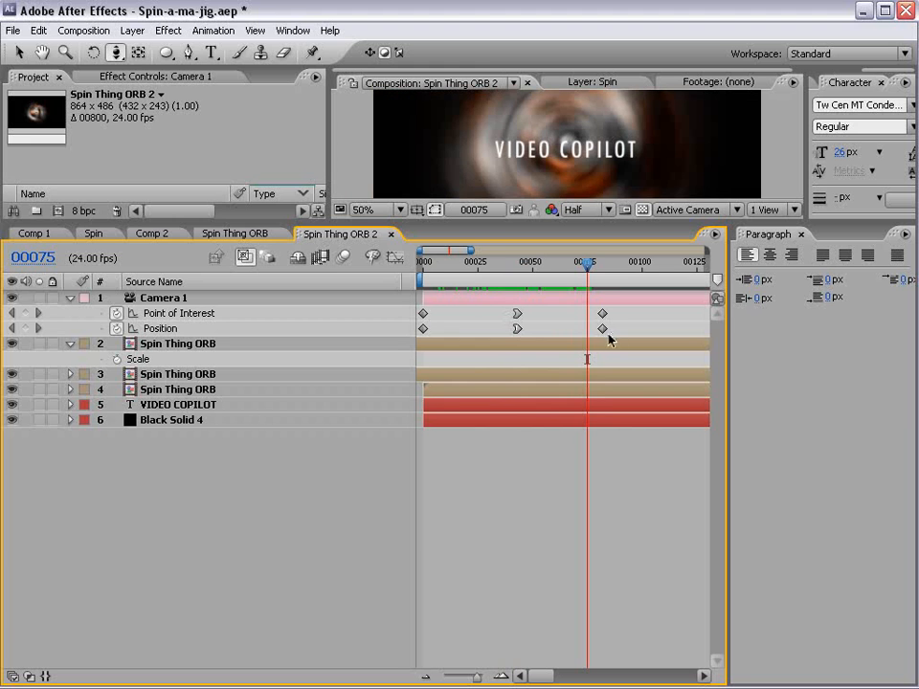
Show the camera Position's speed curve in the Graph Editor and end the work area at frame 76.
click(161, 329)
click(395, 256)
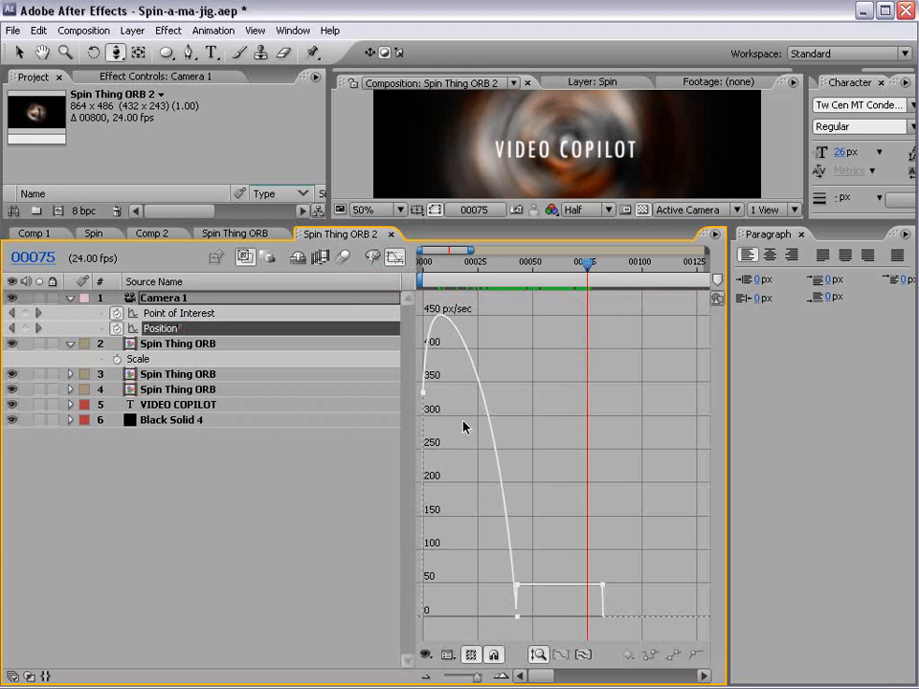
drag(436, 271, 590, 297)
key(n)
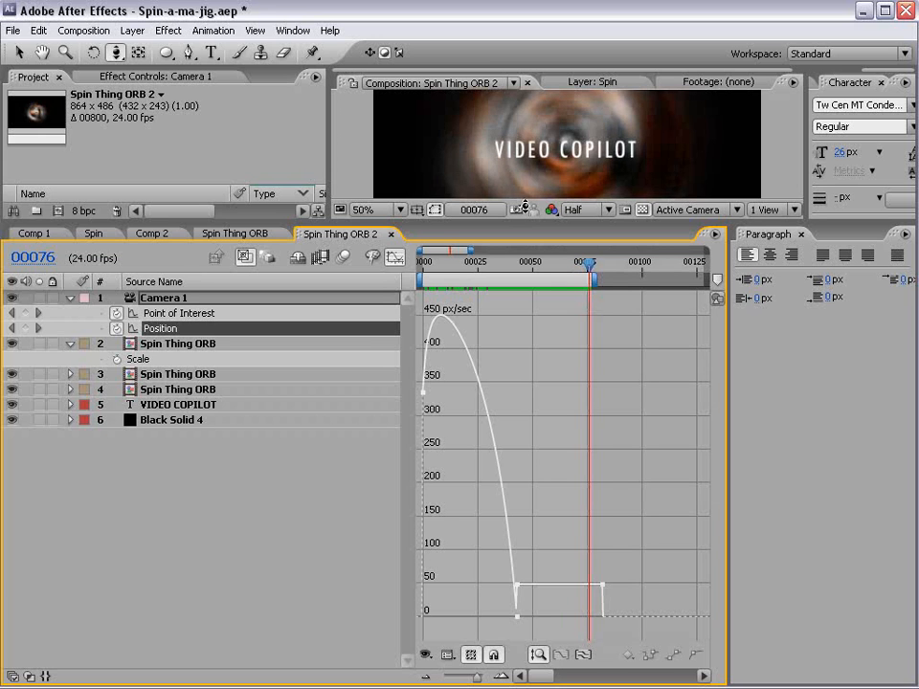
Shrink the timeline area, show the Switches column again and preview the camera animation.
drag(434, 218, 434, 362)
right_click(381, 426)
mouse_move(421, 471)
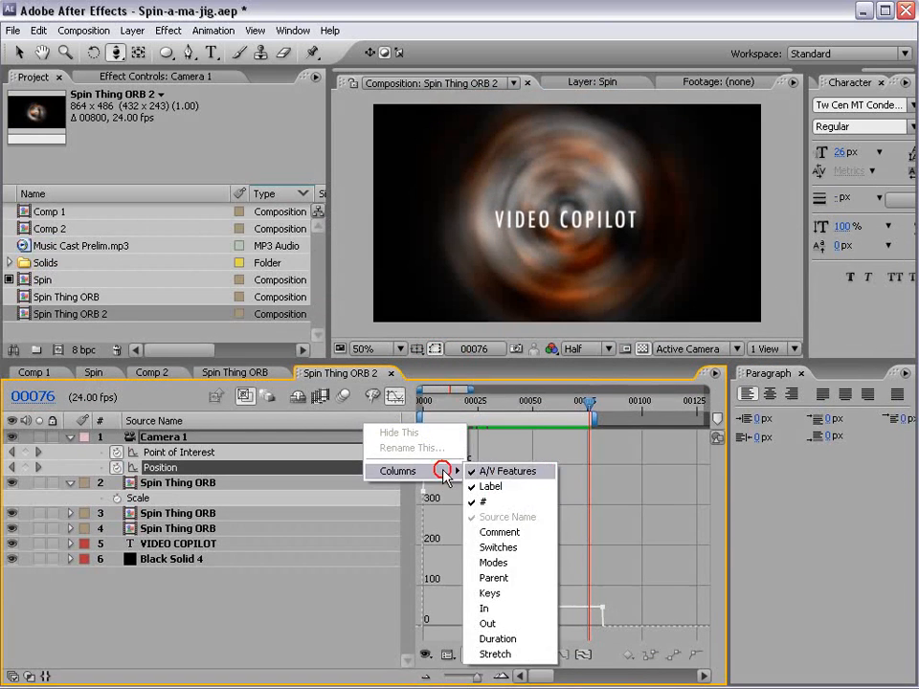
click(502, 547)
key(KP_0)
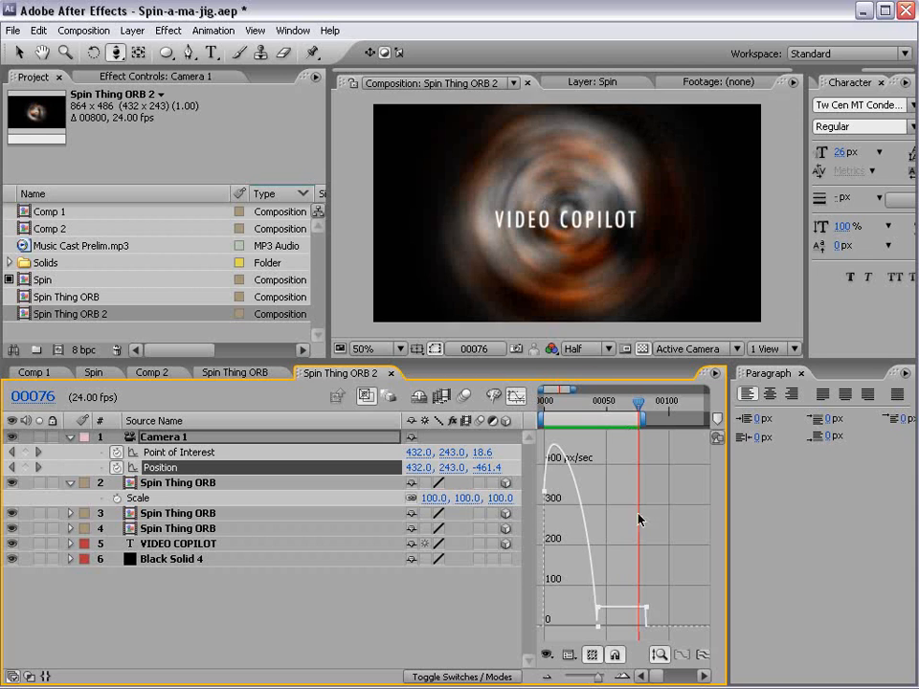
Leave the Graph Editor, shift the last two pairs of camera keyframes to about frames 53 and 92, and scrub the move.
click(513, 398)
drag(664, 458, 612, 468)
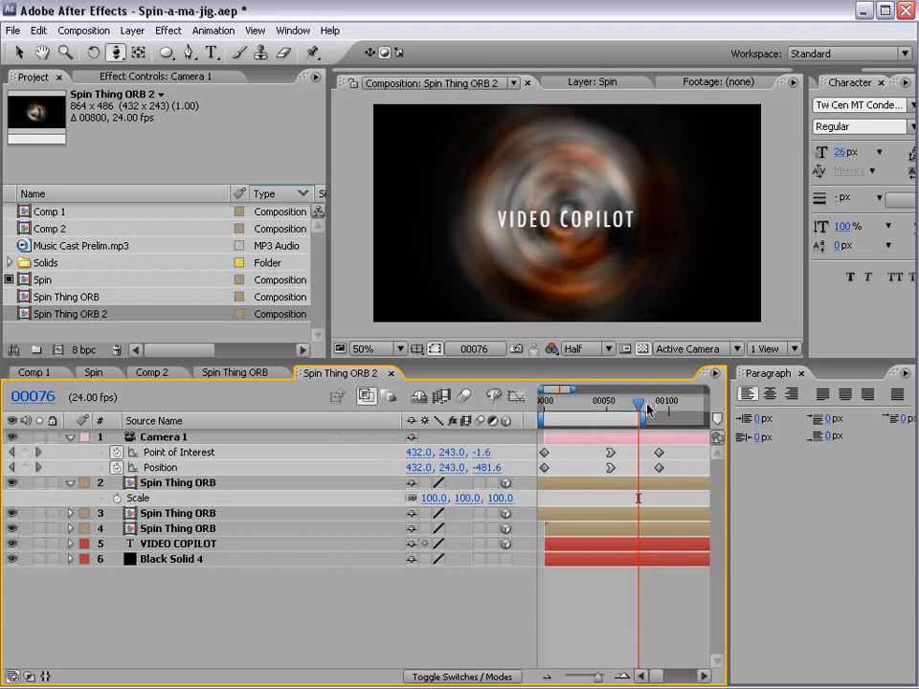
drag(651, 410, 542, 448)
Open the Spin Thing ORB composition, turn off its transparency grid and apply another Curves effect to Adjustment Layer 3.
key(v)
double_click(167, 485)
click(180, 438)
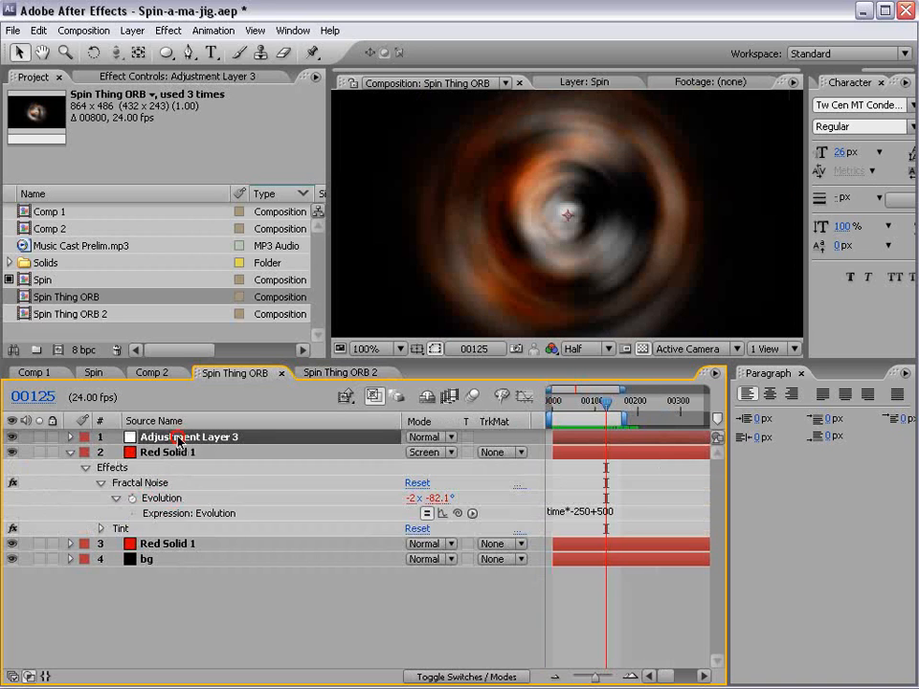
key(comma)
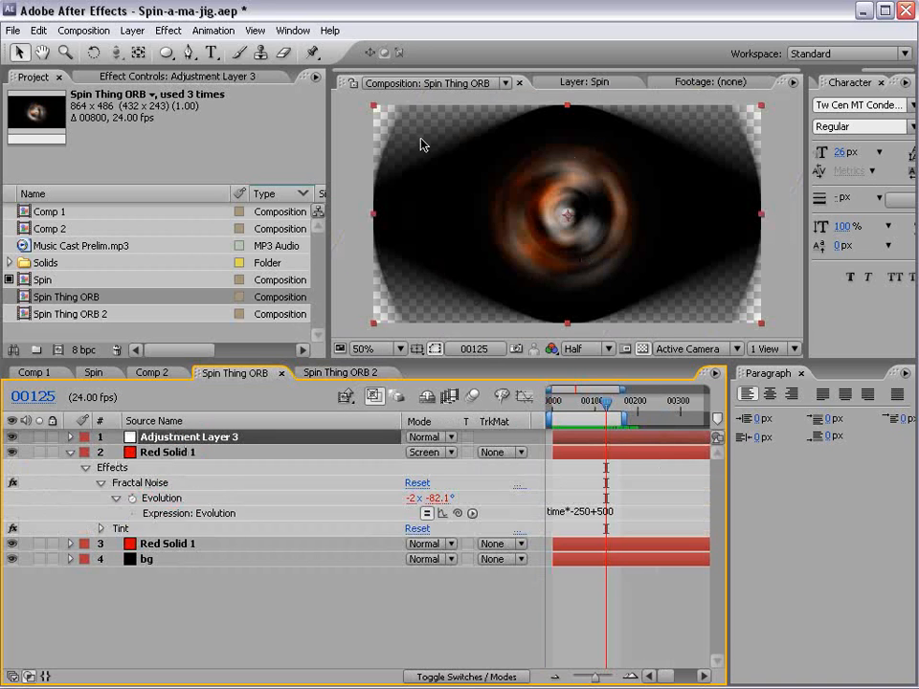
click(643, 348)
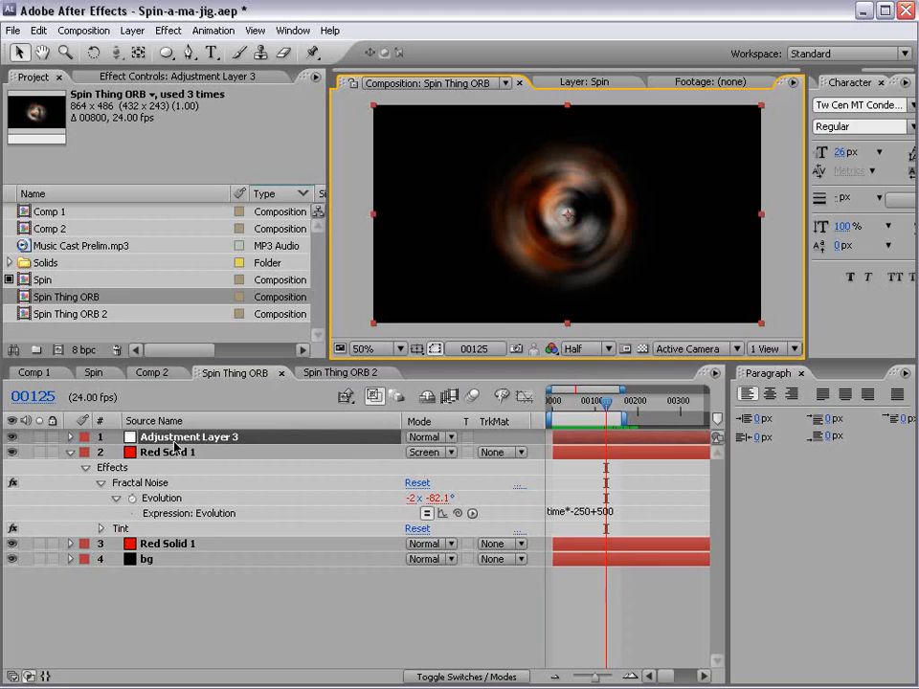
click(169, 31)
mouse_move(191, 180)
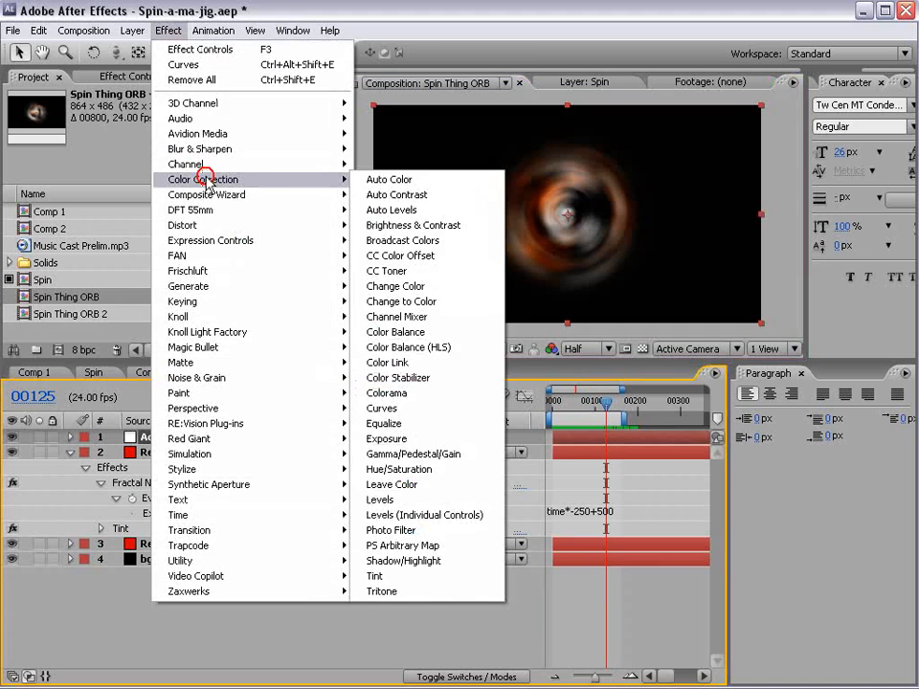
click(414, 408)
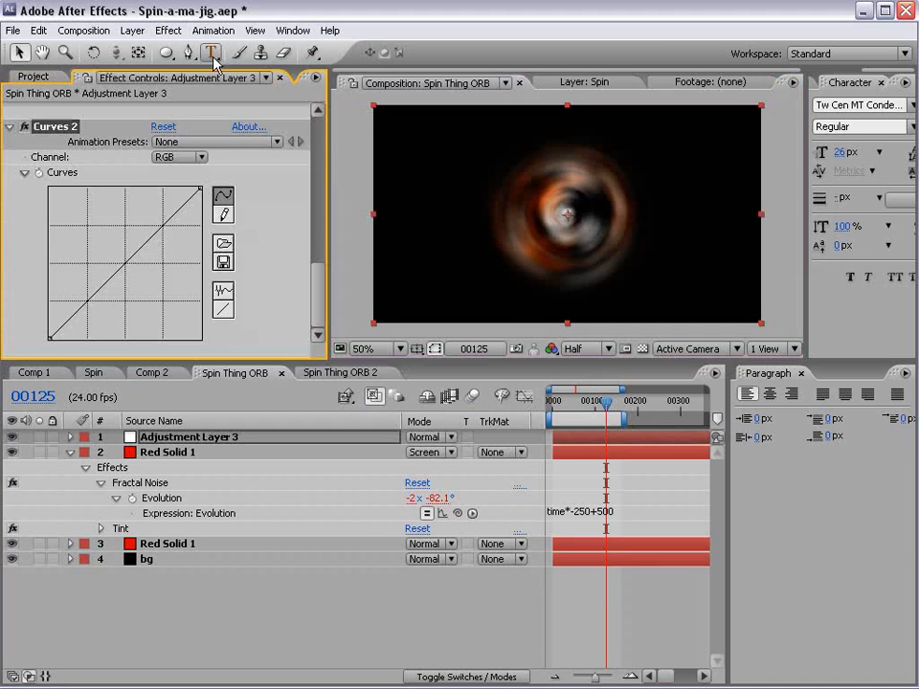
Tint the orb blue with the new Curves effect, pulling the Red channel's midpoint down.
click(182, 157)
click(179, 206)
mouse_move(134, 255)
mouse_down()
mouse_move(102, 242)
mouse_move(142, 274)
mouse_up()
click(182, 157)
click(177, 132)
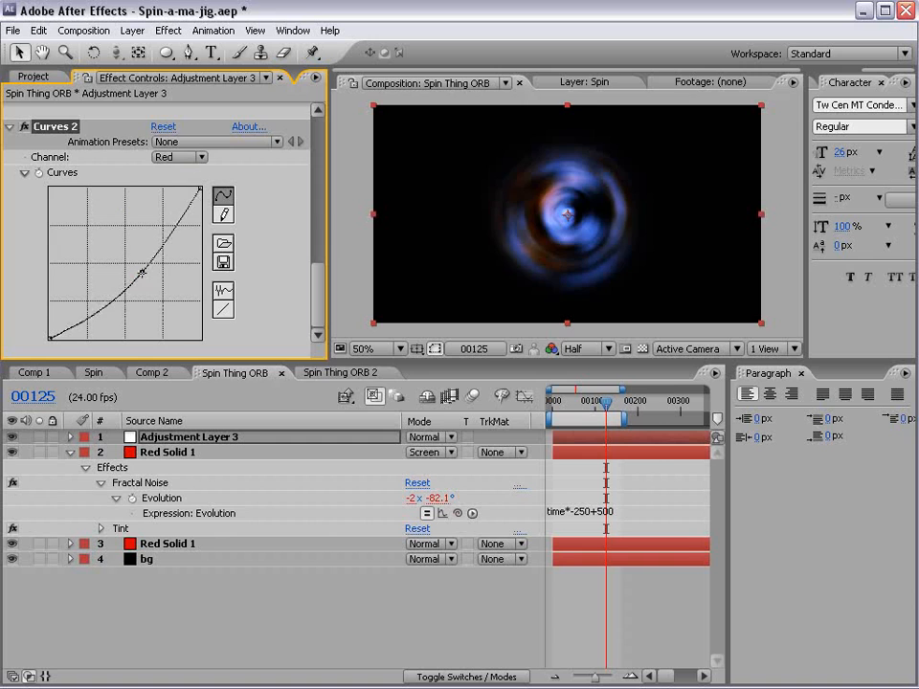
Preview the blue-tinted orb behind the text in the Spin Thing ORB 2 composition around frame 26.
click(335, 373)
drag(552, 407, 578, 407)
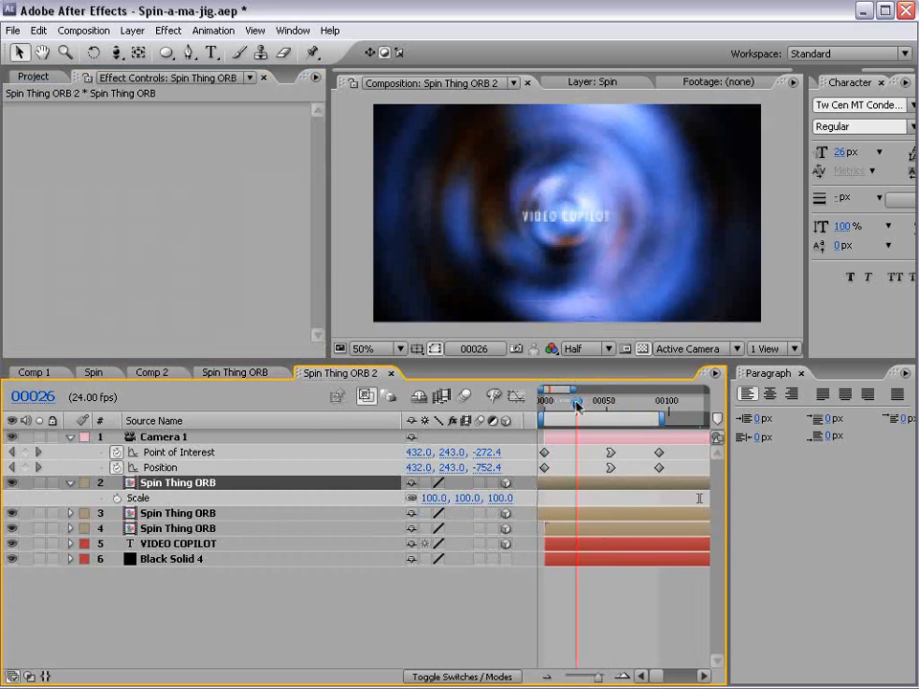
scroll(642, 289, up, 2)
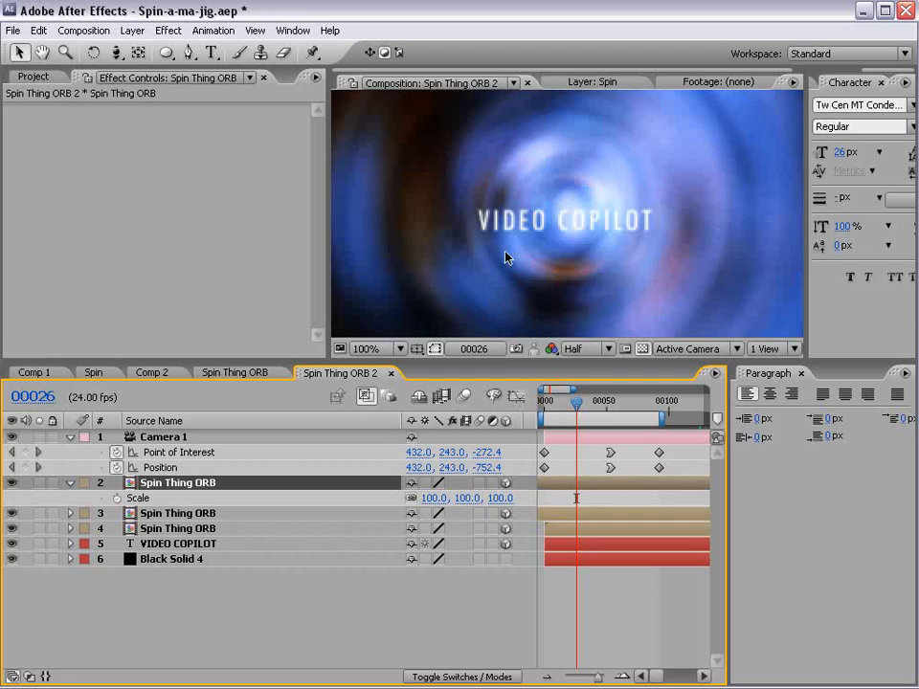
scroll(463, 233, down, 2)
Set Camera 1's Aperture to 41.1 pixels and Blur Level to 173%, and scrub to about frame 63.
click(142, 437)
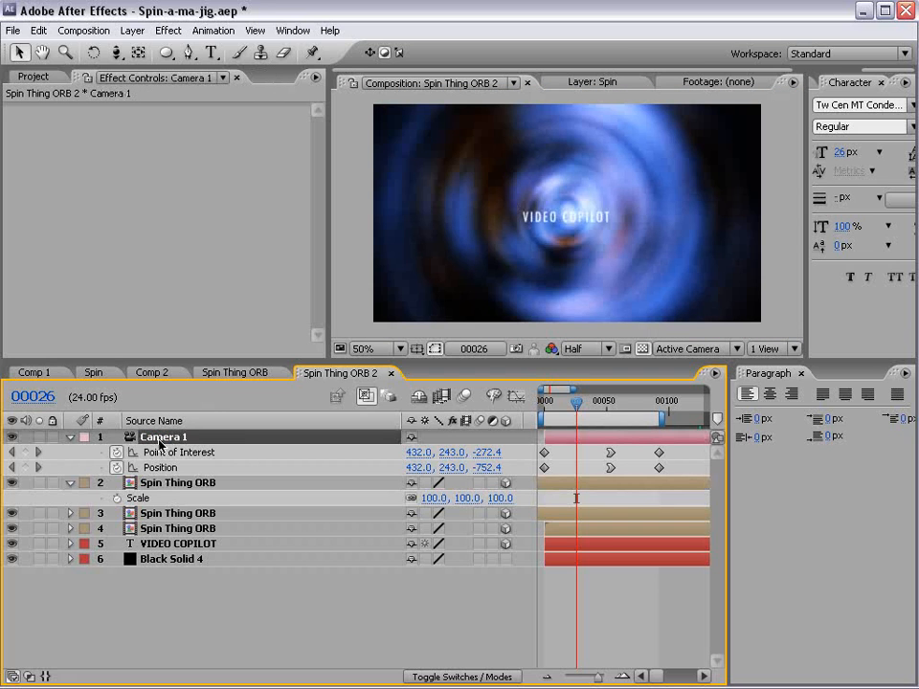
key(a)
key(a)
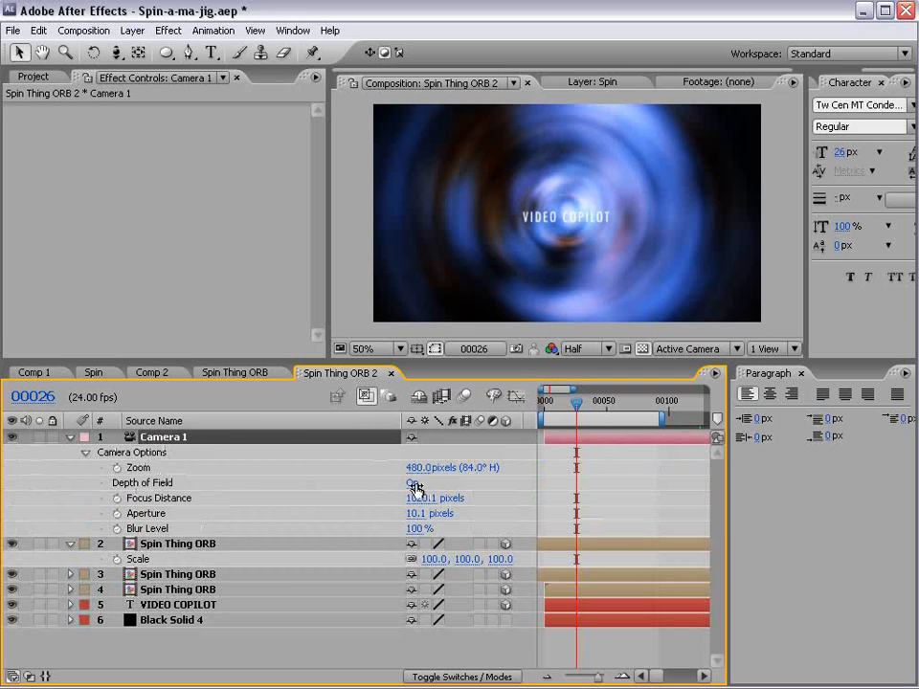
drag(421, 516, 471, 517)
drag(572, 404, 626, 413)
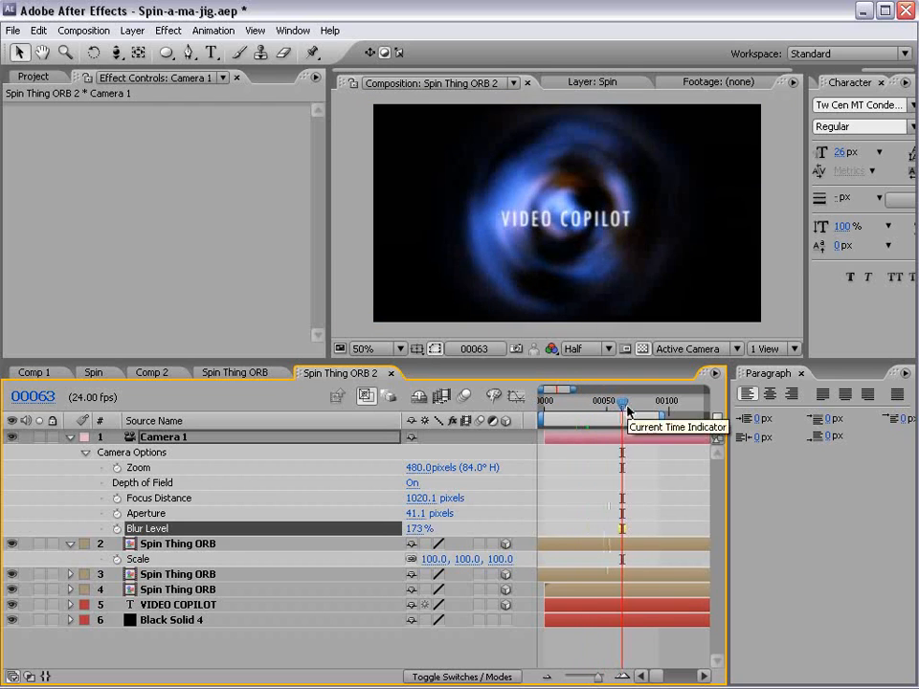
Hide the Parent column in Comp 1, scrub its finished animation for reference and return to Spin Thing ORB 2.
click(30, 373)
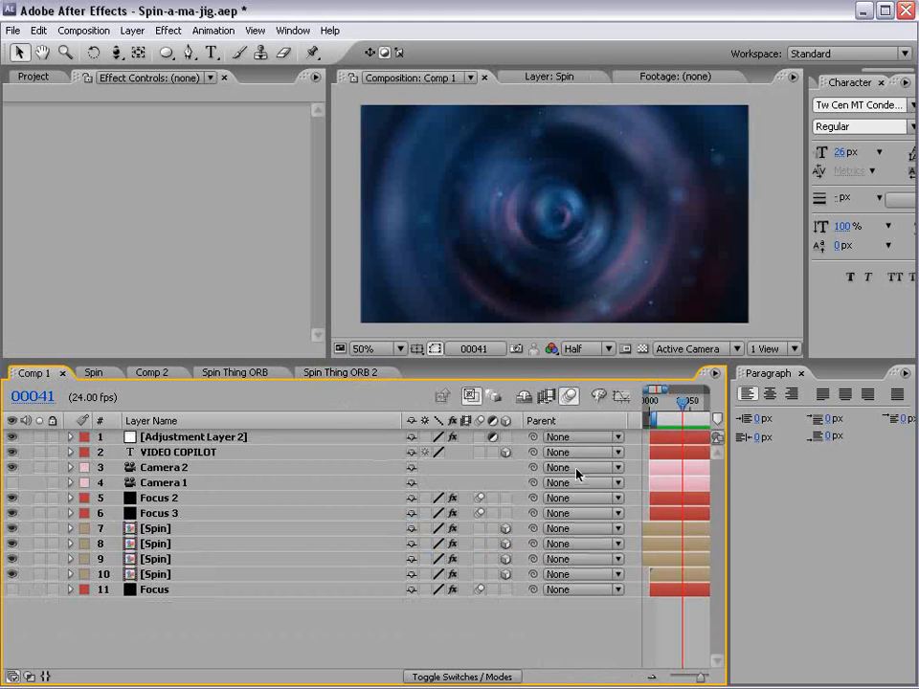
right_click(575, 421)
click(588, 430)
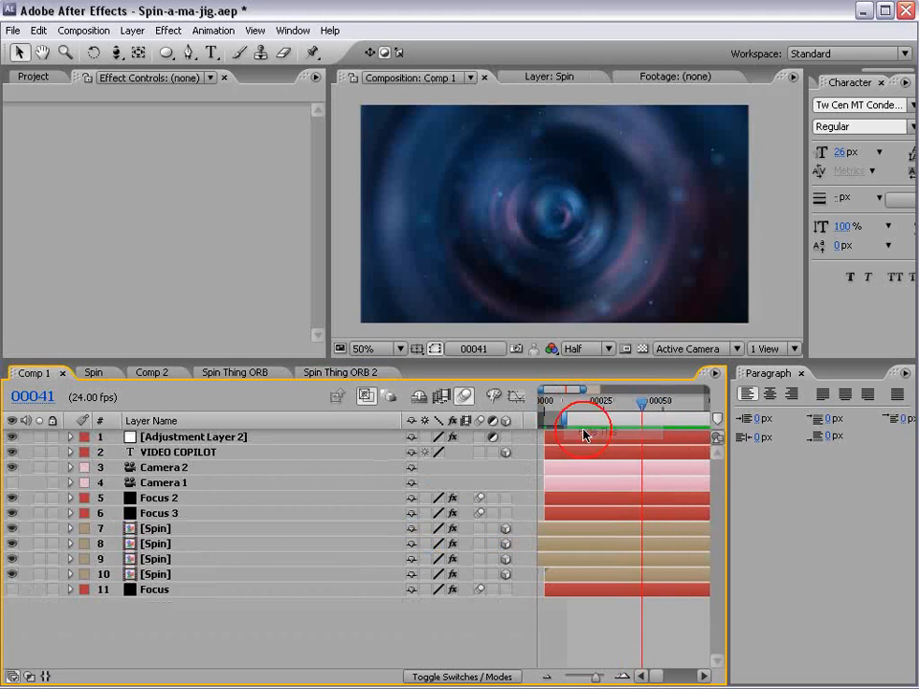
key(minus)
mouse_move(590, 410)
mouse_down()
mouse_move(564, 405)
mouse_move(651, 414)
mouse_move(548, 415)
mouse_move(571, 394)
mouse_move(564, 410)
mouse_move(578, 410)
mouse_up()
click(352, 374)
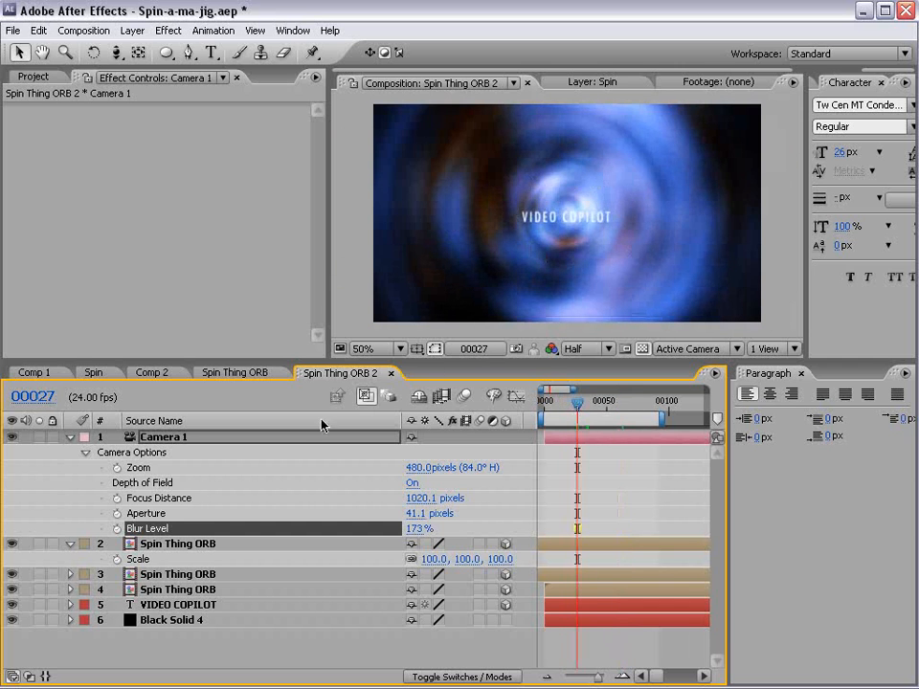
Darken the shadows in Adjustment Layer 3's first Curves effect and adjust the lower Red Solid 1's texture for finer rings in Spin Thing ORB.
click(232, 374)
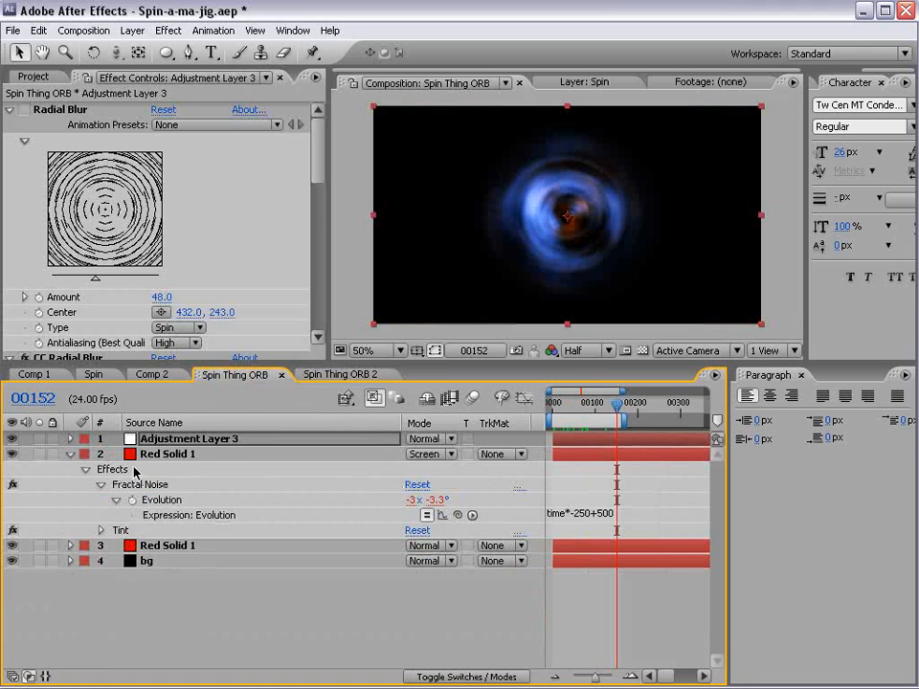
drag(319, 163, 317, 230)
drag(88, 305, 79, 326)
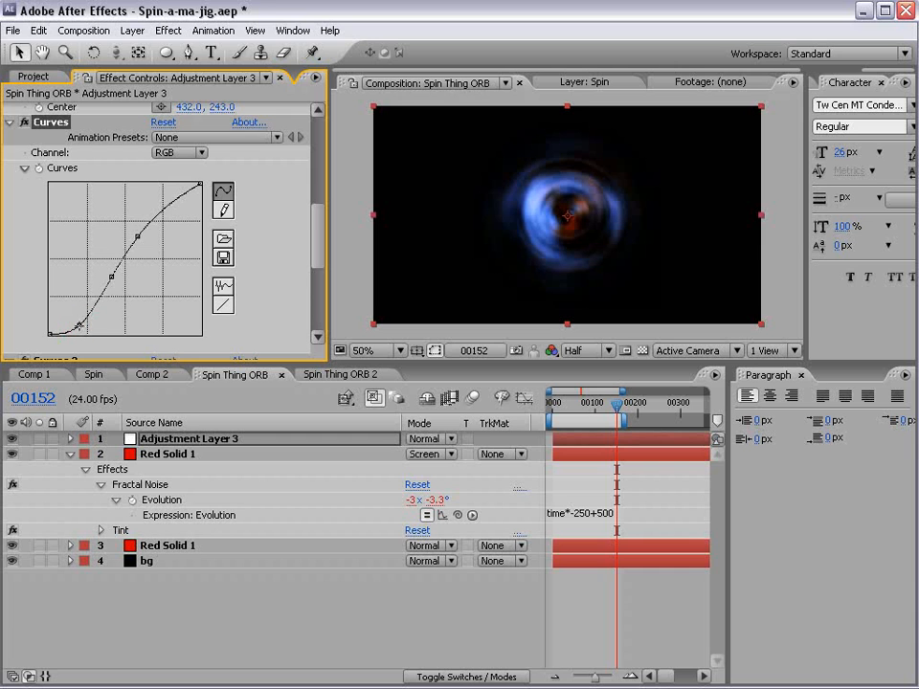
click(169, 545)
drag(169, 278, 127, 284)
Raise Adjustment Layer 3's CC Radial Blur Amount to 99 and check the smoother rings at about frame 71.
click(154, 439)
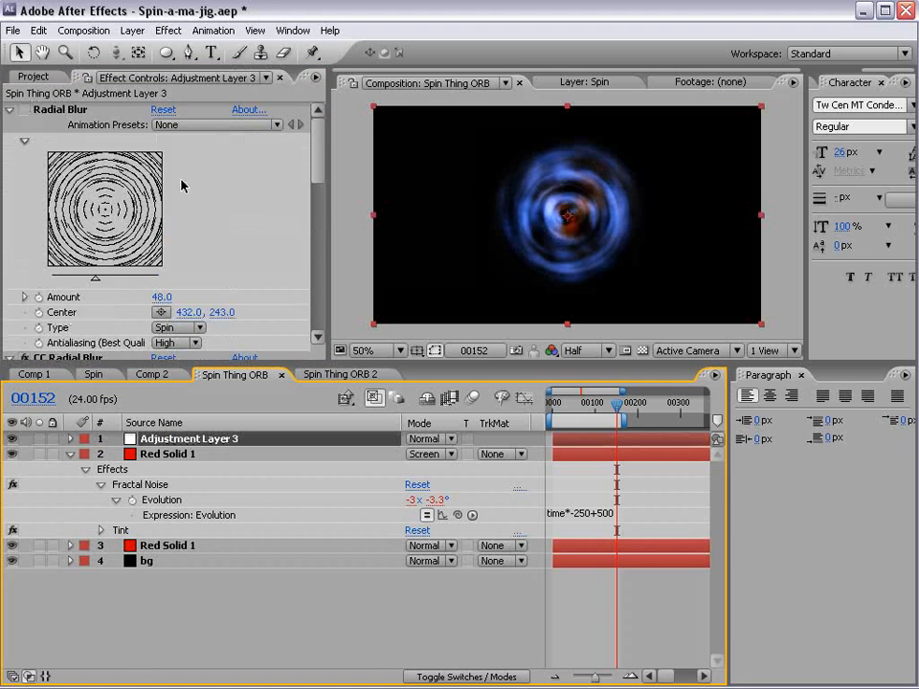
drag(317, 158, 318, 212)
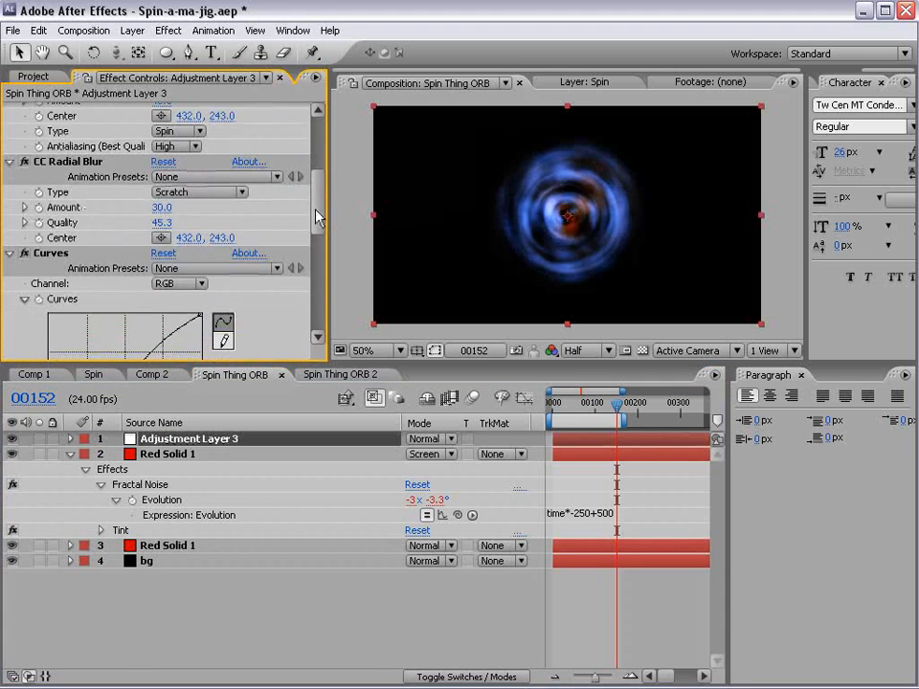
drag(163, 207, 207, 196)
drag(211, 199, 218, 199)
drag(617, 410, 583, 416)
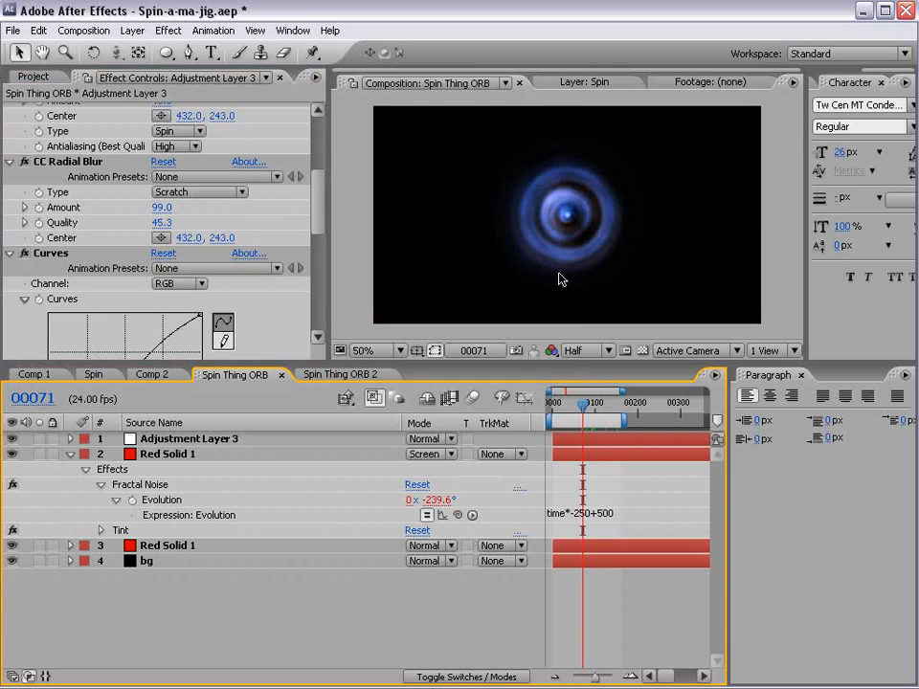
scroll(579, 195, up, 1)
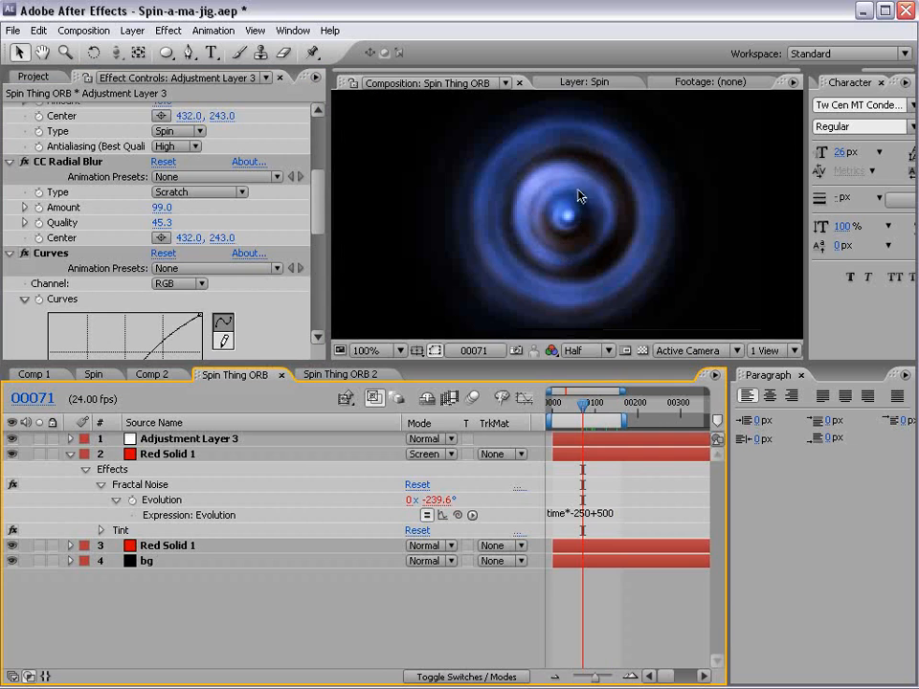
Scrub Spin Thing ORB 2 to review the smoothed orb and compare it with the Spin composition.
click(335, 374)
click(578, 412)
drag(578, 412, 621, 410)
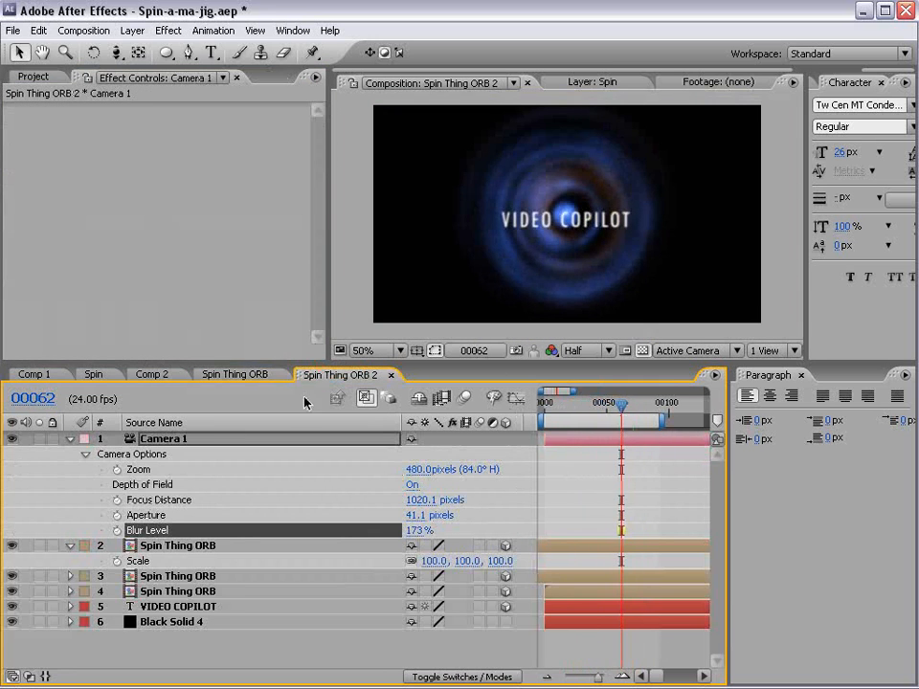
click(146, 374)
click(103, 374)
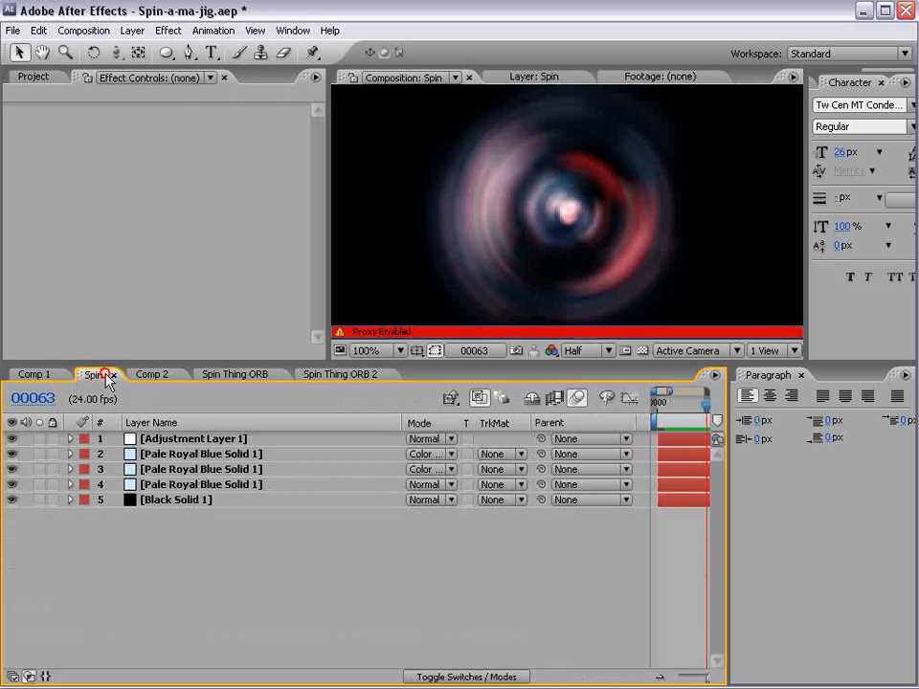
click(330, 373)
click(585, 486)
click(627, 403)
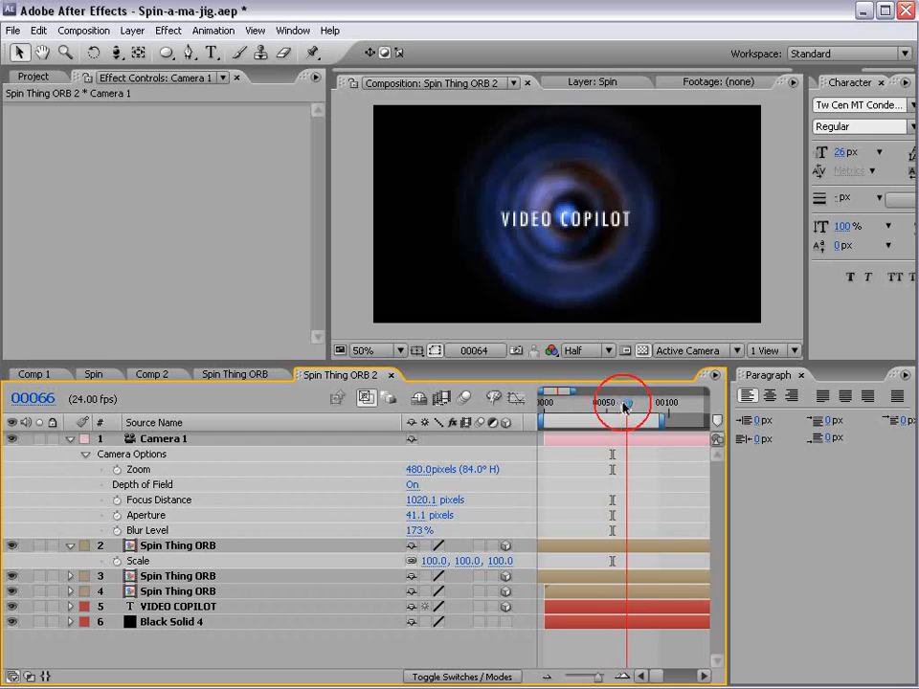
Turn off Camera 1's Depth of Field, duplicate the lowest Spin Thing ORB layer and arrange both copies side by side, centred behind the text.
click(411, 485)
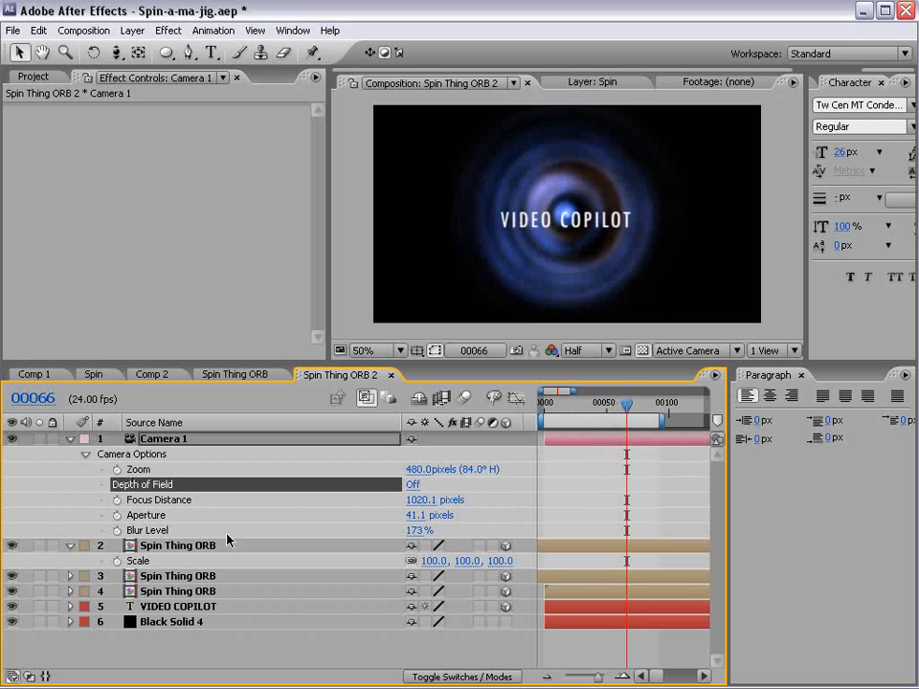
click(171, 593)
drag(505, 278, 607, 266)
key(ctrl+z)
key(ctrl+d)
shift+click(202, 608)
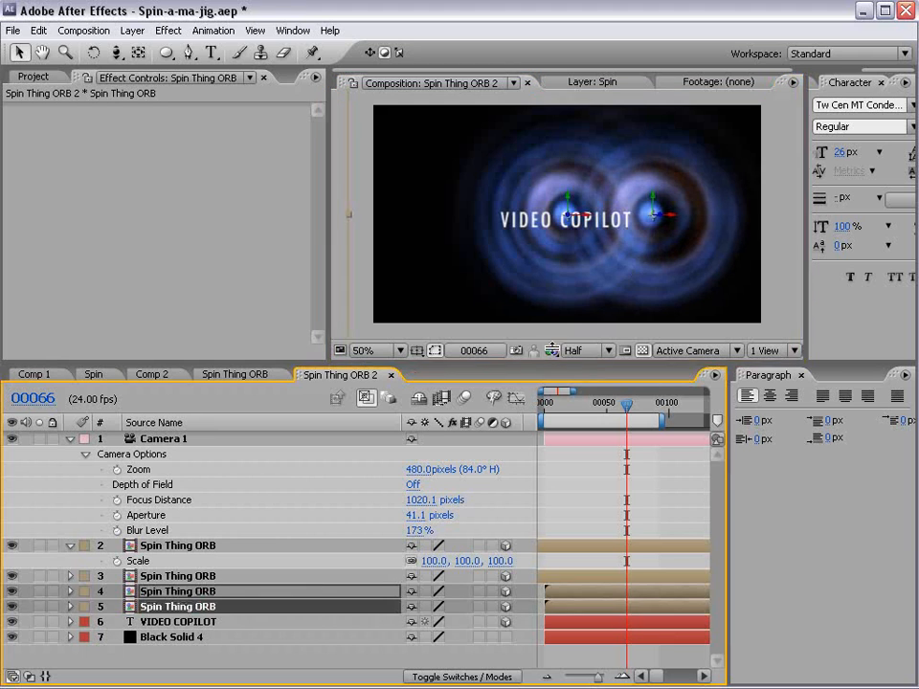
drag(666, 301, 593, 302)
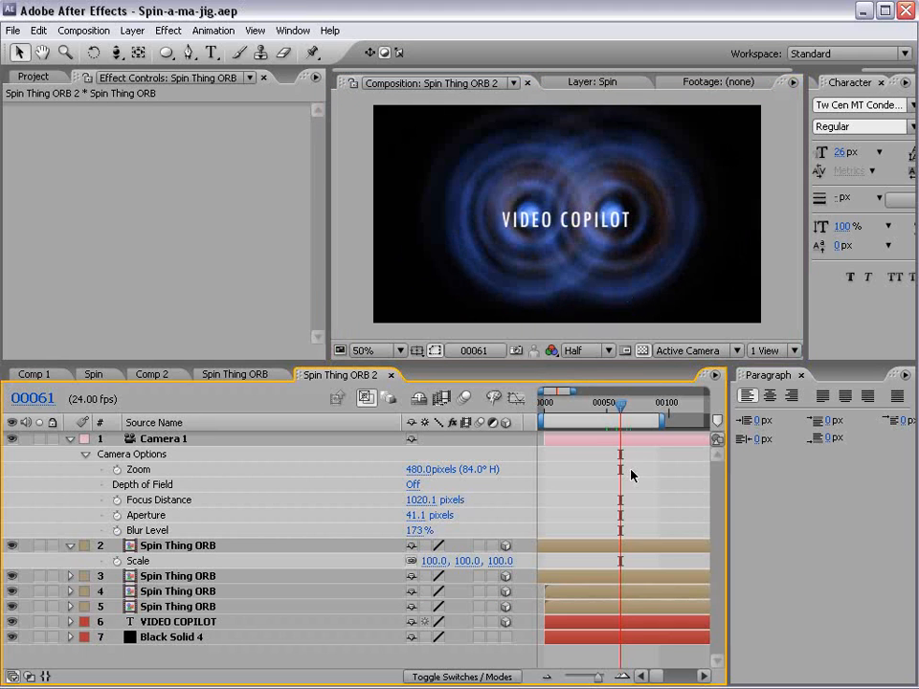